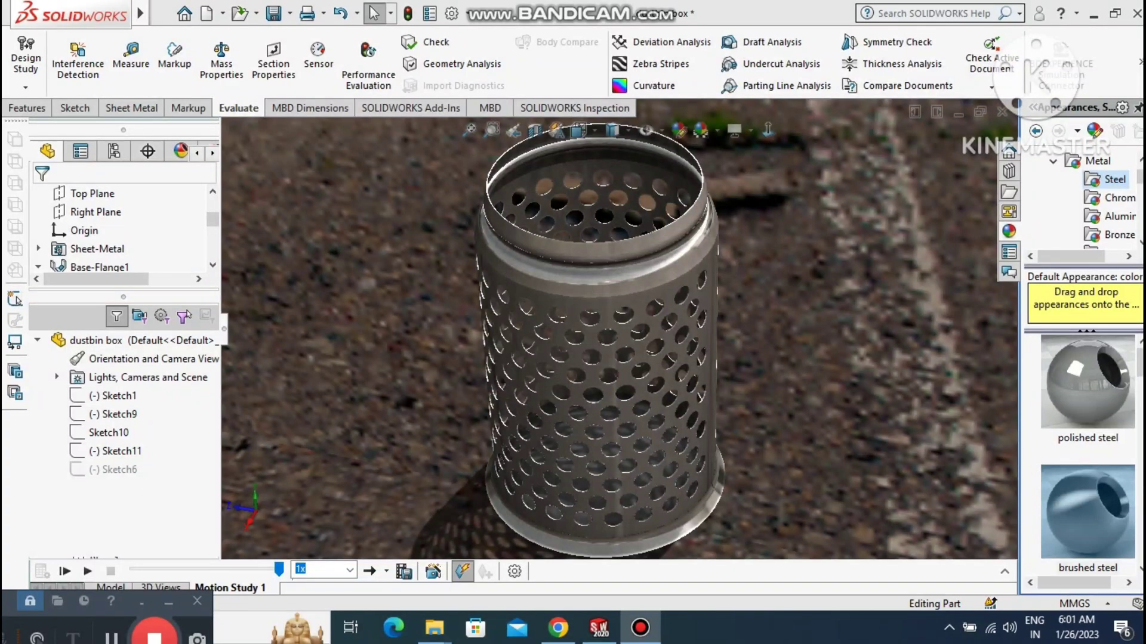
Change the dustbin part's scene background from the urban setting to Plain White.
mouse_move(480, 287)
middle_mouse_down()
mouse_move(465, 256)
mouse_move(433, 250)
mouse_move(480, 289)
middle_mouse_up()
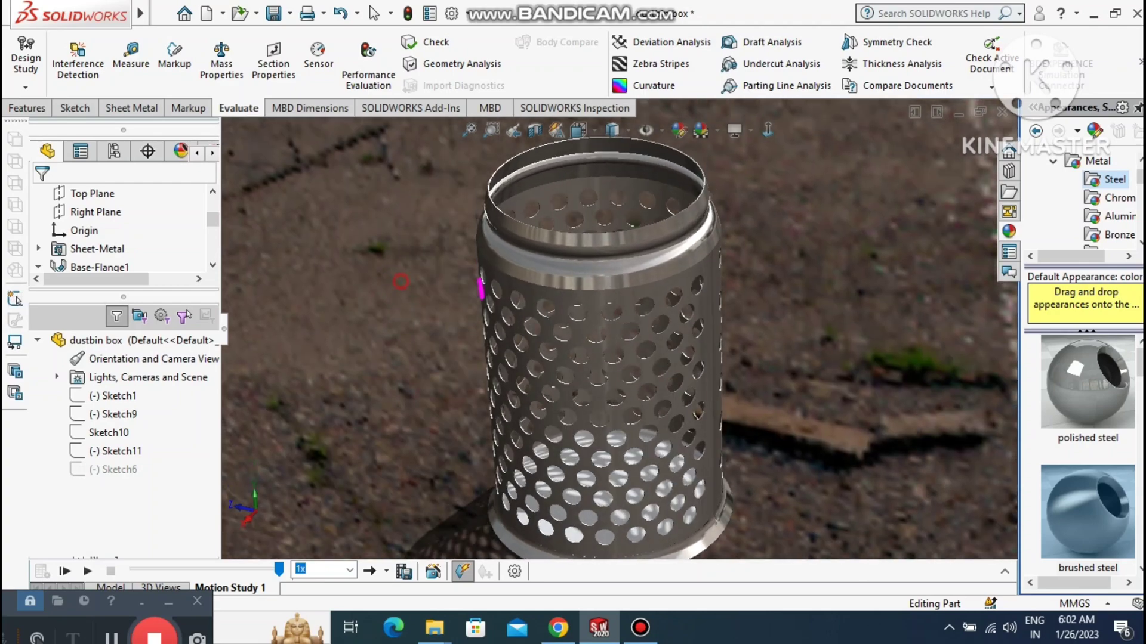
right_click(391, 262)
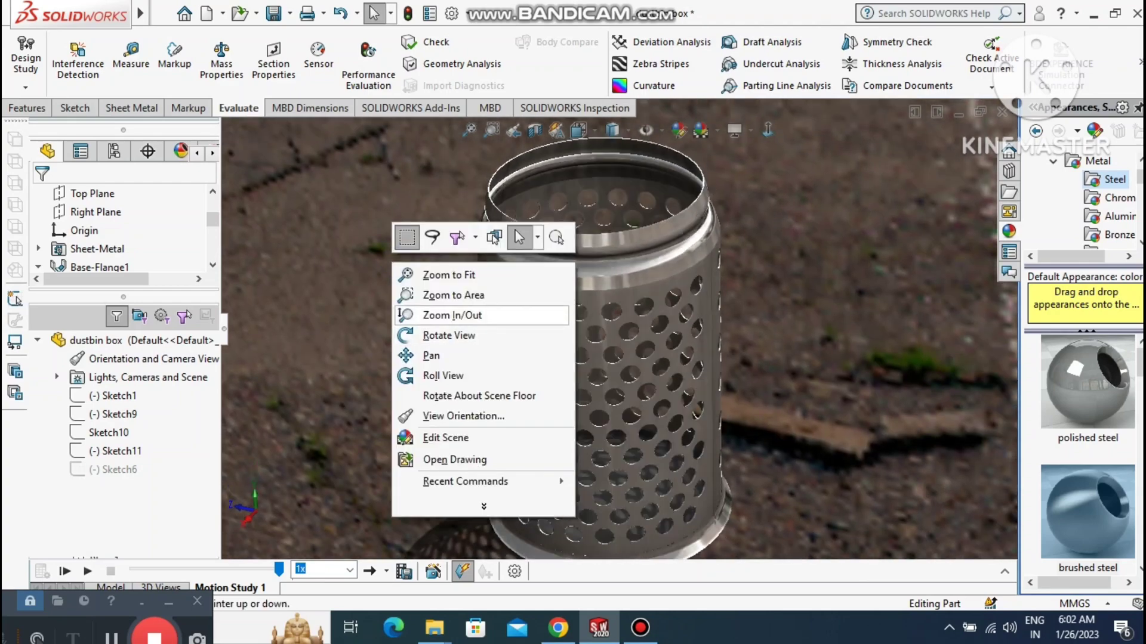
left_click(423, 328)
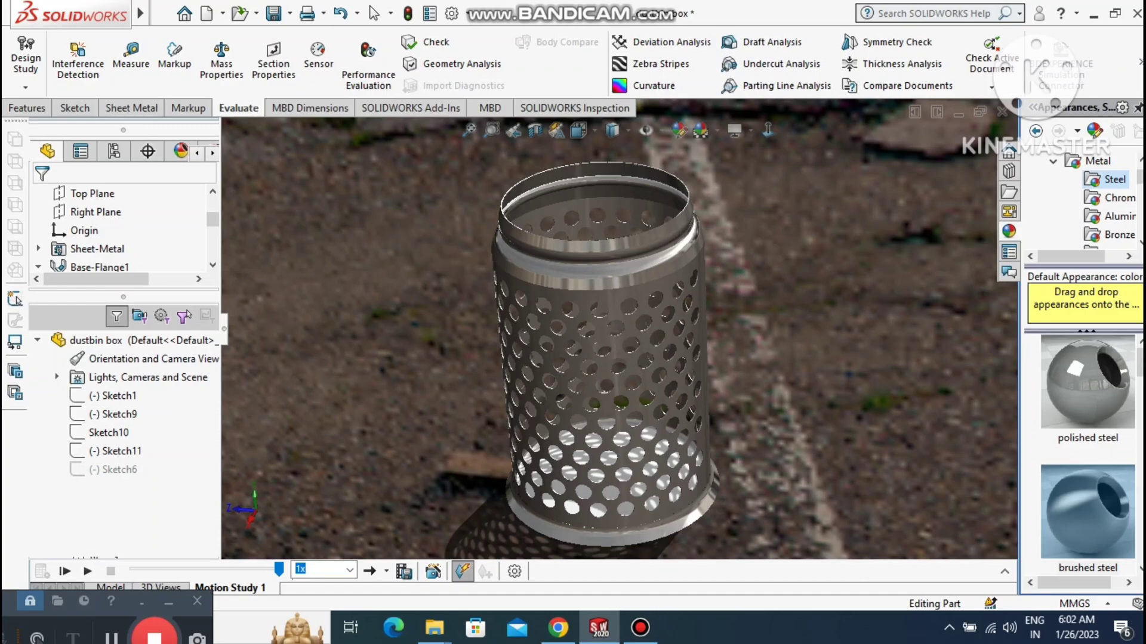
middle_click_drag(704, 334, 716, 298)
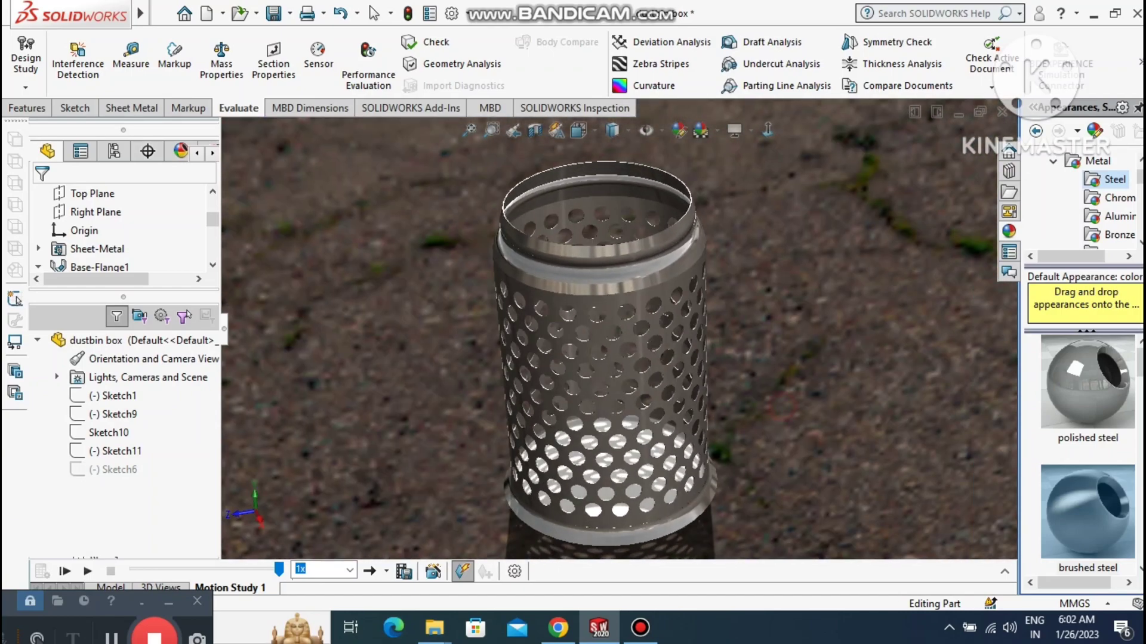
left_click(735, 130)
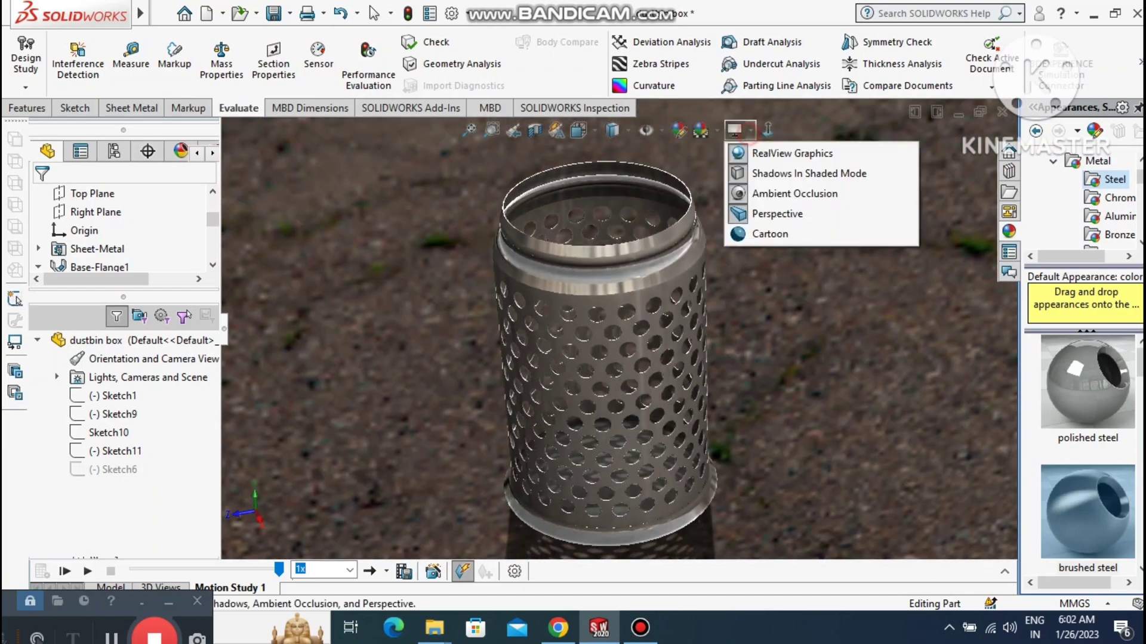
left_click(717, 130)
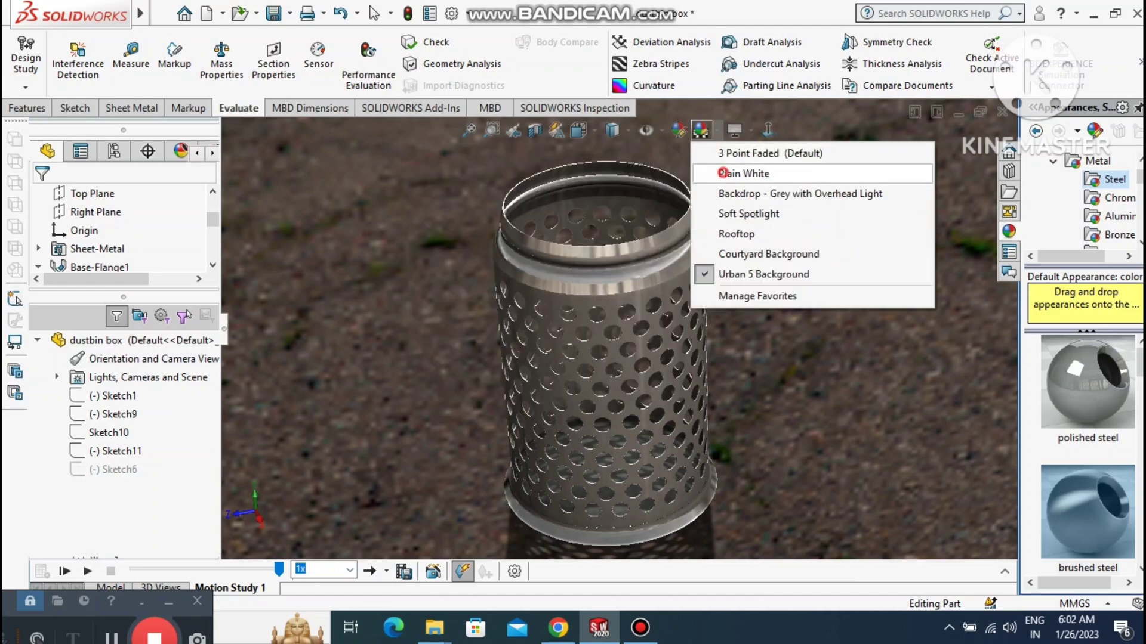
left_click(687, 173)
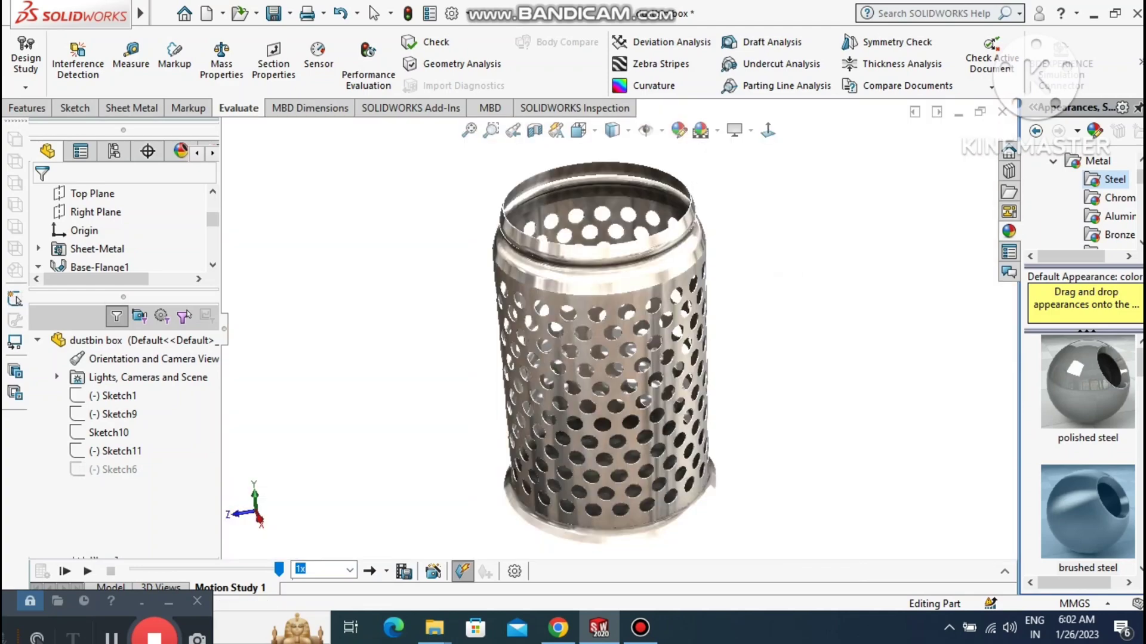
left_click(65, 571)
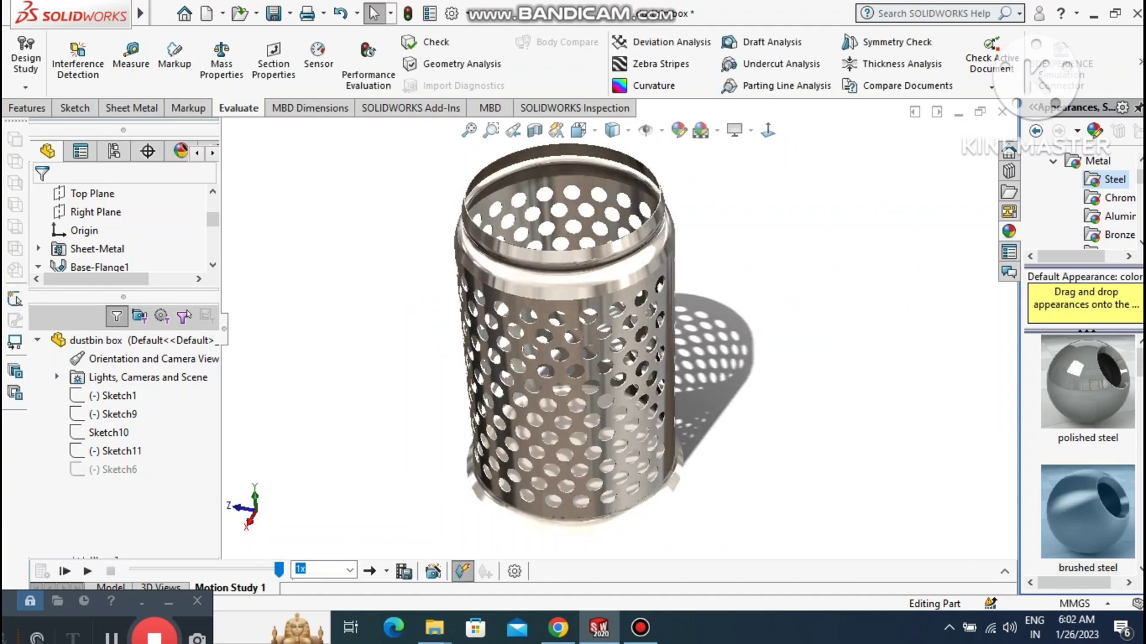
middle_click_drag(567, 346, 570, 313)
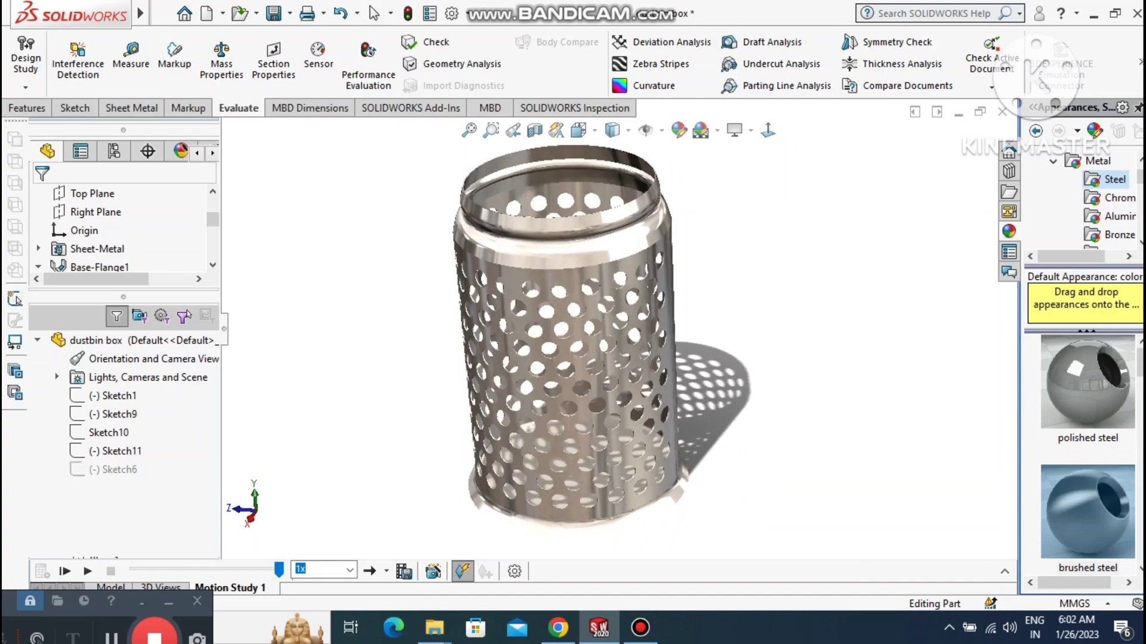
left_click(786, 338)
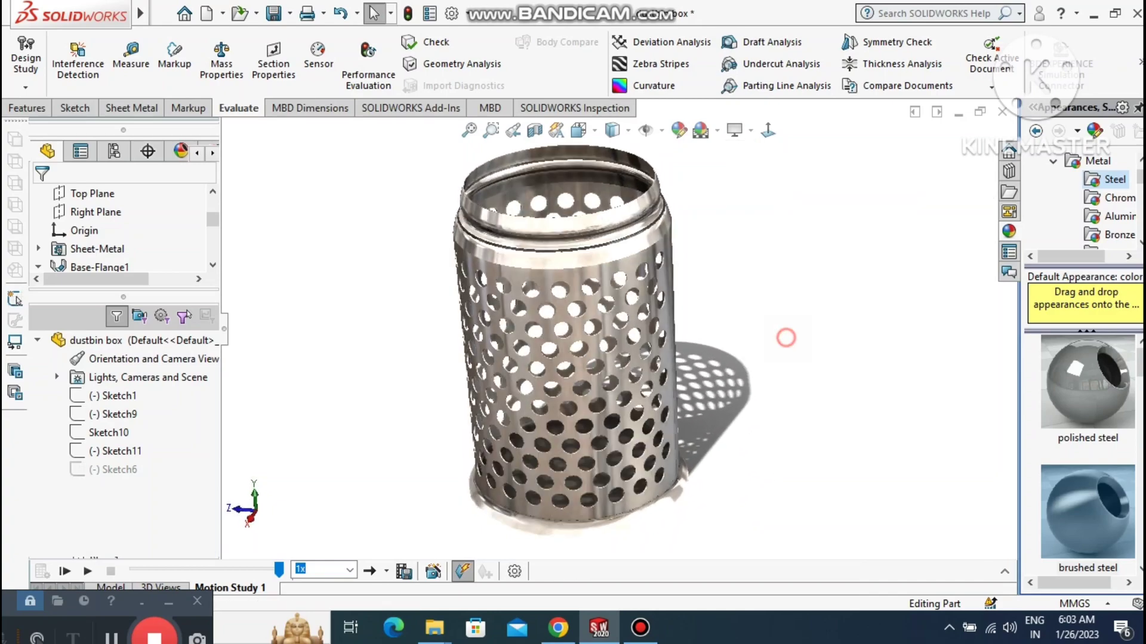
Create a new part document and set its scene to Plain White.
left_click(162, 13)
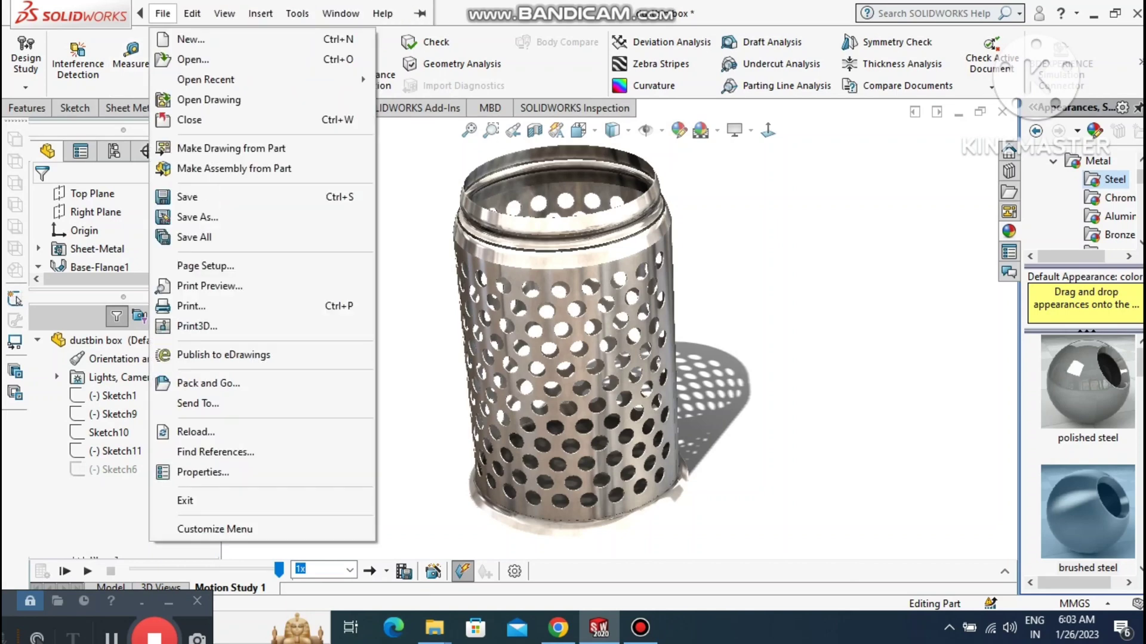
left_click(190, 39)
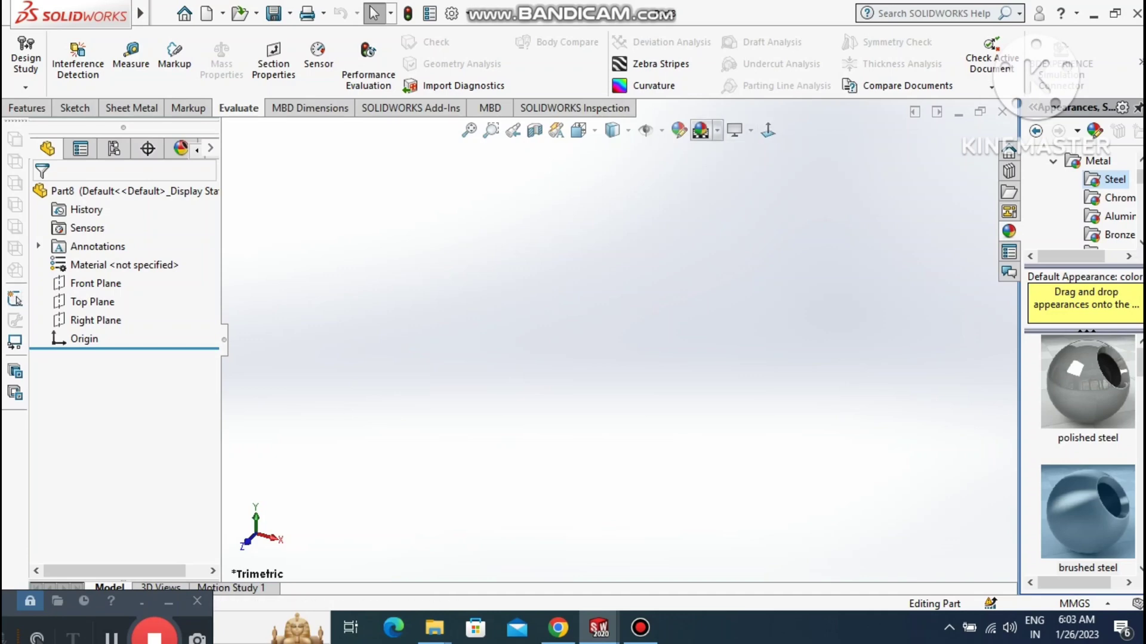
left_click(717, 130)
left_click(742, 171)
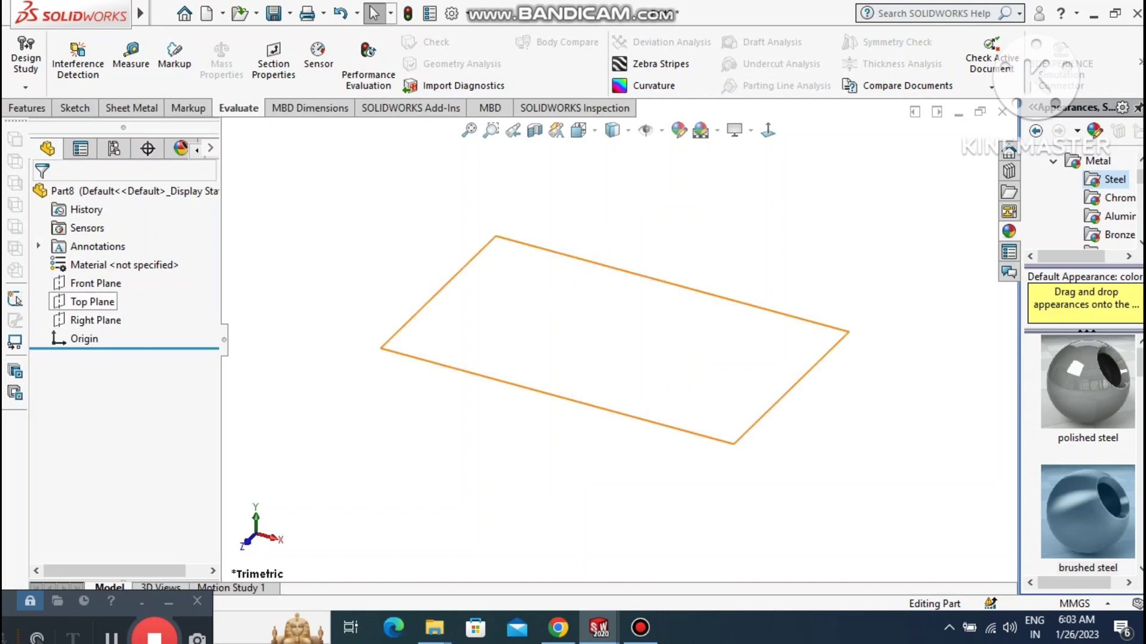
Start a sketch on the Top Plane and draw a circle of about 52 mm radius centred on the origin.
right_click(94, 302)
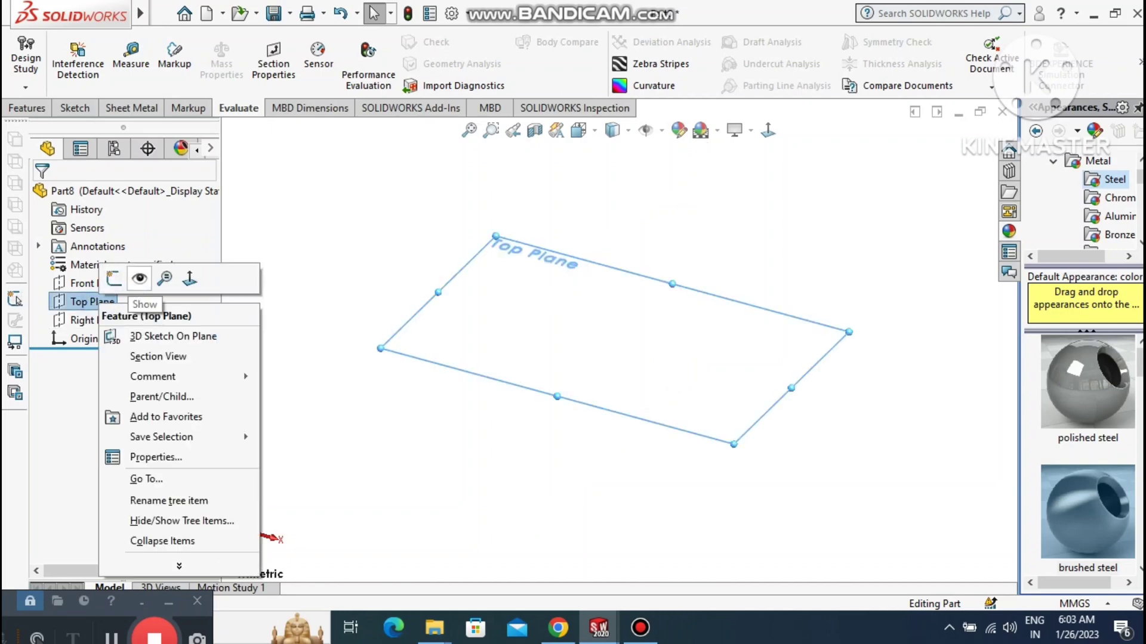
left_click(115, 279)
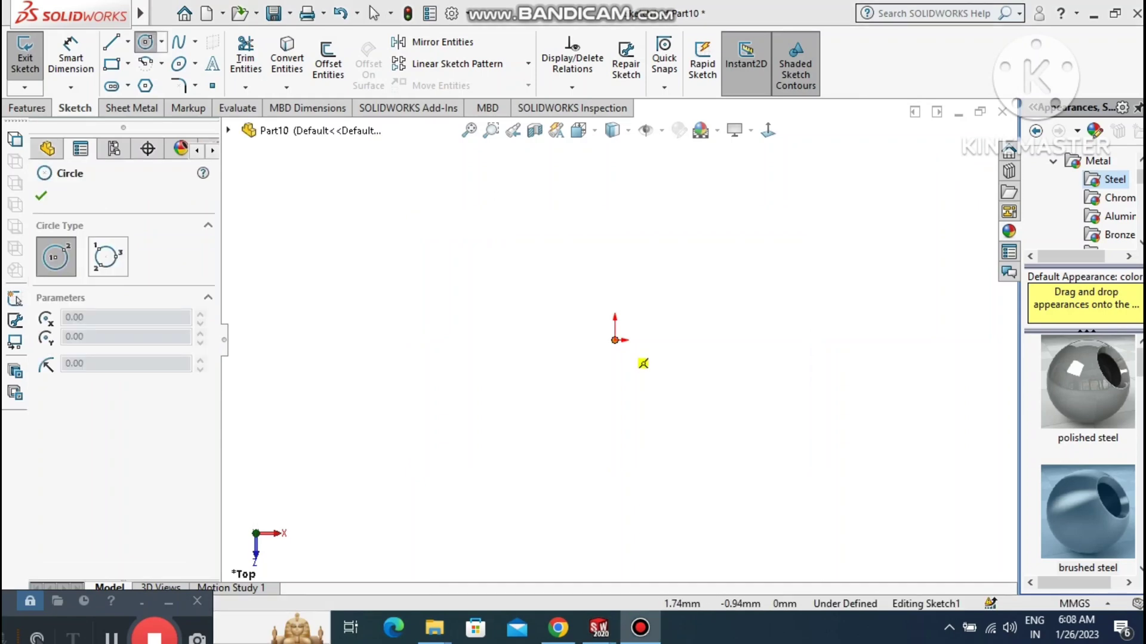
left_click(614, 340)
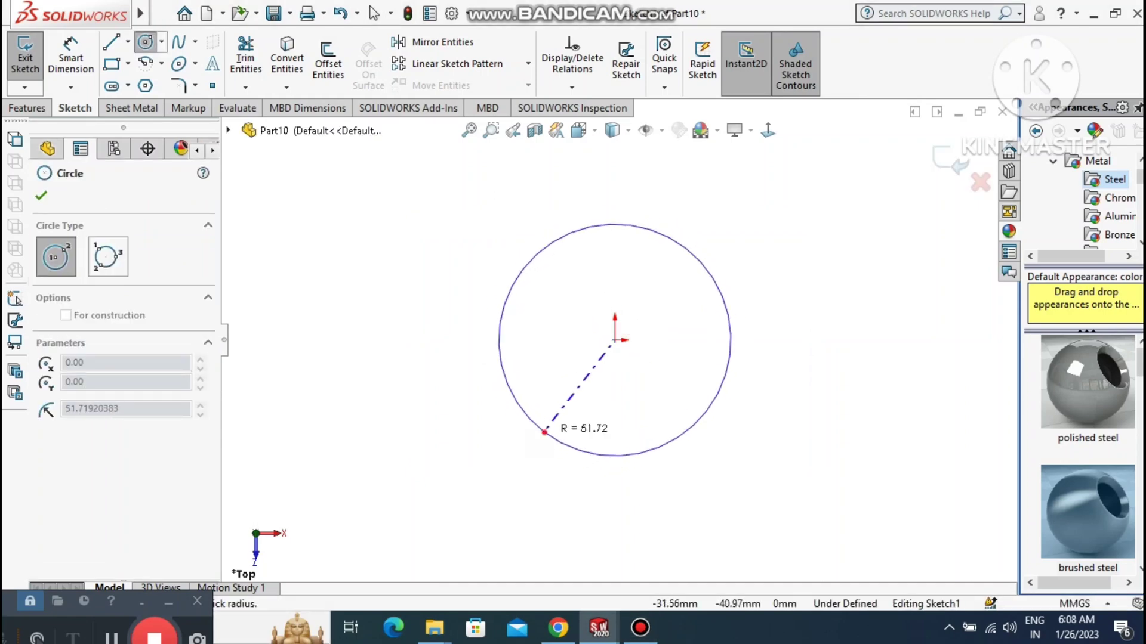
left_click(544, 432)
Dimension the circle's diameter as 300 mm.
left_click(71, 58)
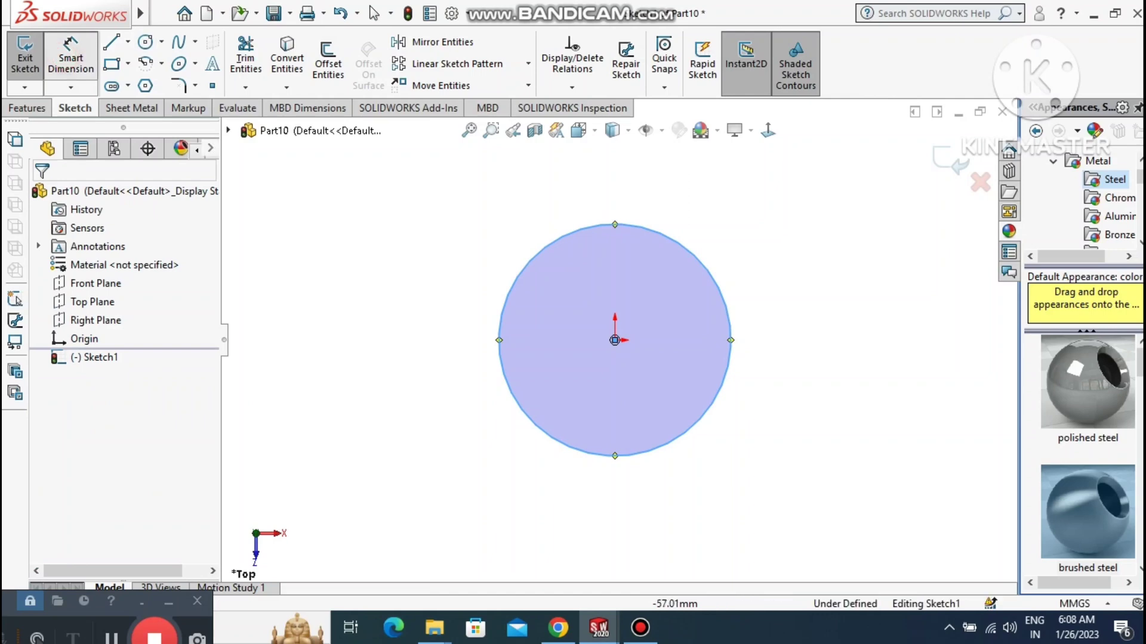
left_click(512, 402)
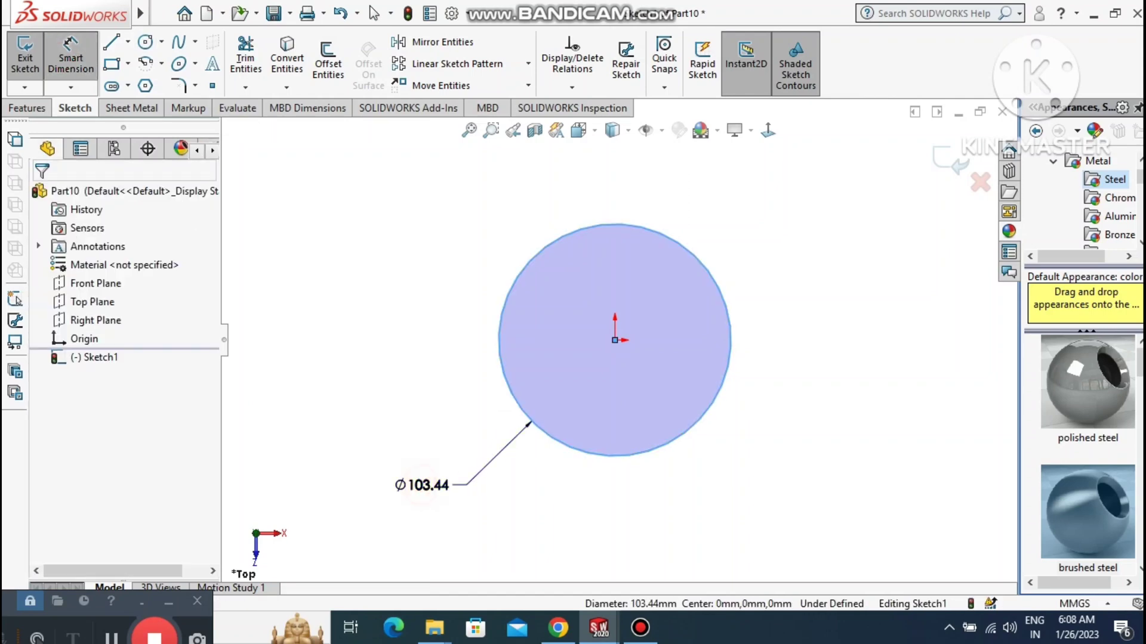
left_click(422, 485)
type("300")
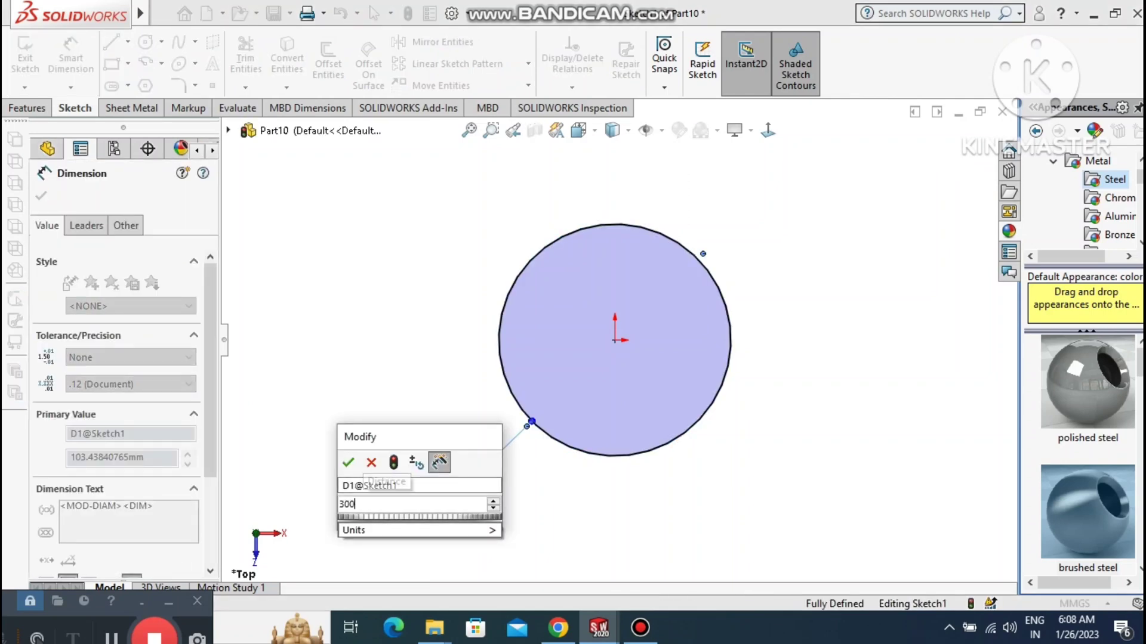
key("Return")
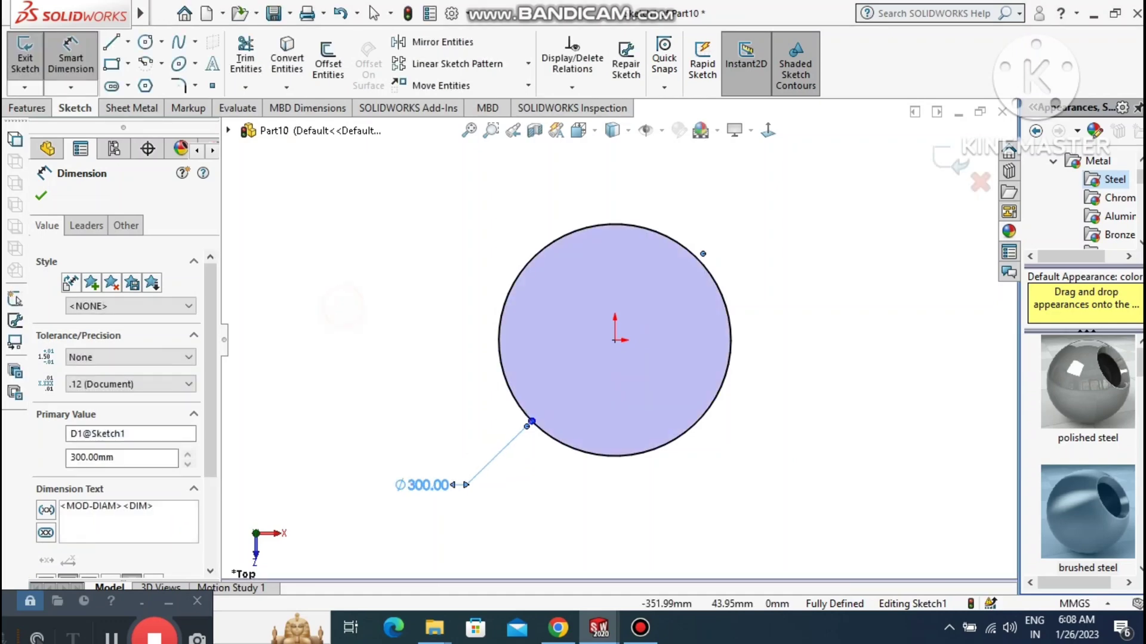
left_click(343, 306)
Draw a vertical centerline about 213 mm long from the origin upward past the circle's edge.
left_click(128, 42)
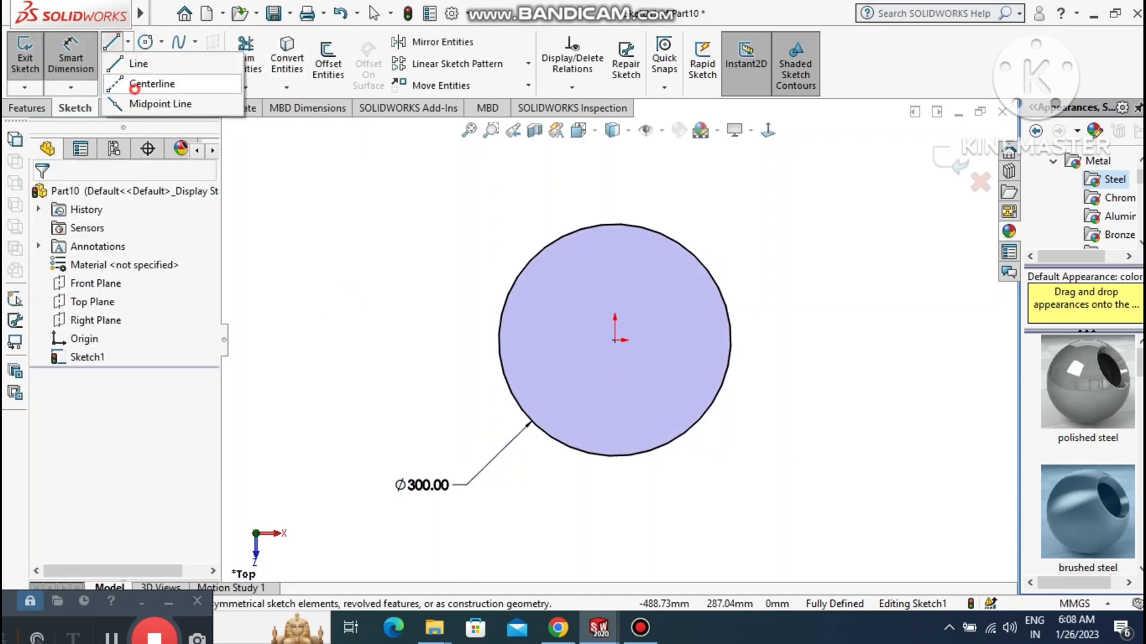
left_click(152, 84)
left_click(614, 340)
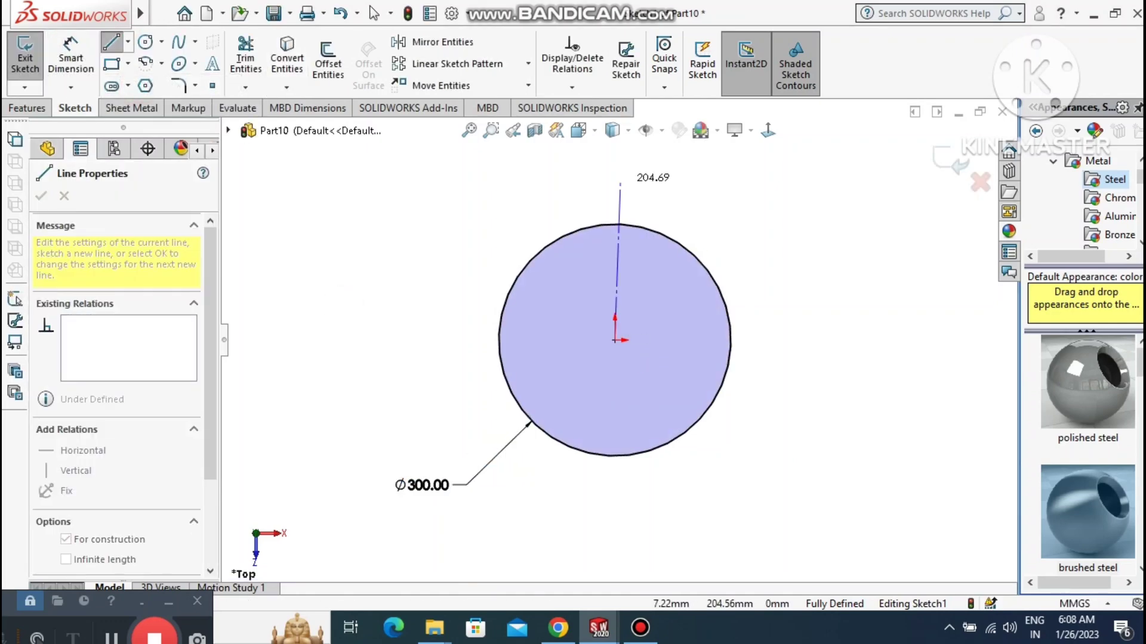
left_click(616, 176)
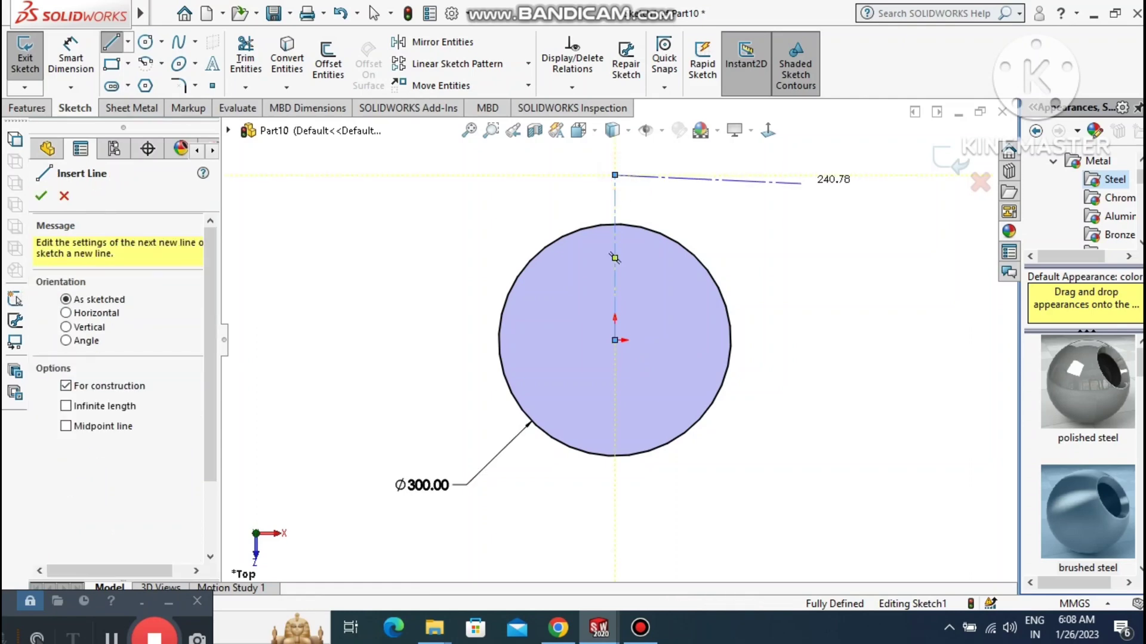
key("Escape")
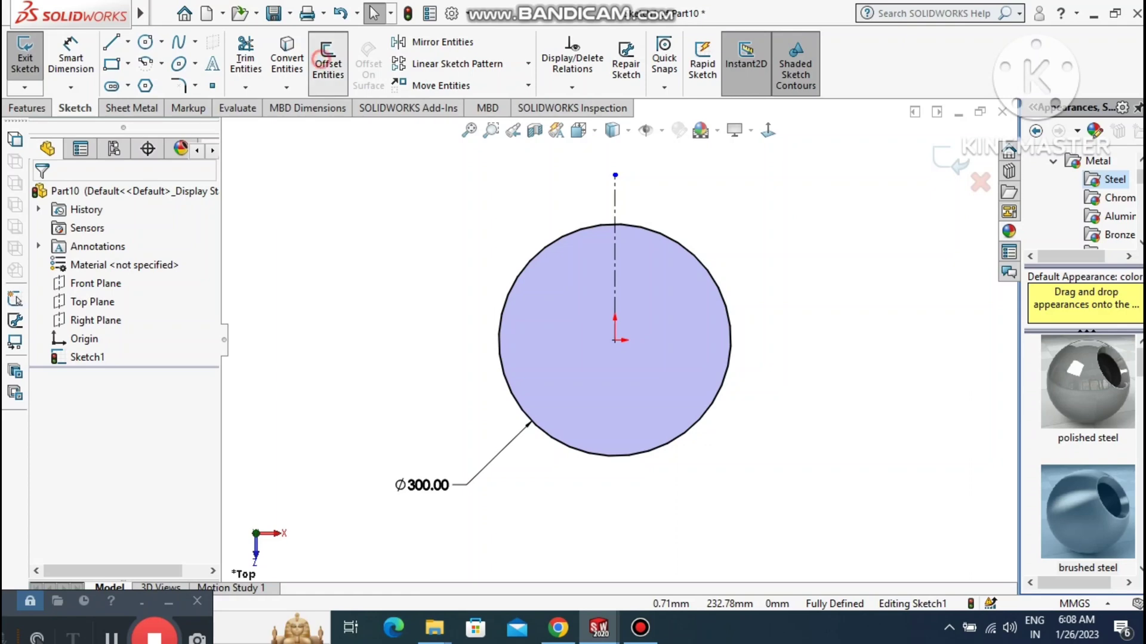
Offset the vertical centerline by 1.5 mm in both directions, closing the ends with line caps.
left_click(327, 64)
type("1.5")
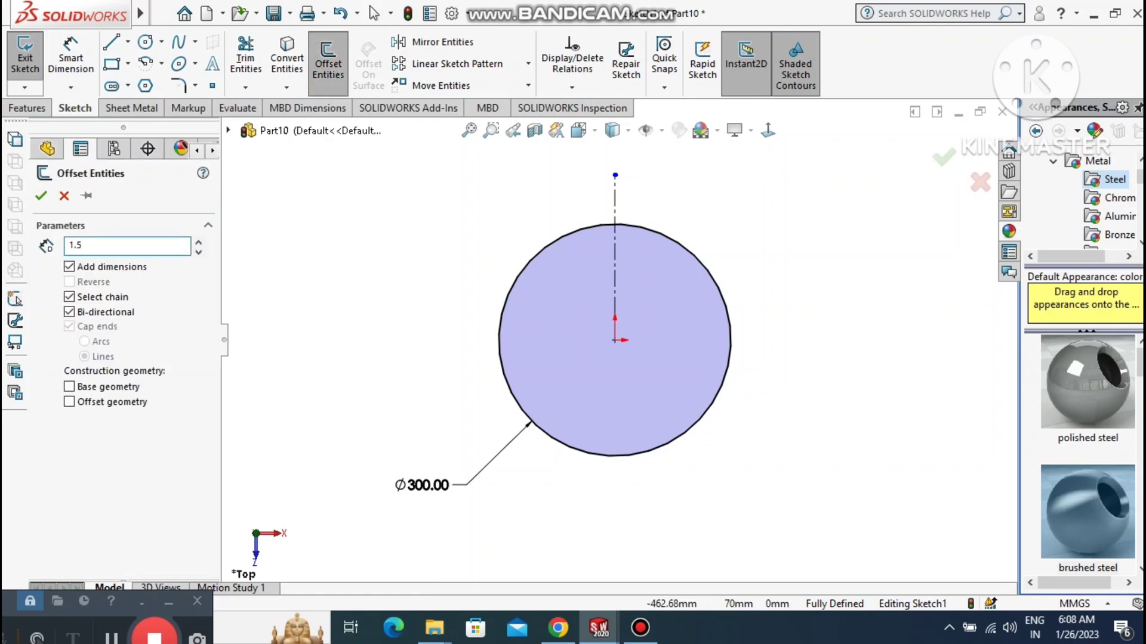
key("Return")
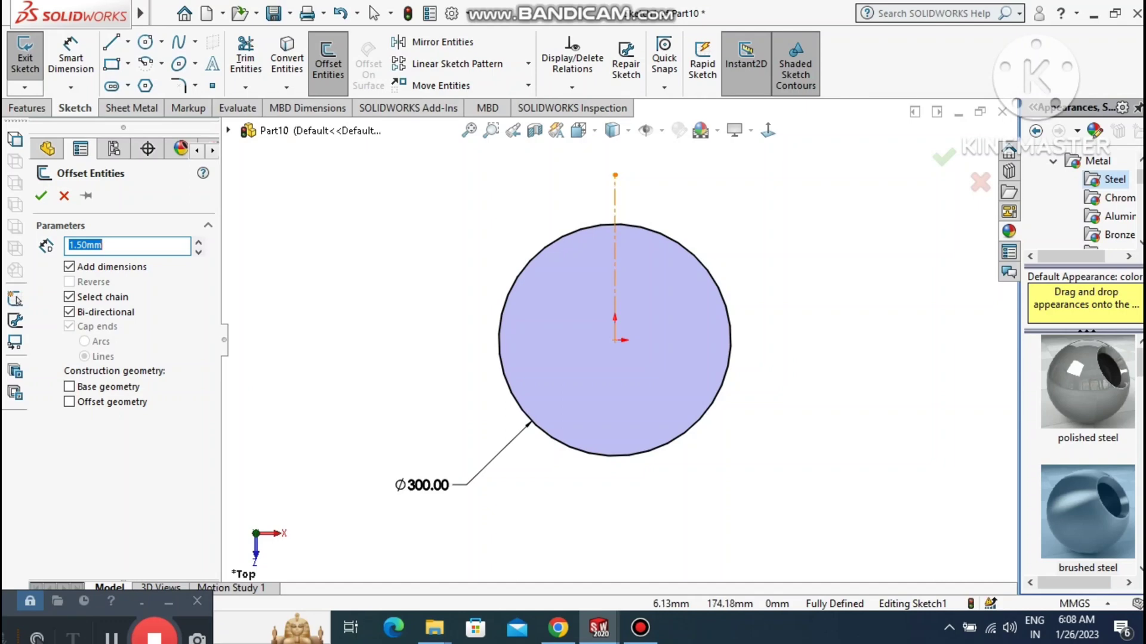
left_click(615, 205)
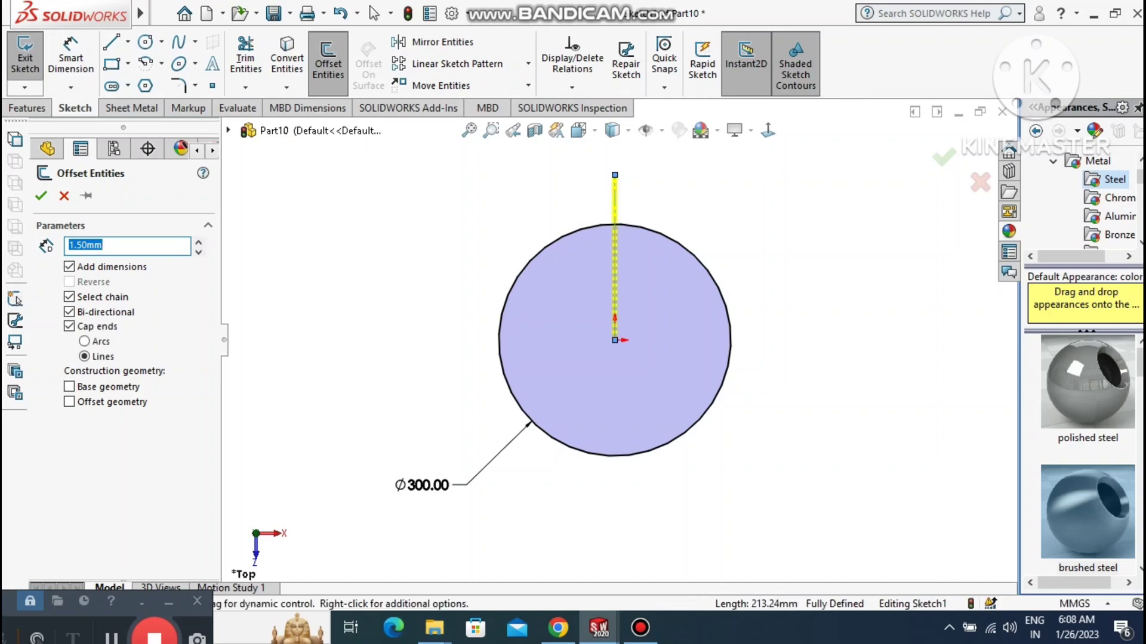
left_click(41, 196)
Trim away the short piece of the circle between the two offset lines with Power trim.
scroll(642, 268, "down", 2)
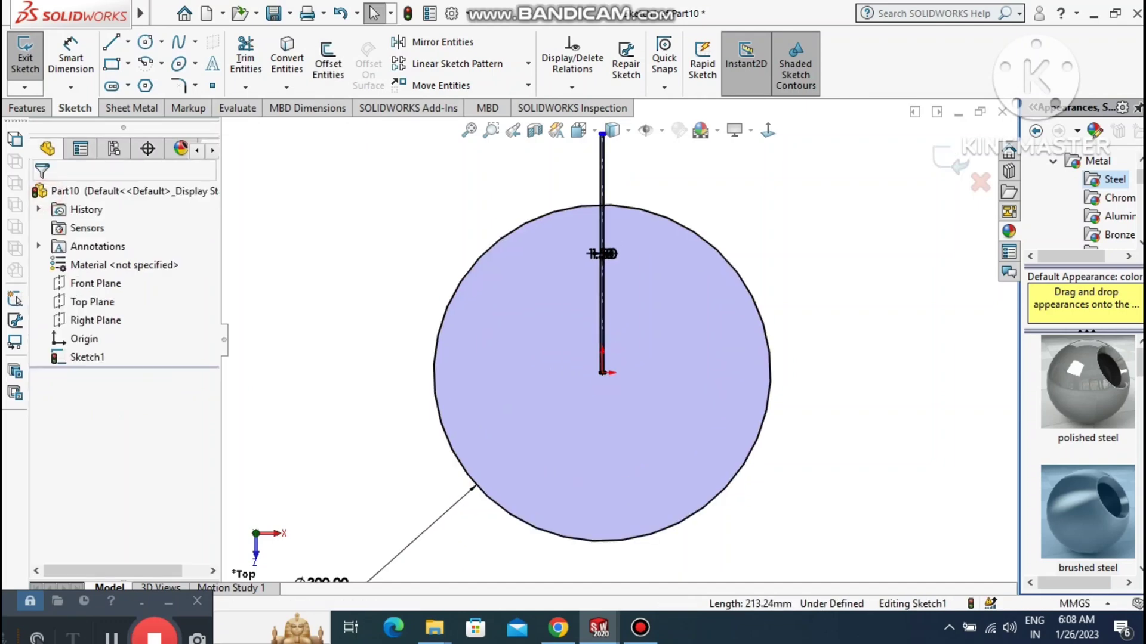
scroll(601, 173, "down", 5)
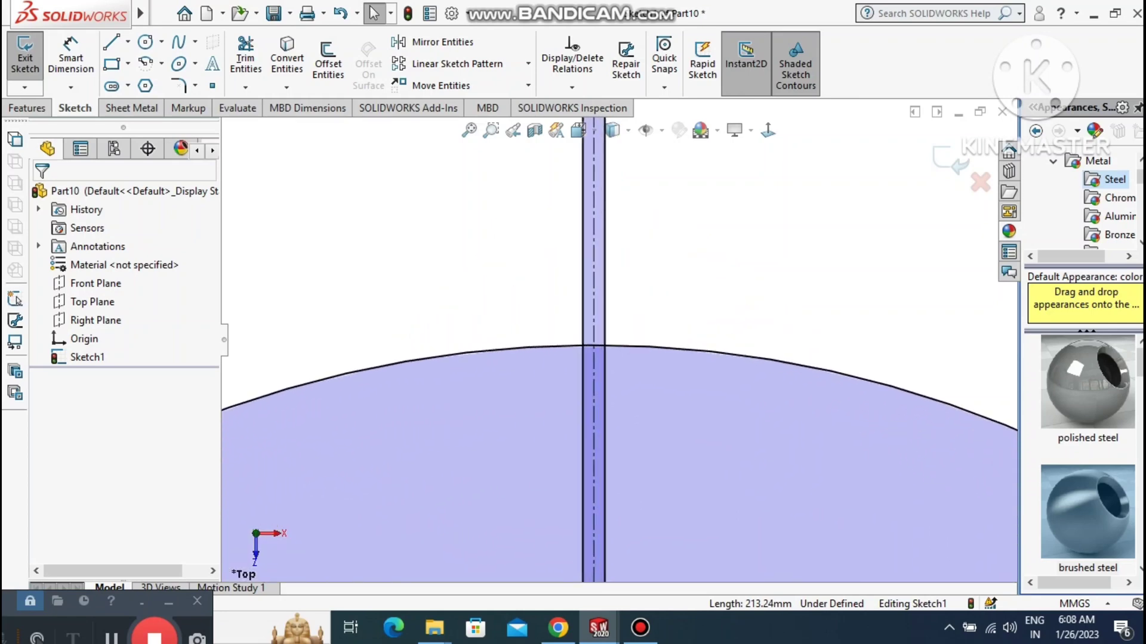
scroll(615, 179, "down", 3)
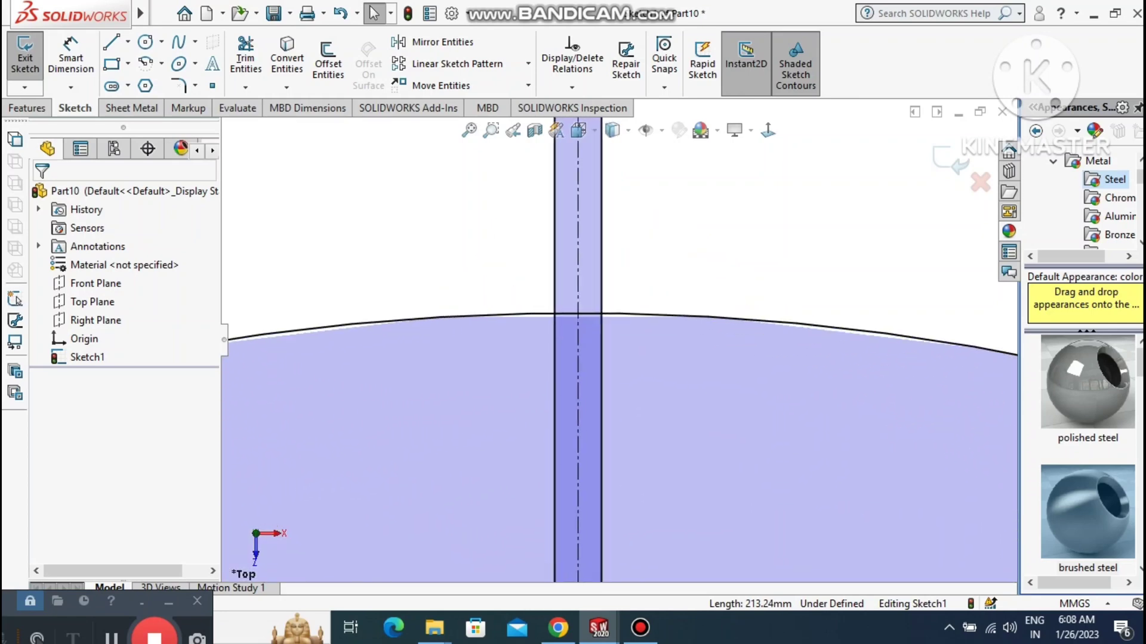
left_click(192, 13)
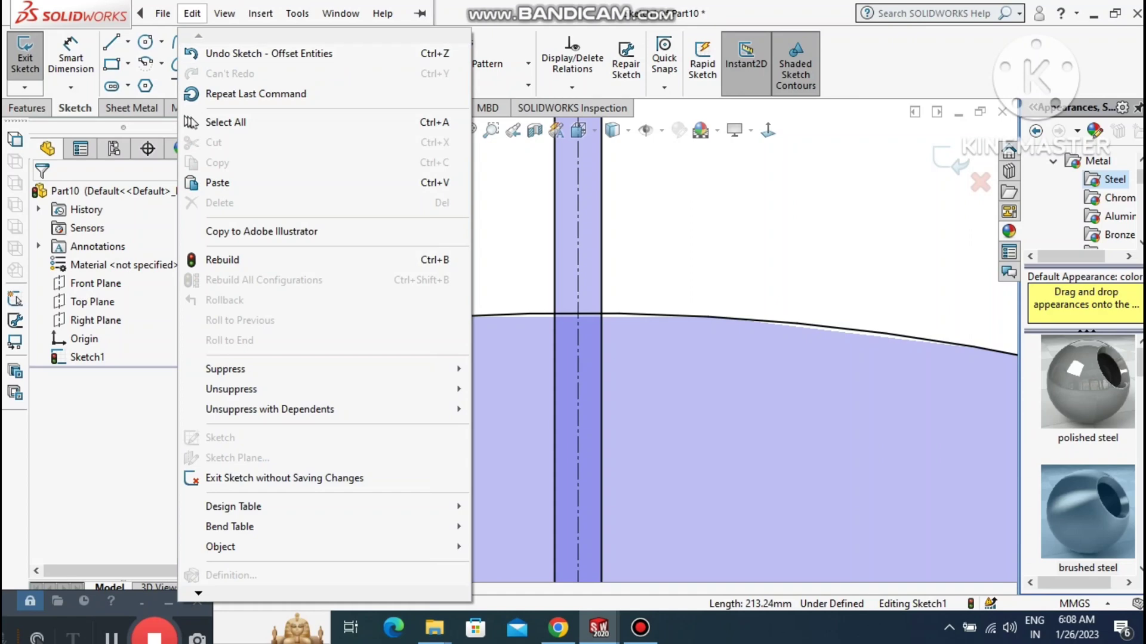
left_click(508, 209)
left_click(246, 58)
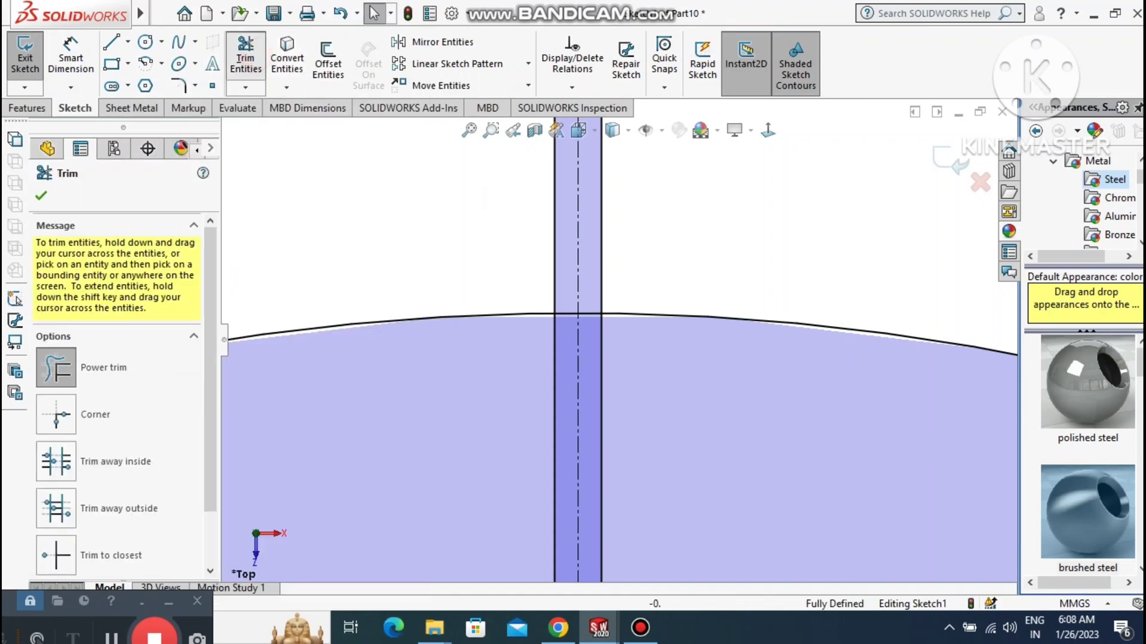
mouse_move(560, 302)
left_mouse_down()
mouse_move(565, 313)
mouse_move(585, 302)
left_mouse_up()
key("Escape")
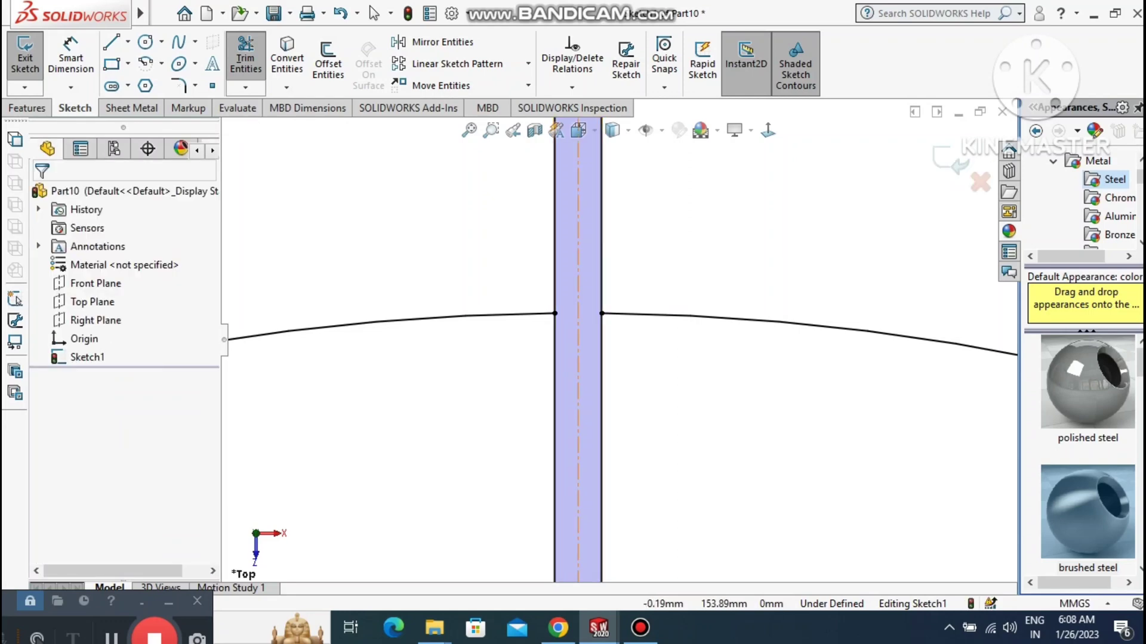
scroll(632, 248, "down", 3)
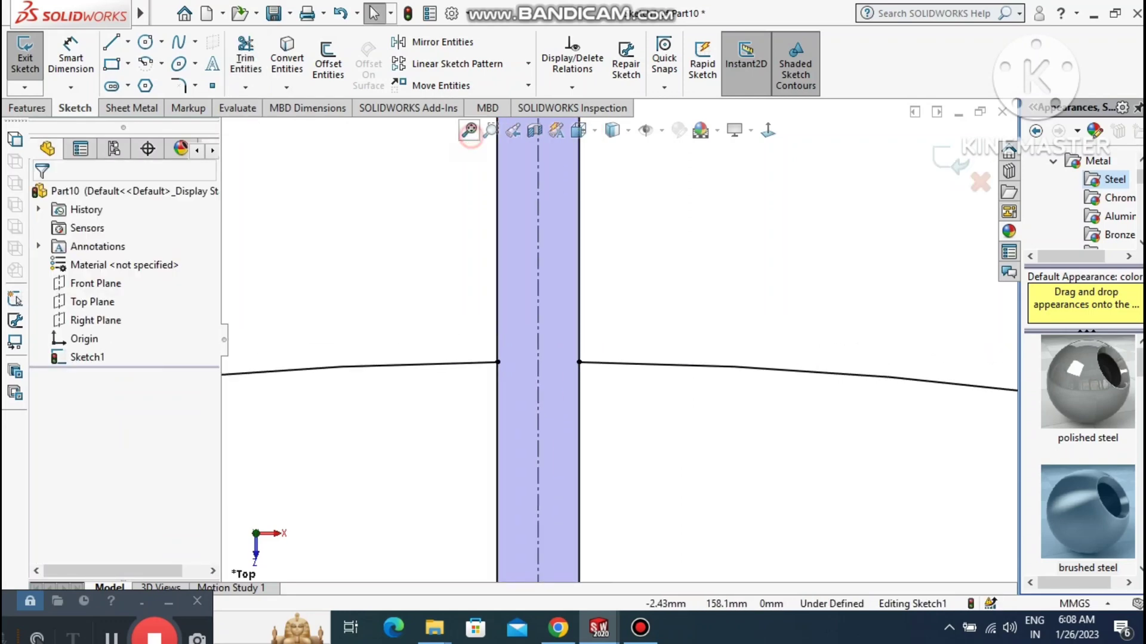
left_click(469, 130)
scroll(724, 128, "down", 1)
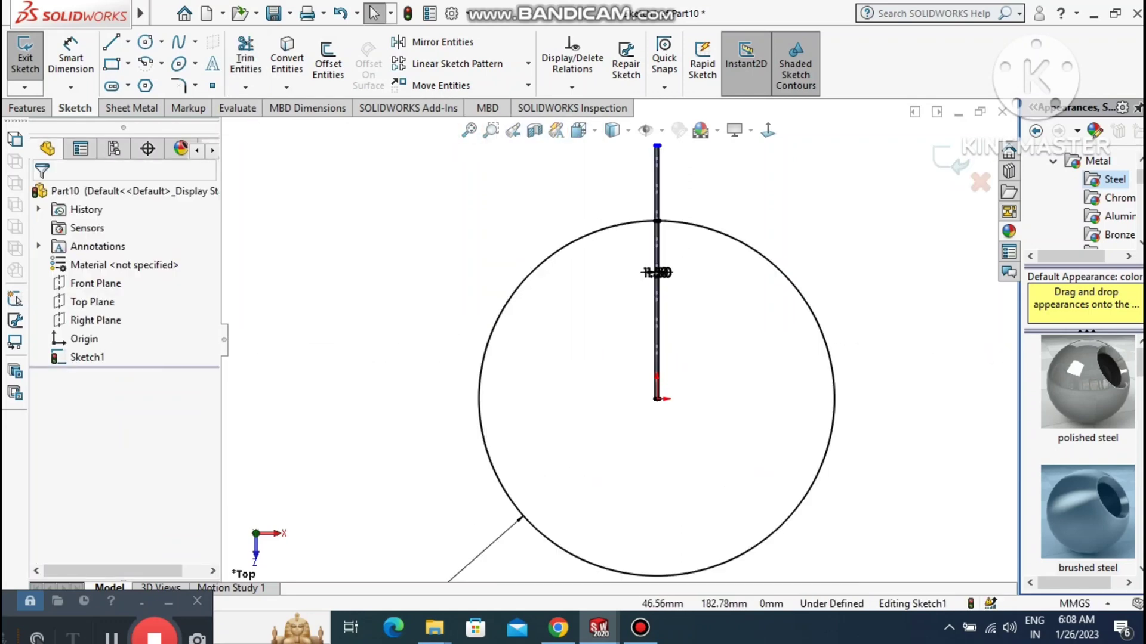
Delete the vertical centerline, its offset lines and the leftover cap line above the gapped circle.
left_click_drag(719, 438, 539, 292)
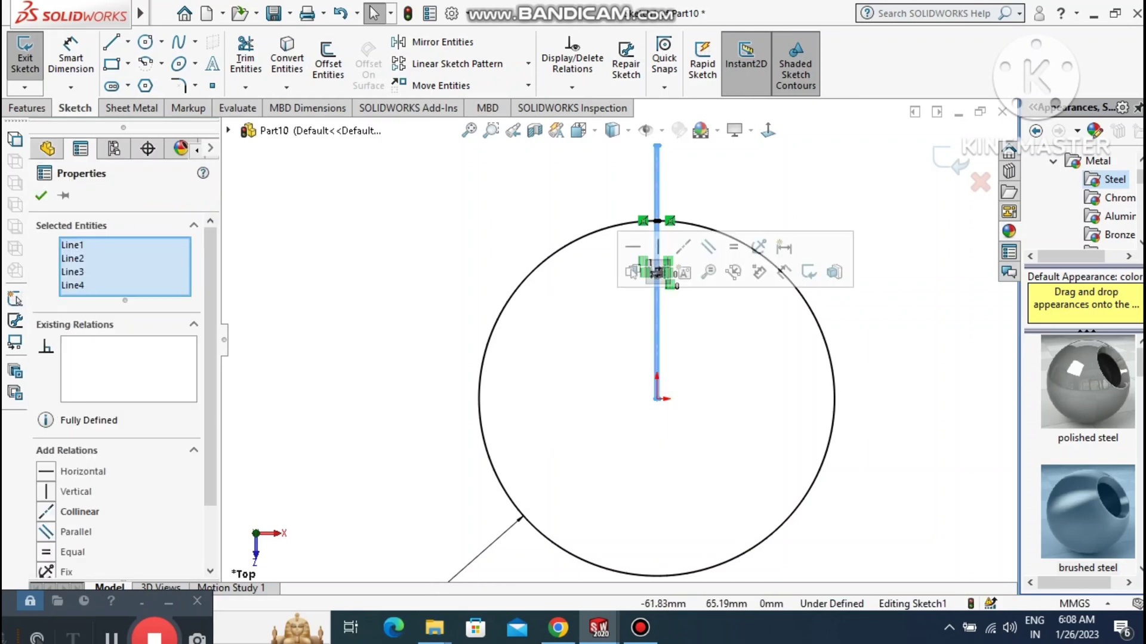
key("Delete")
scroll(659, 146, "down", 3)
scroll(653, 142, "down", 2)
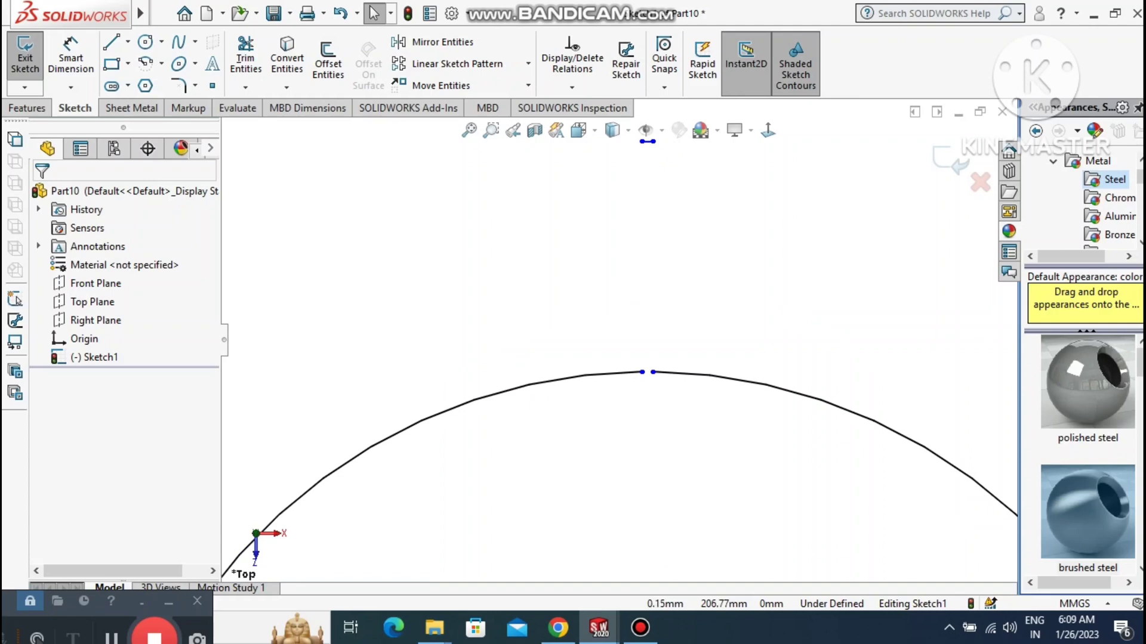
scroll(582, 511, "up", 2)
left_click_drag(688, 232, 537, 169)
key("Delete")
scroll(655, 437, "down", 3)
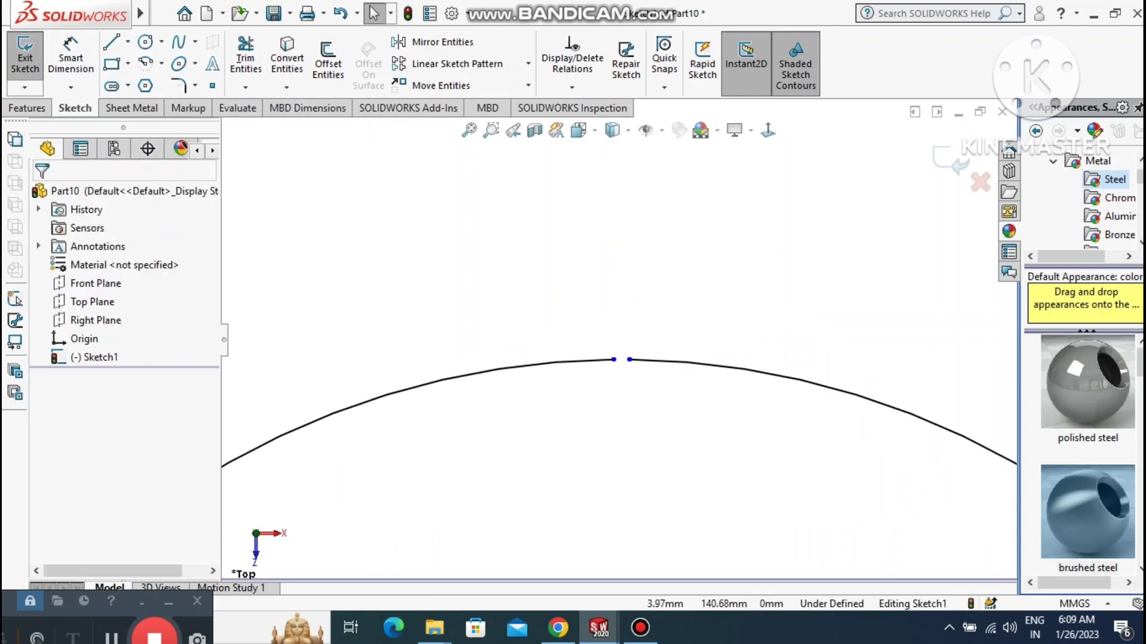
scroll(627, 365, "down", 5)
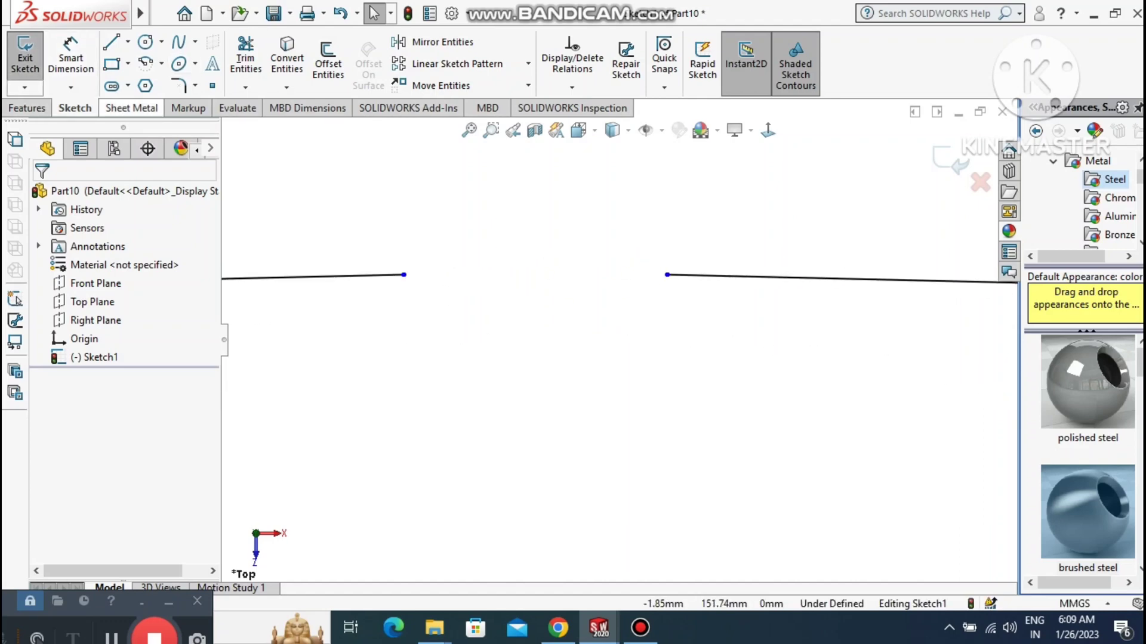
Create a sheet-metal base flange from the gapped circle, with a blind depth of 400 mm and a thickness of 1.5 mm.
left_click(133, 108)
left_click(44, 53)
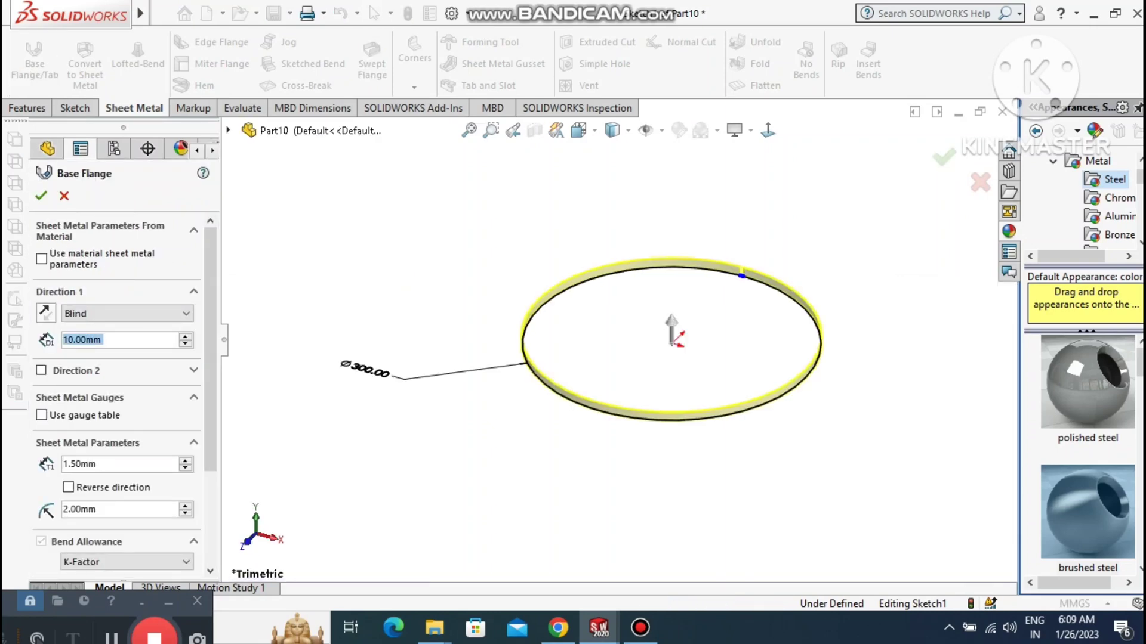
scroll(785, 306, "down", 1)
scroll(687, 328, "up", 1)
middle_click_drag(686, 328, 639, 455)
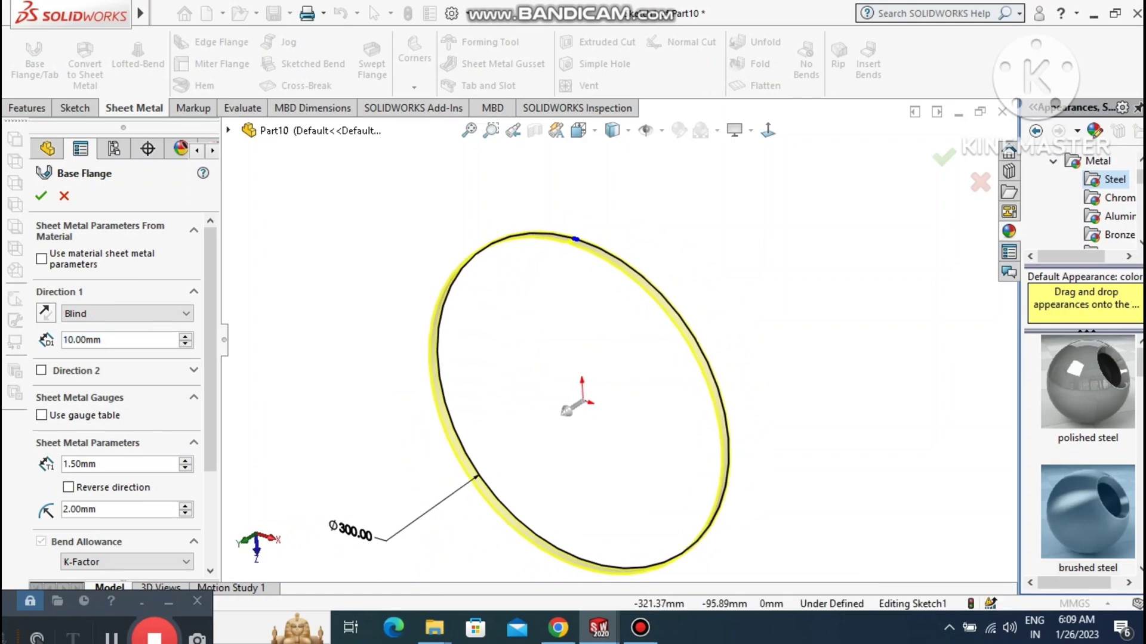
left_click(111, 341)
double_click(106, 341)
type("4")
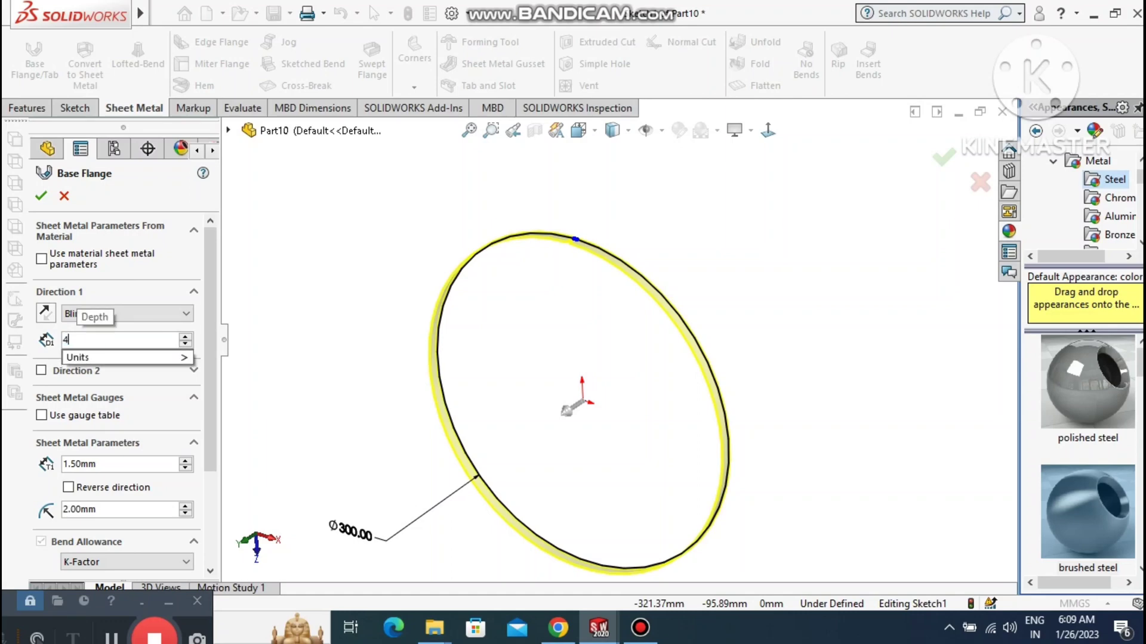
type("00")
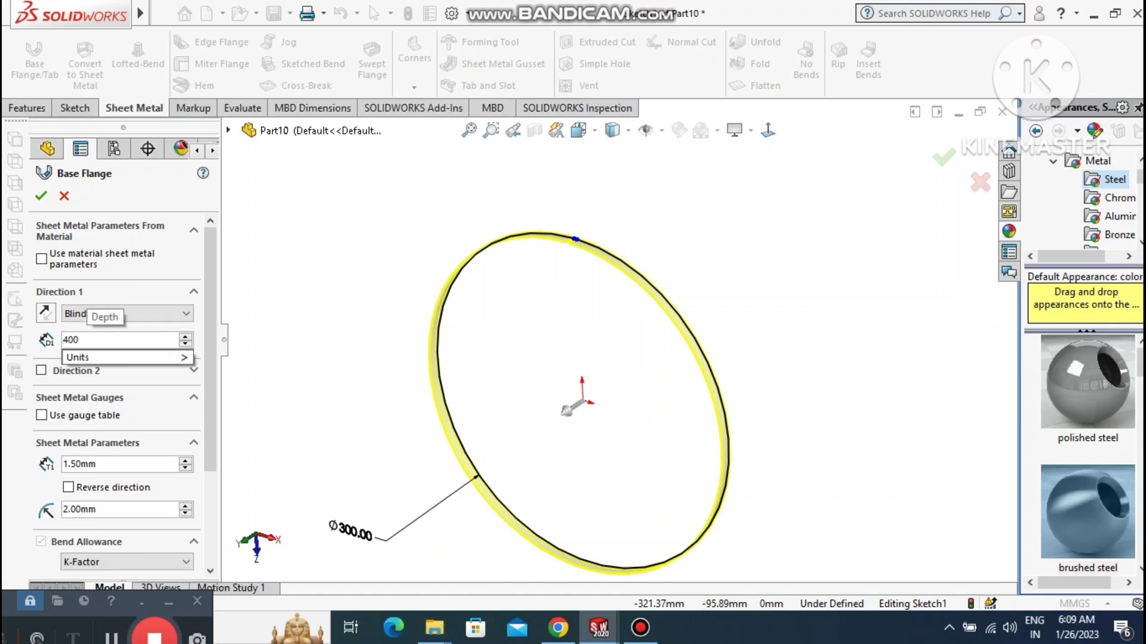
key("Return")
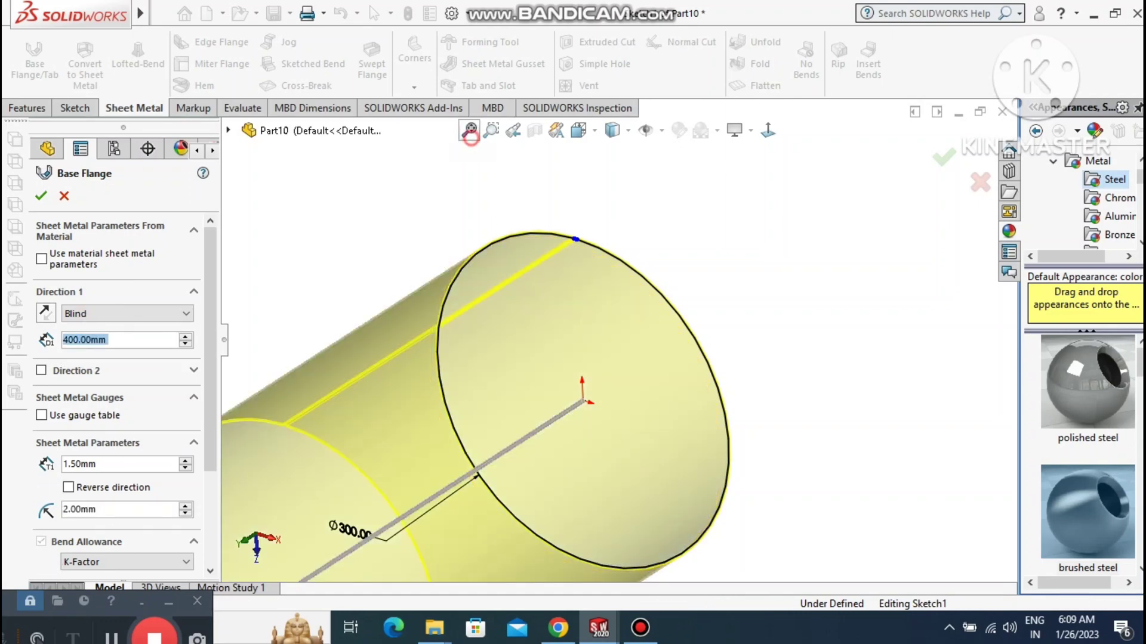
left_click(469, 130)
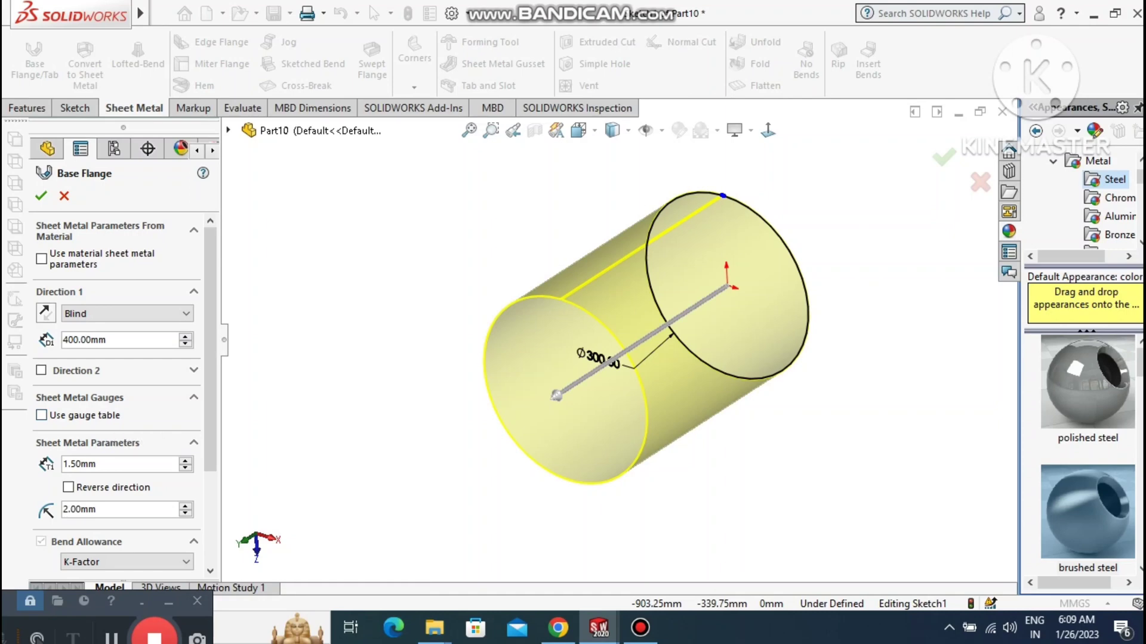
scroll(120, 394, "down", 6)
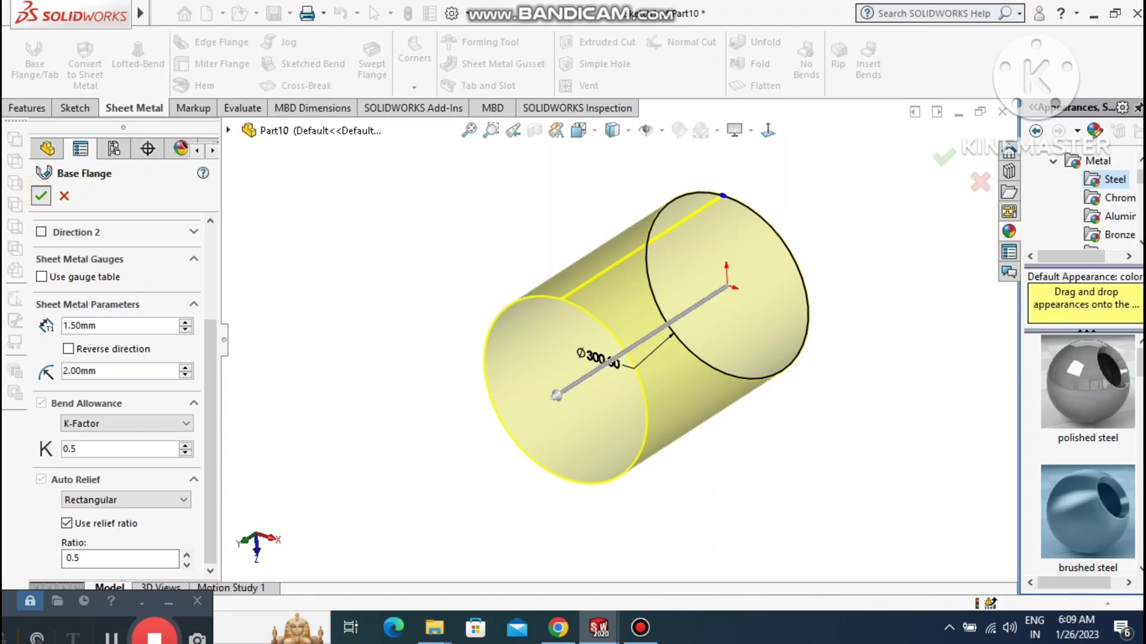
left_click(41, 196)
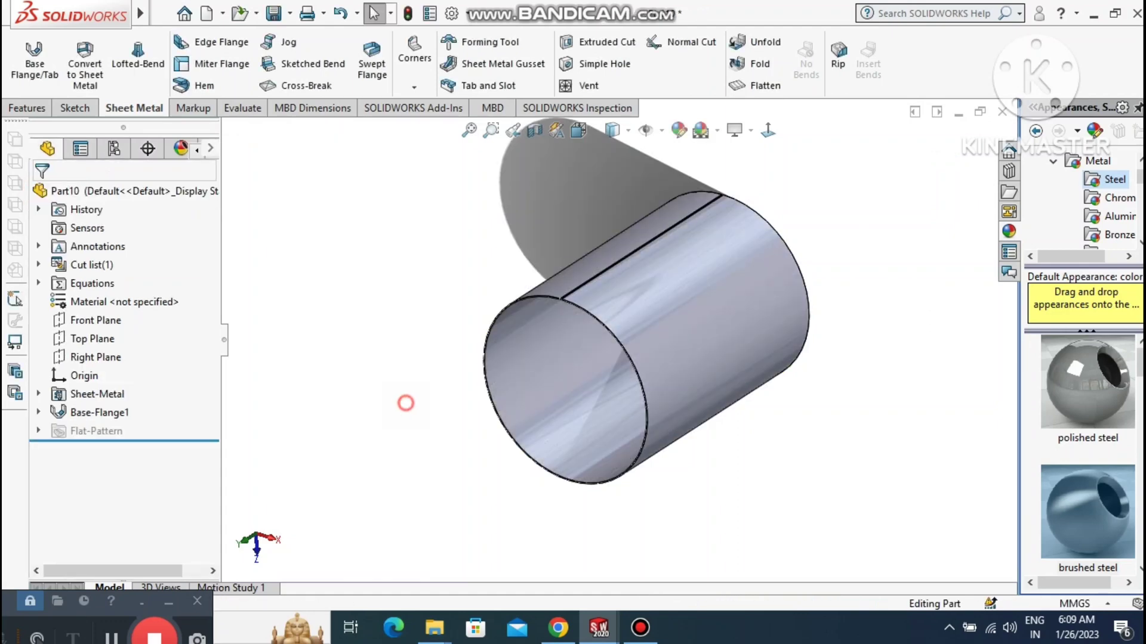
Turn off shadows in shaded mode and toggle ambient occlusion for the model display.
middle_click_drag(573, 346, 710, 230)
middle_click_drag(620, 316, 632, 313)
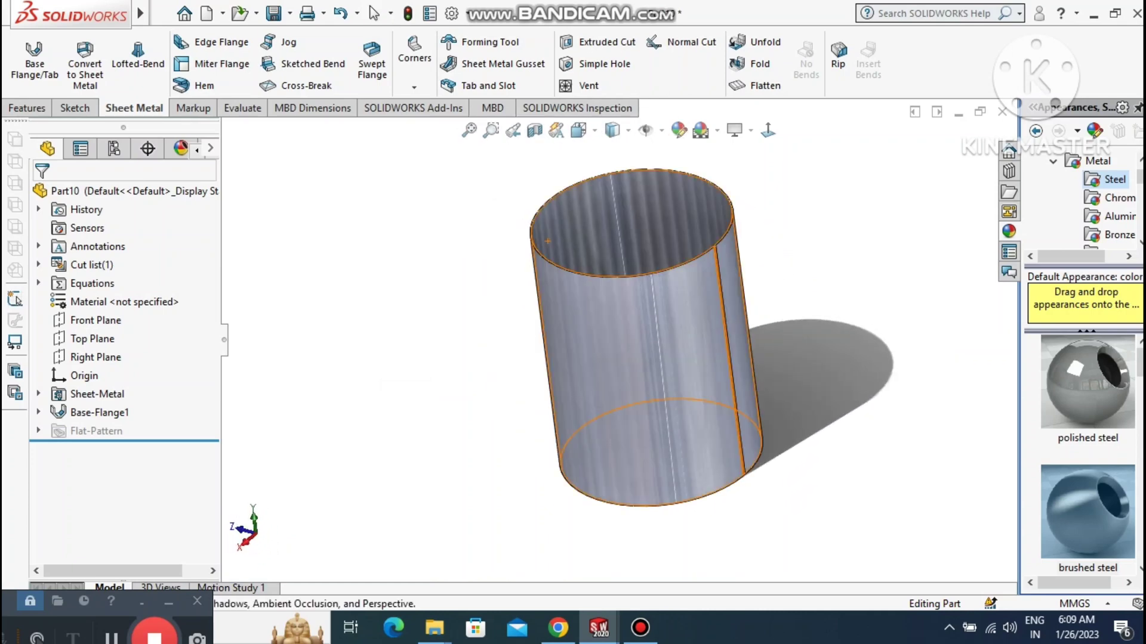
left_click(751, 130)
left_click(809, 173)
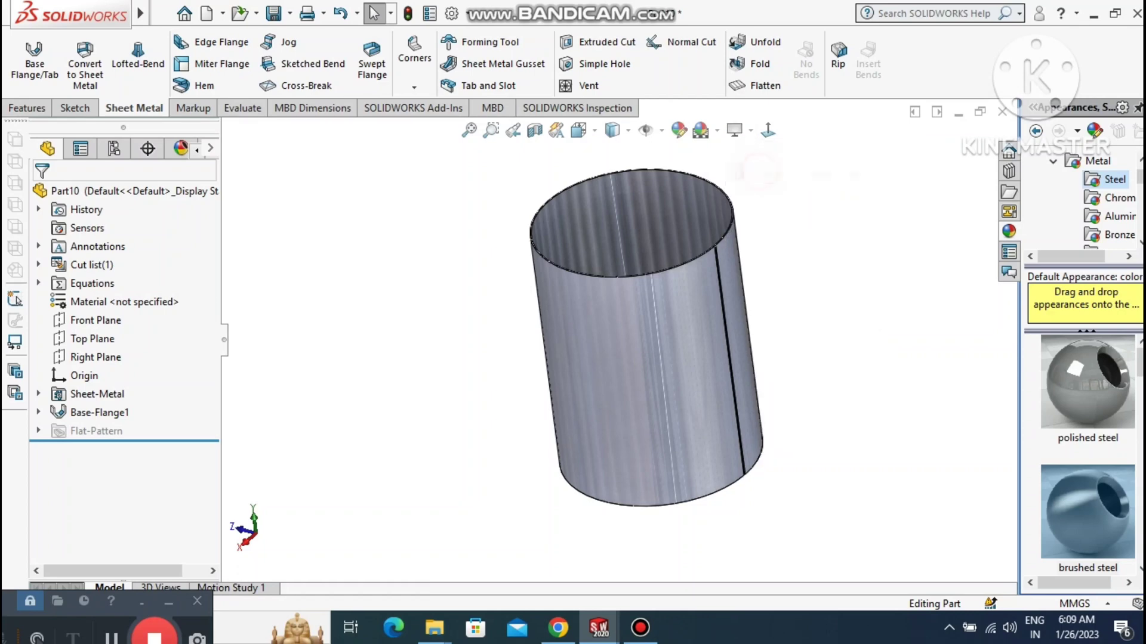
left_click(750, 130)
left_click(796, 193)
Unfold the cylindrical flange, using a vertical edge at the gap as the fixed reference and collecting all bends.
middle_click_drag(704, 322, 433, 329)
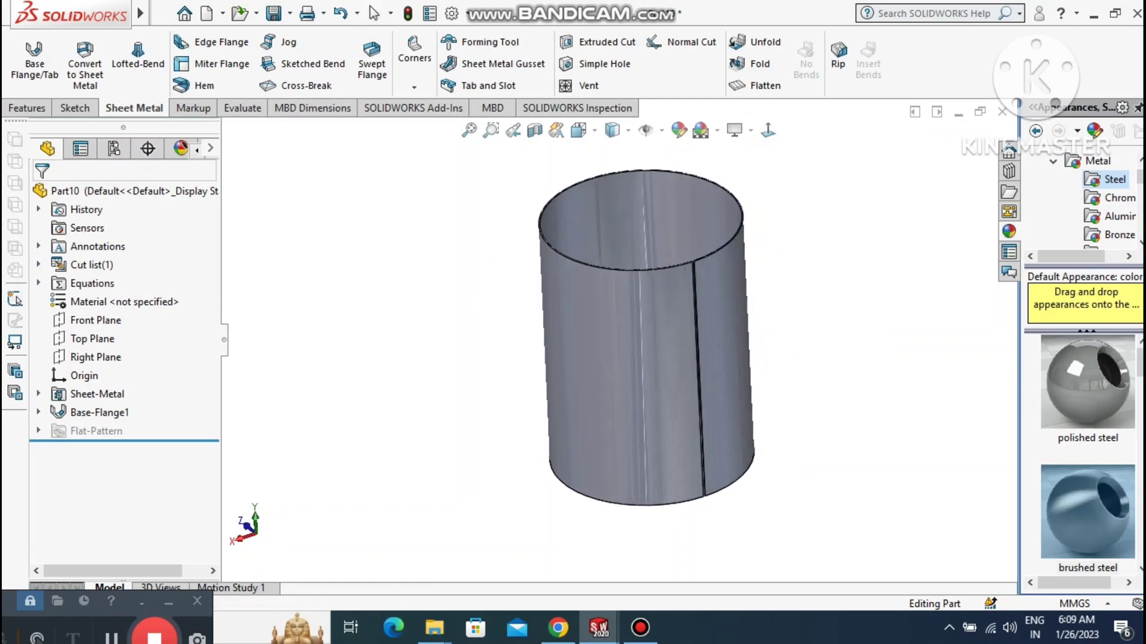
scroll(744, 246, "down", 1)
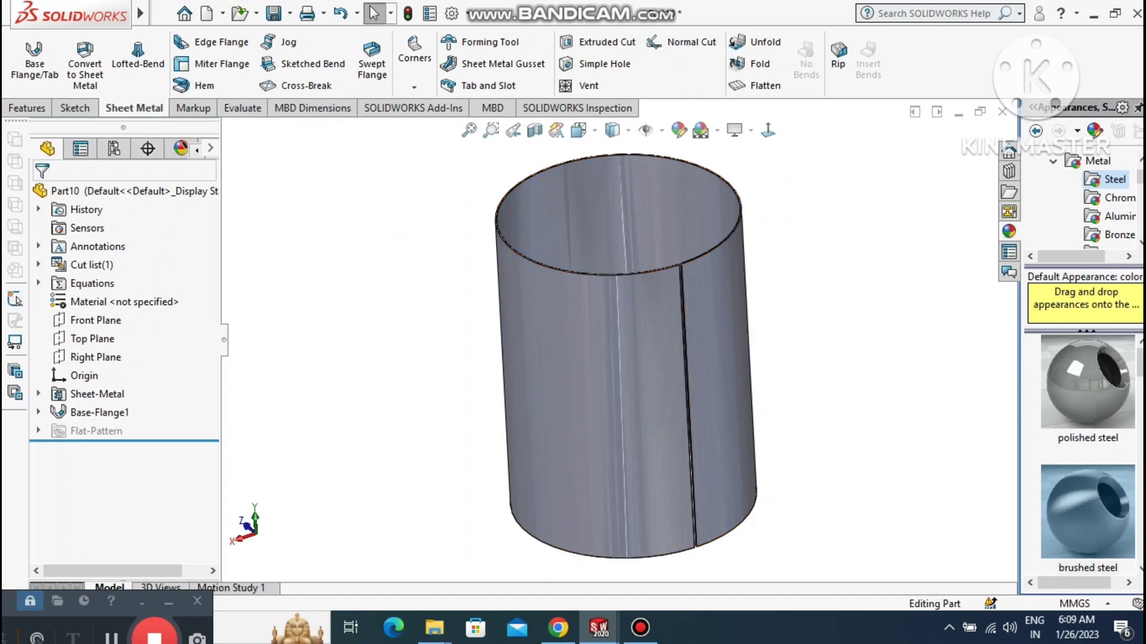
left_click(758, 42)
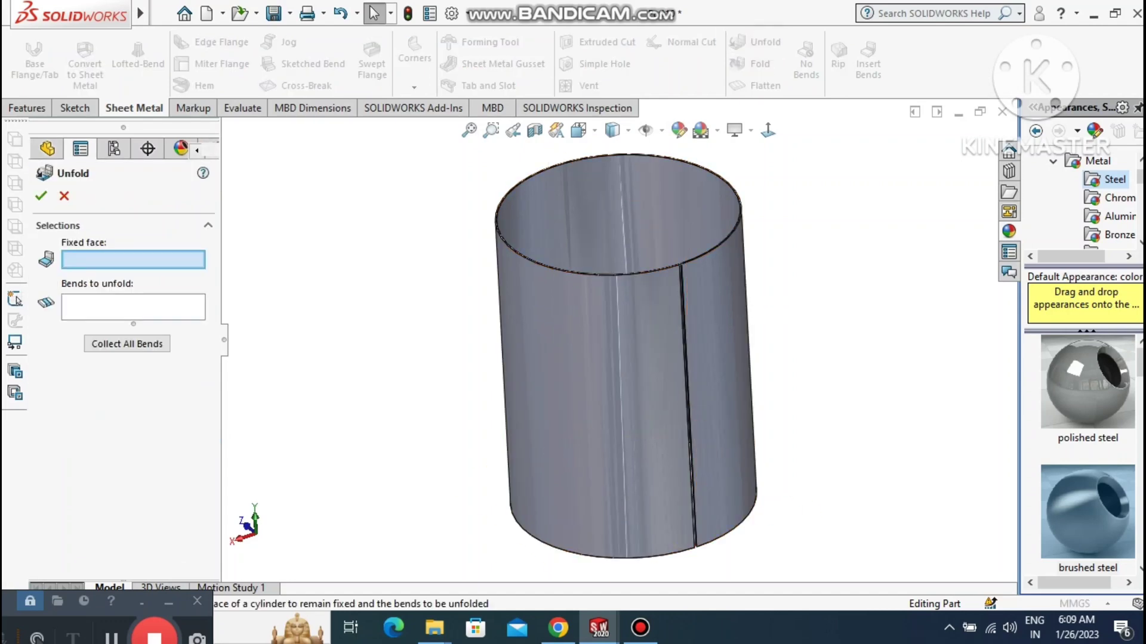
scroll(702, 299, "down", 5)
scroll(657, 269, "down", 3)
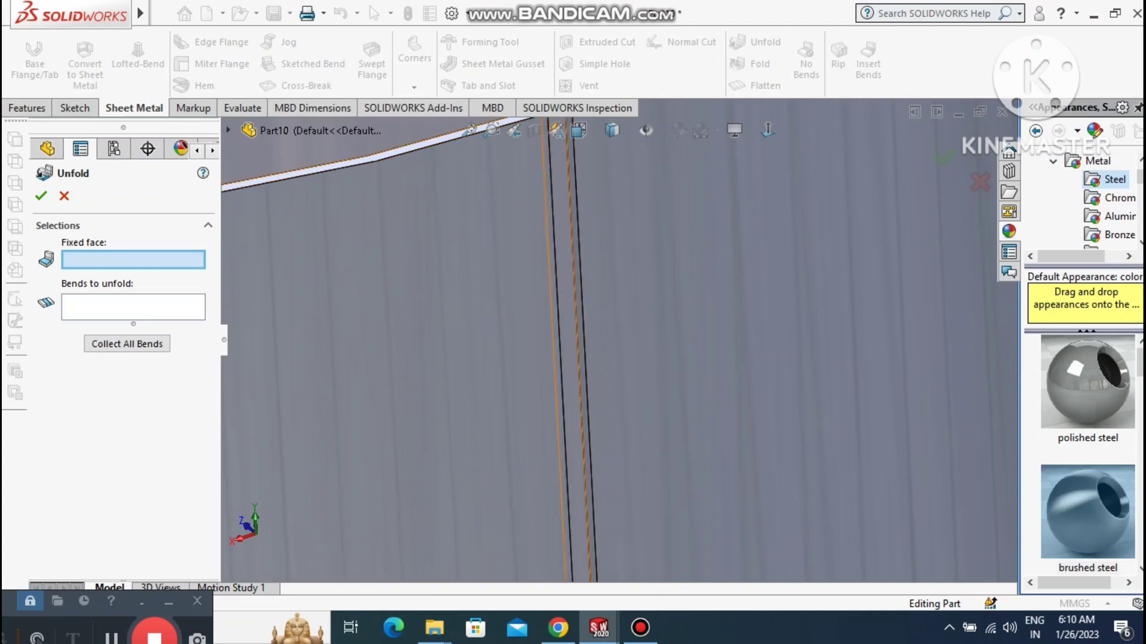
left_click(577, 240)
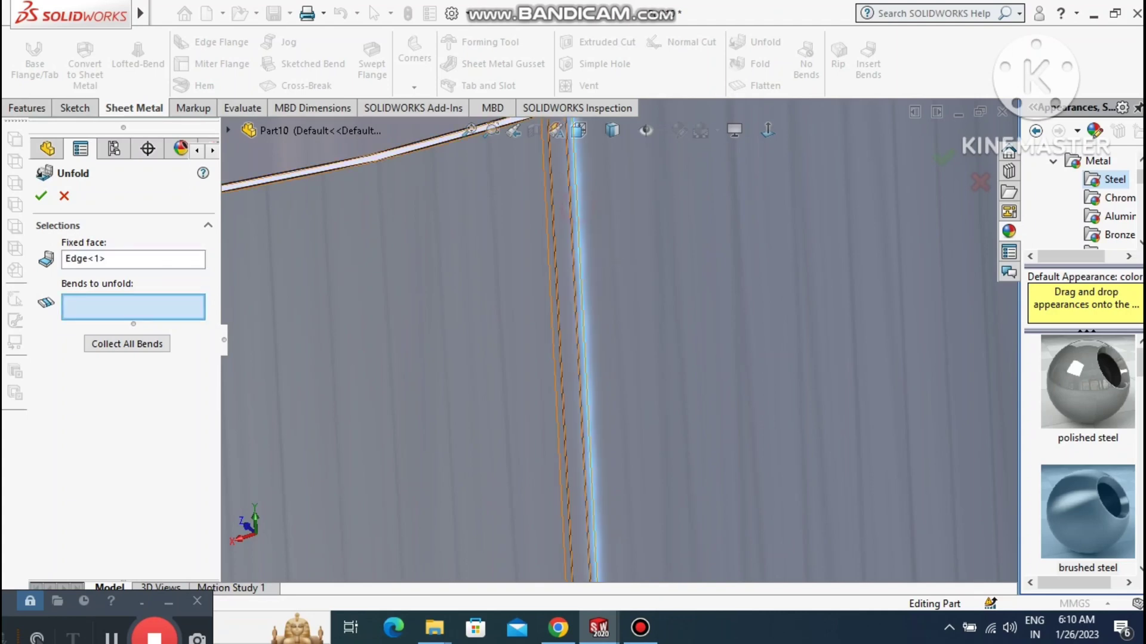
left_click(123, 344)
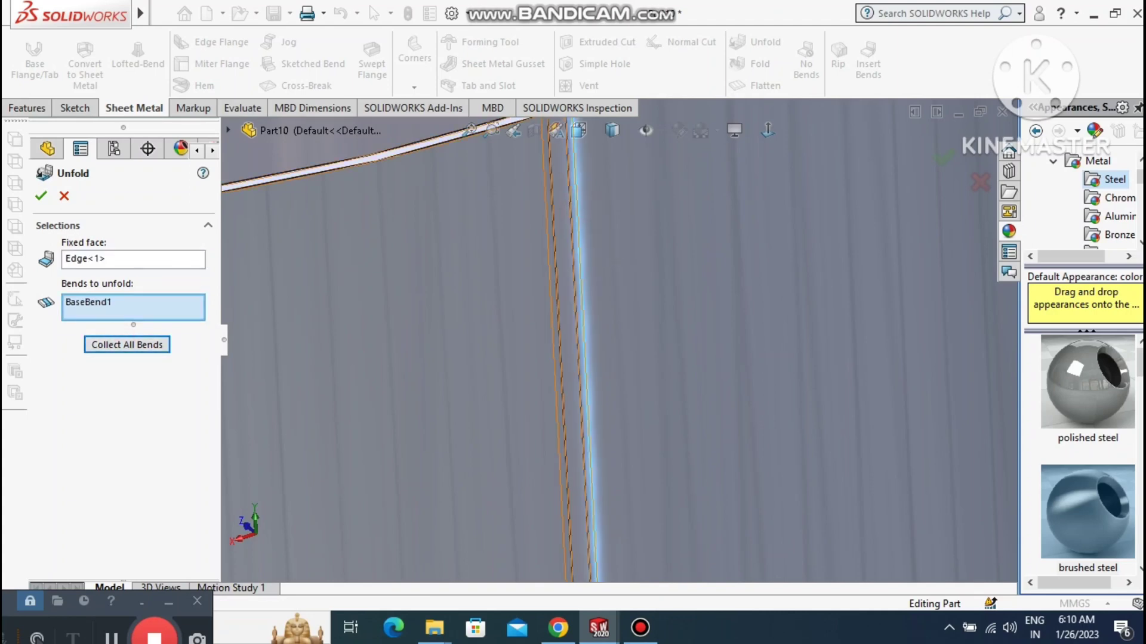
left_click(41, 196)
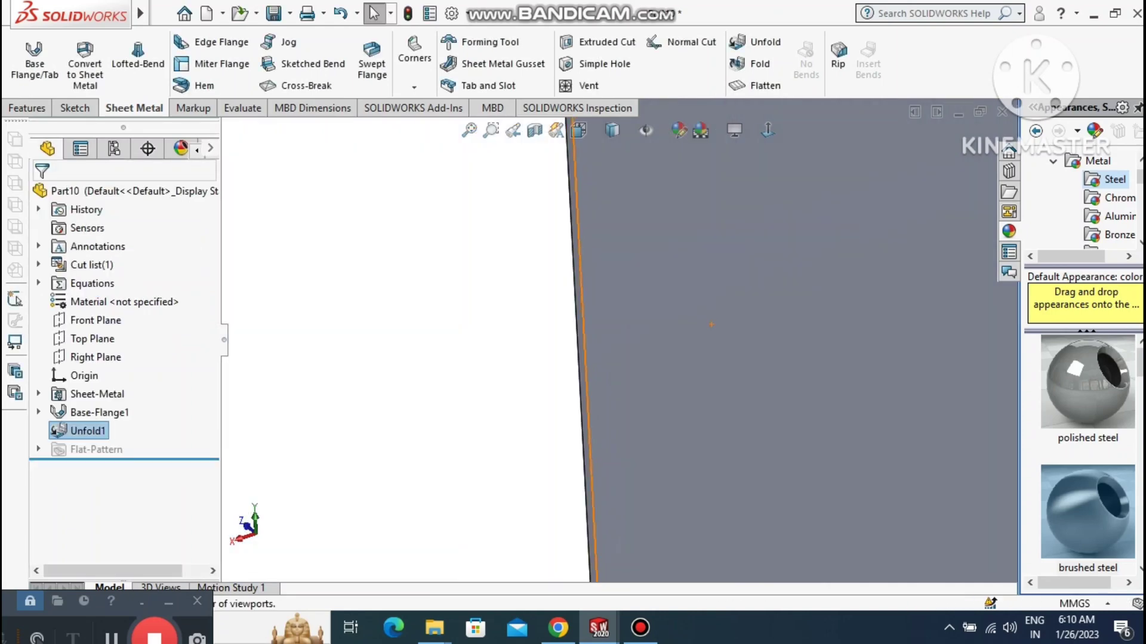
left_click(469, 130)
Start a sketch on the unfolded sheet's face and draw a vertical centerline from the upper edge's midpoint to the lower edge.
left_click(586, 313)
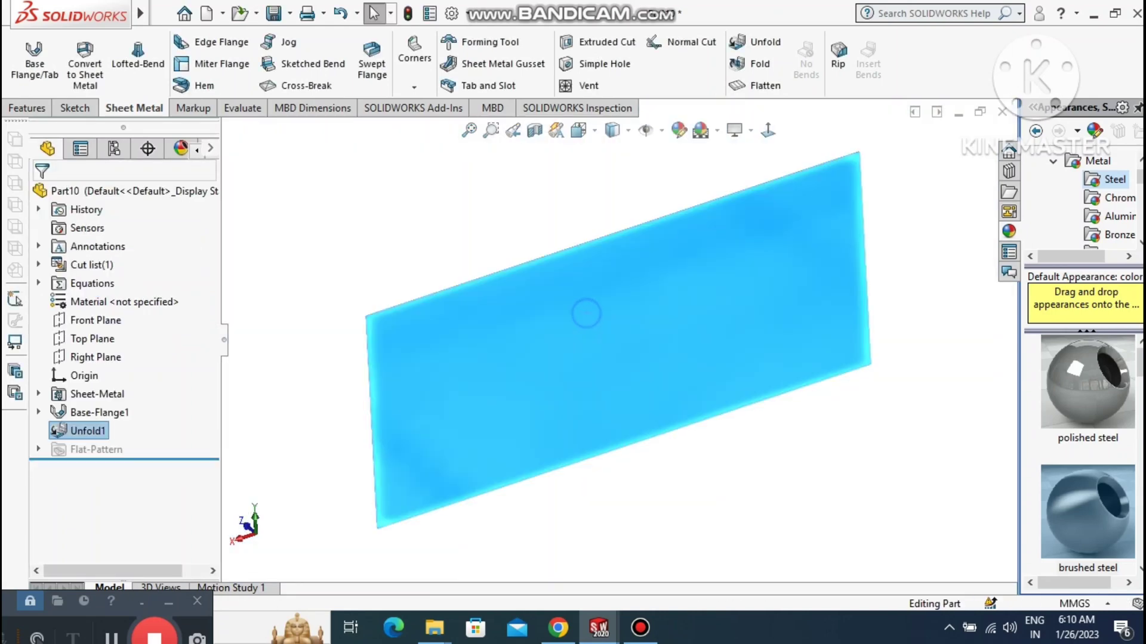
right_click(586, 313)
left_click(626, 221)
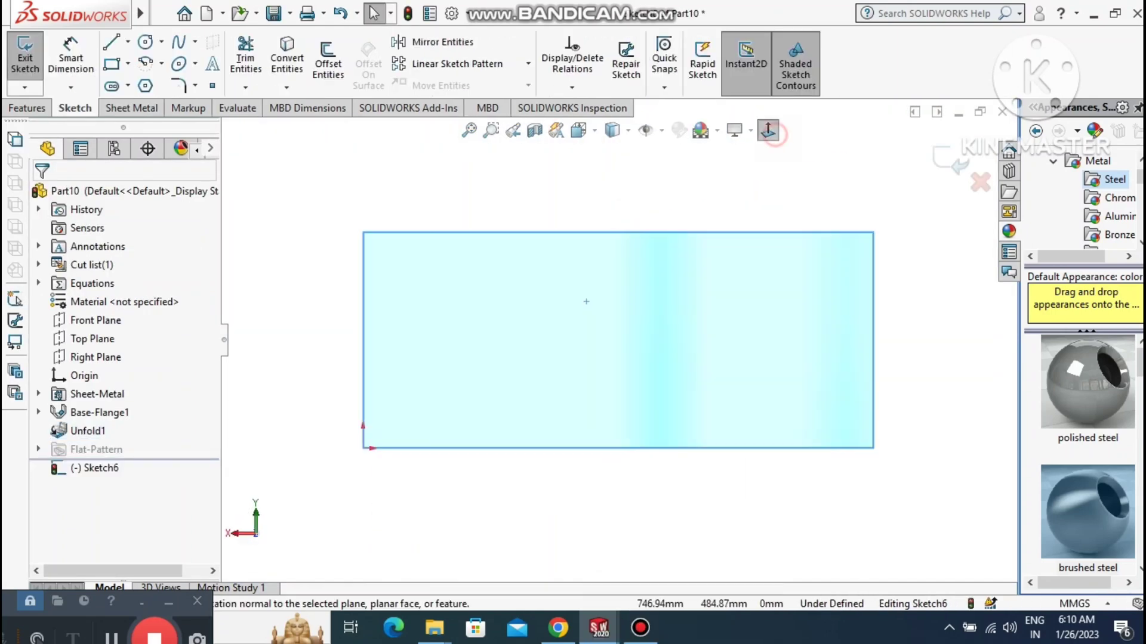
left_click(127, 41)
left_click(135, 84)
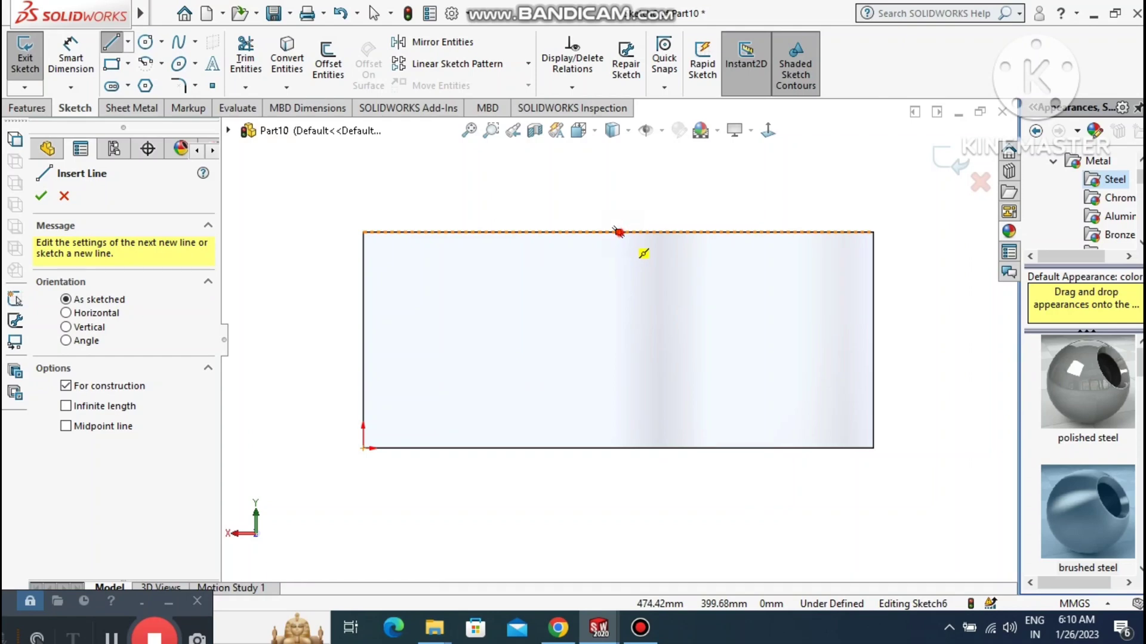
left_click(618, 231)
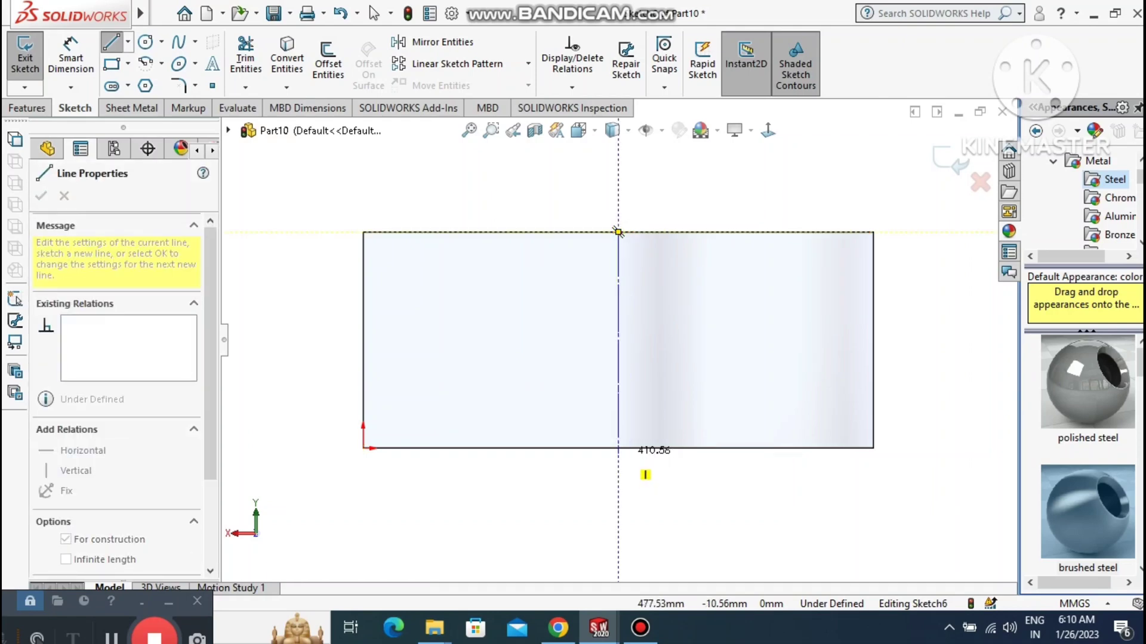
left_click(618, 448)
key("Escape")
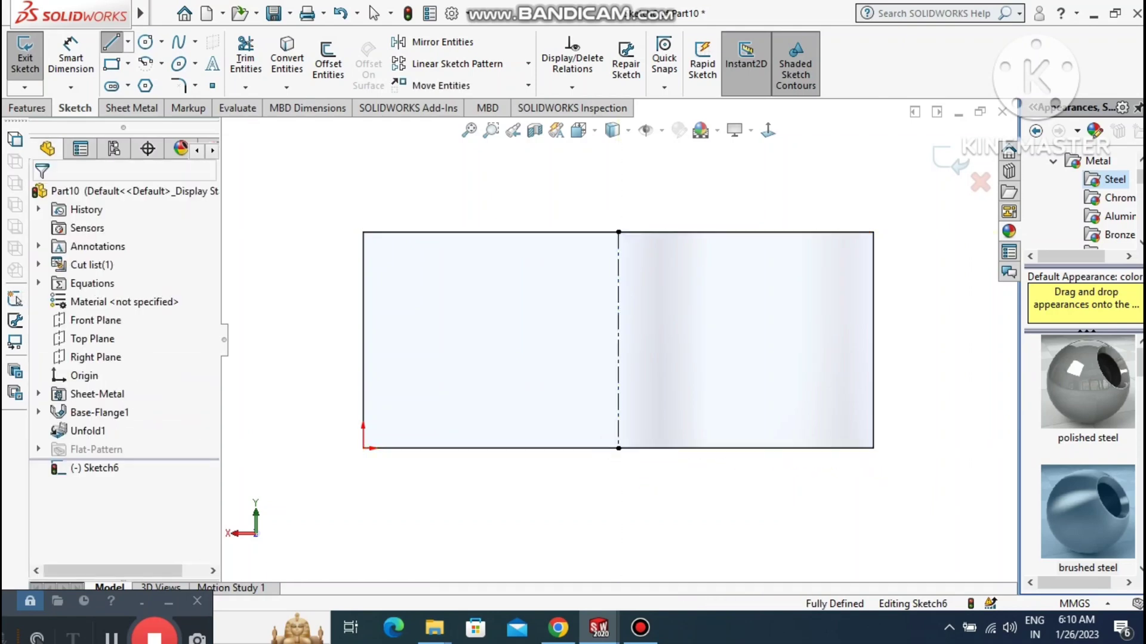
key("Escape")
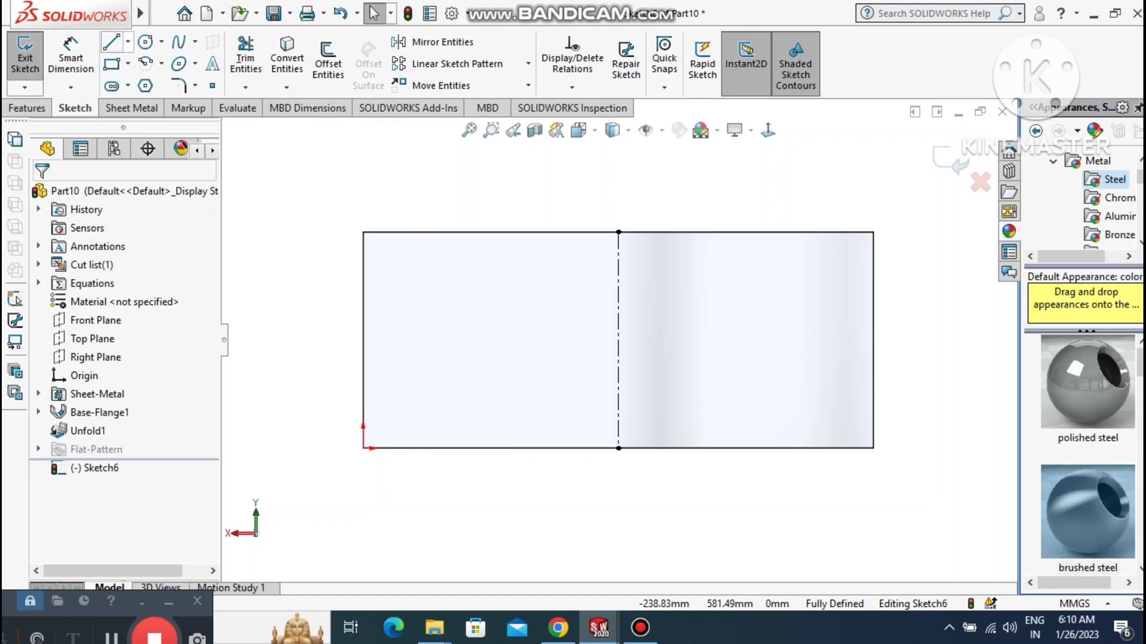
Sketch a circle about 37 mm in diameter near the unfolded sheet's upper-left corner.
left_click(145, 42)
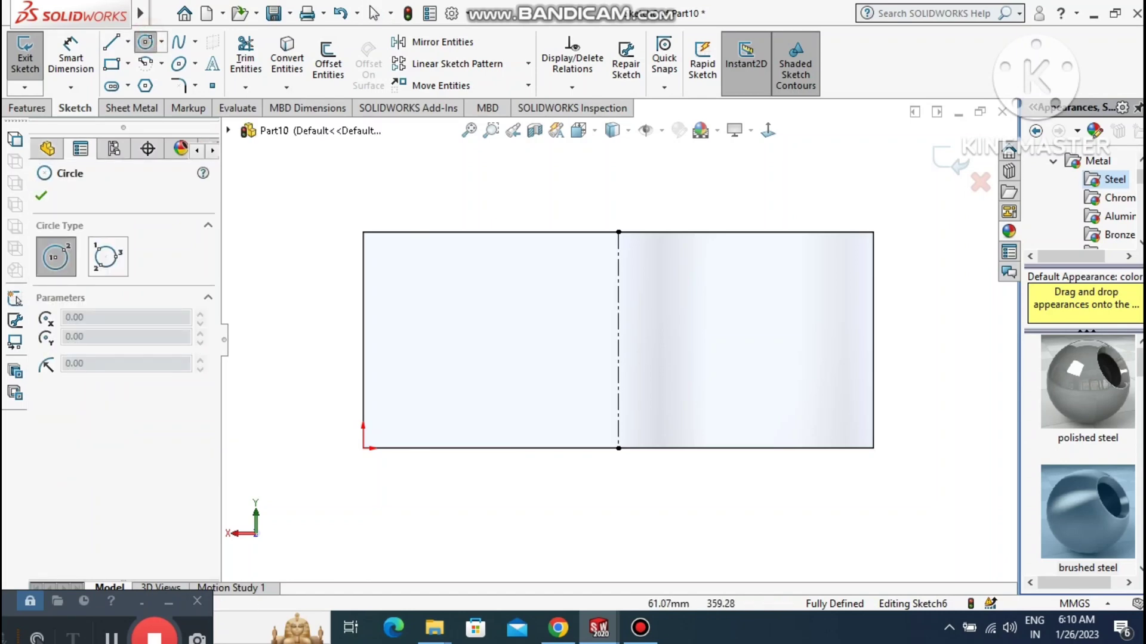
left_click(387, 257)
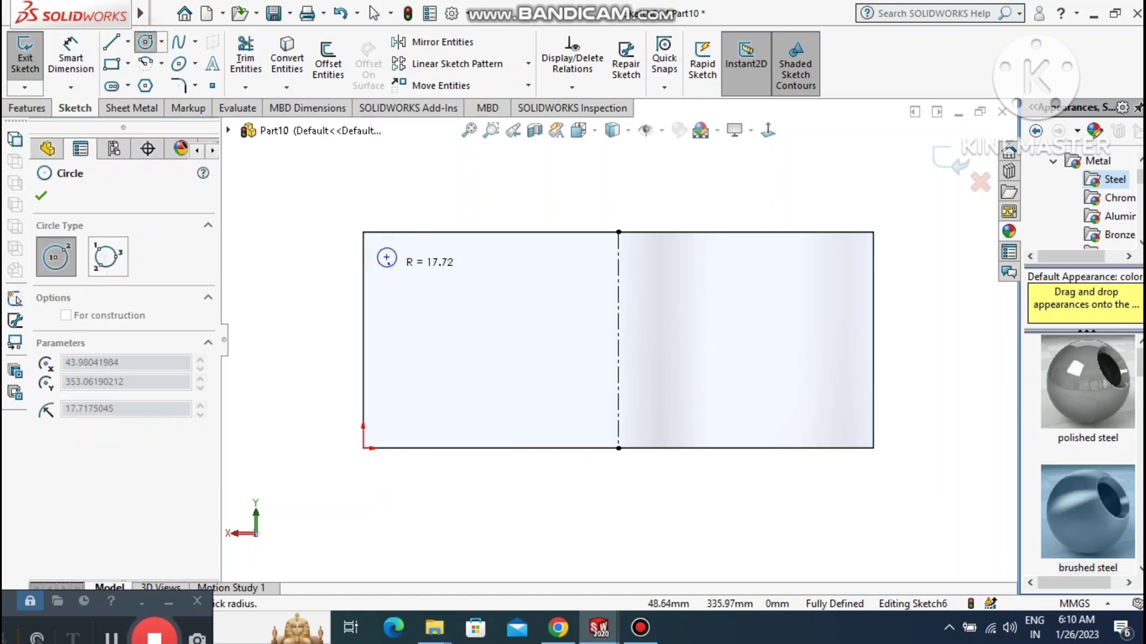
left_click(399, 257)
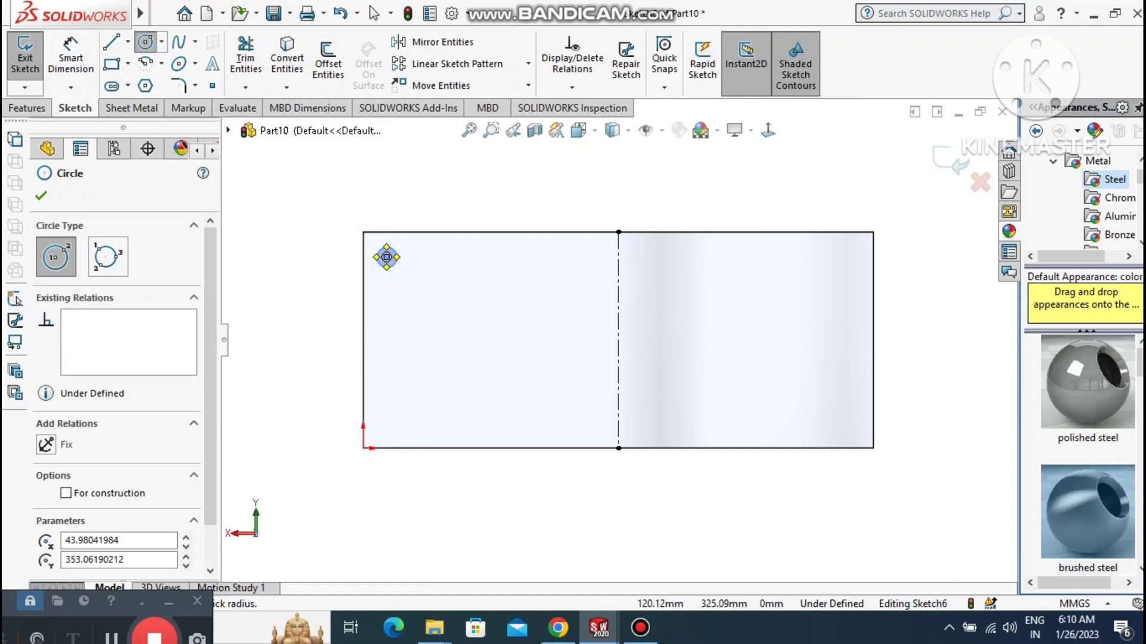
key("Escape")
Dimension the corner circle's diameter as 25 mm.
left_click(63, 56)
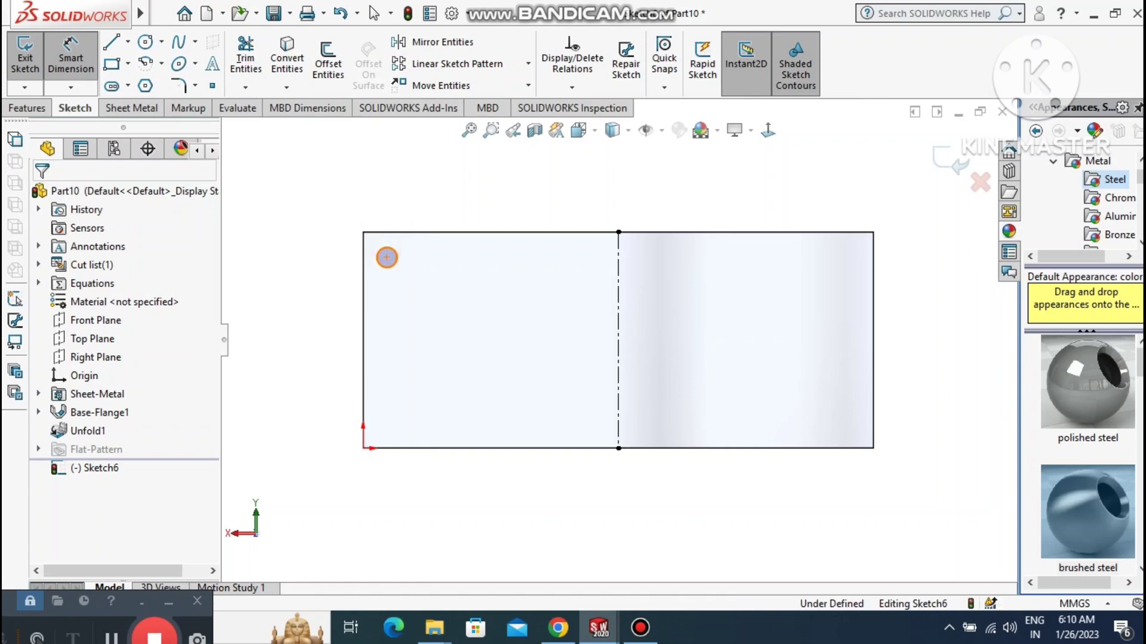
left_click(386, 257)
left_click(464, 179)
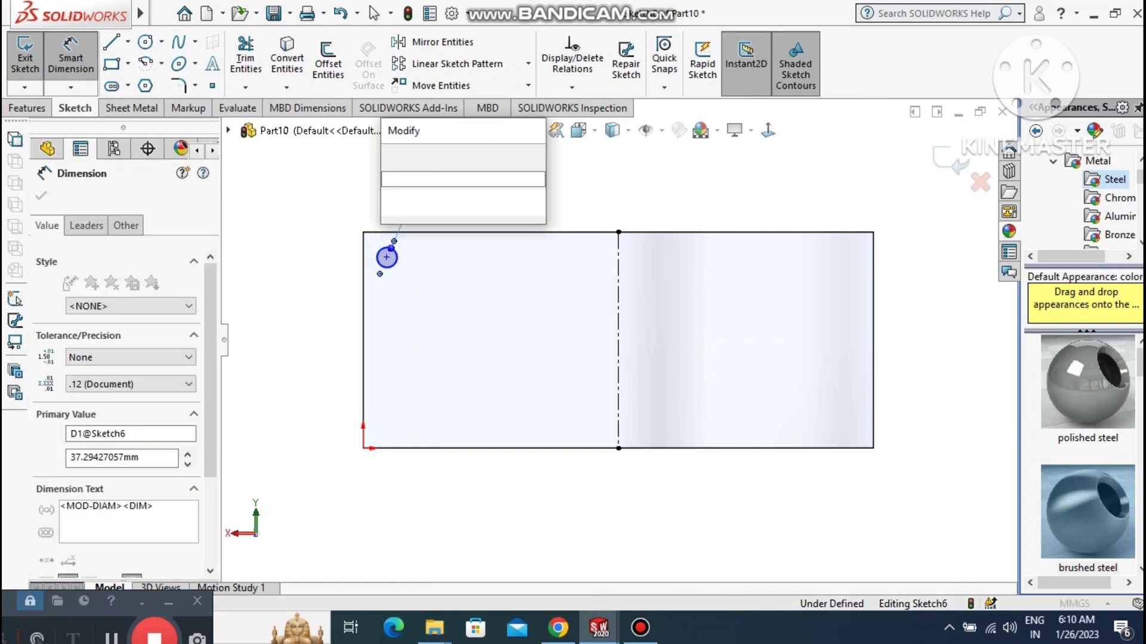
type("25")
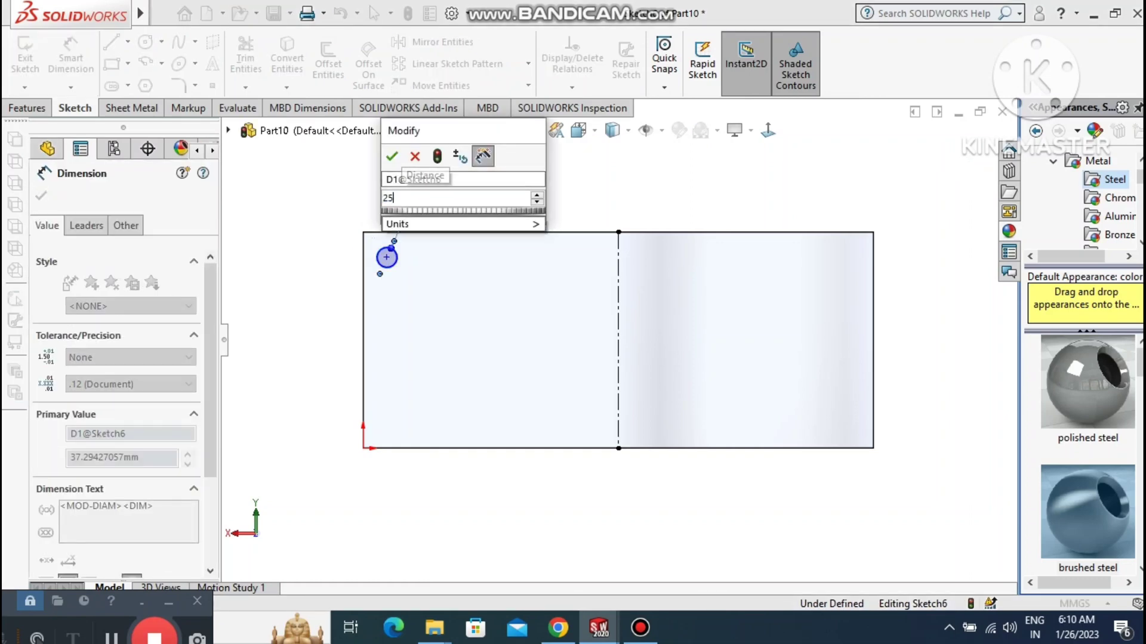
key("Return")
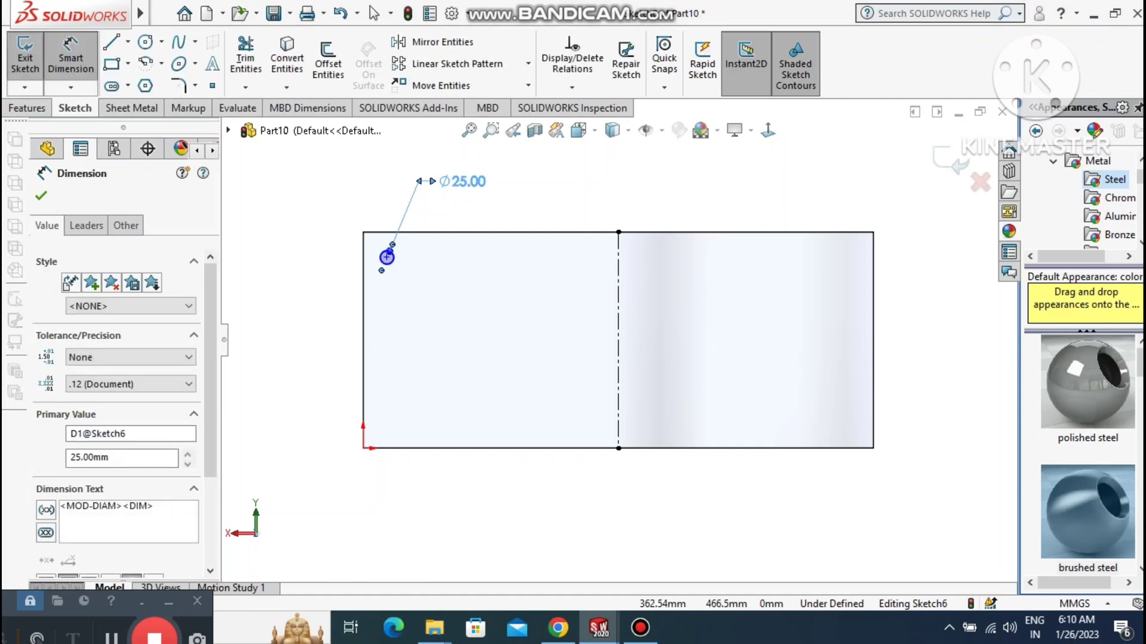
key("Escape")
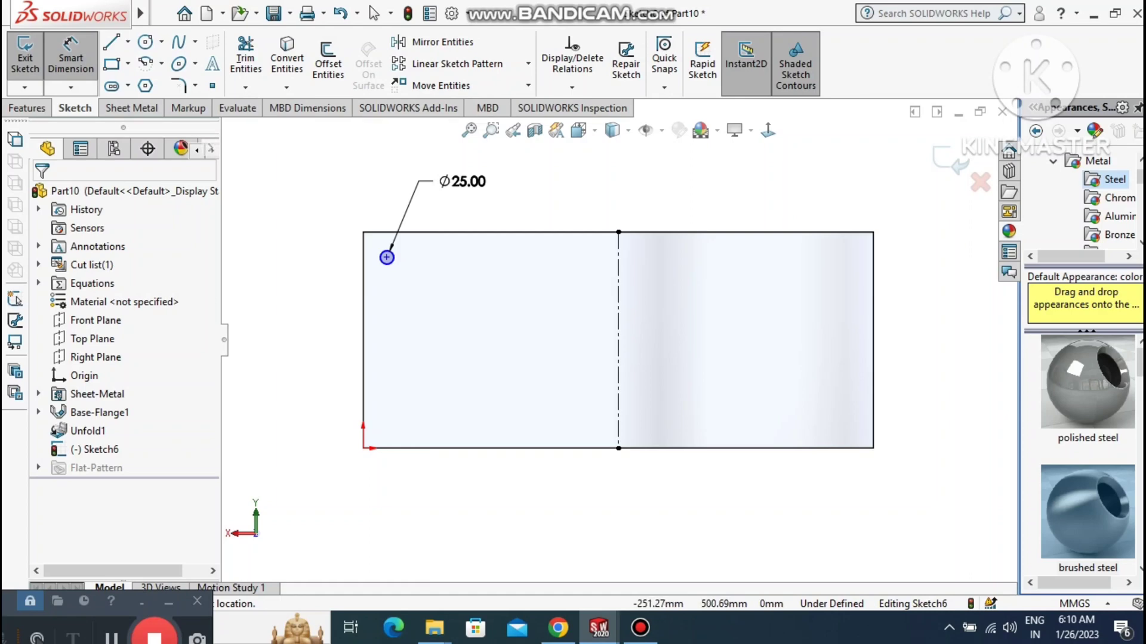
Dimension the corner circle's center 30 mm below the sheet's upper edge.
left_click(409, 232)
left_click(387, 257)
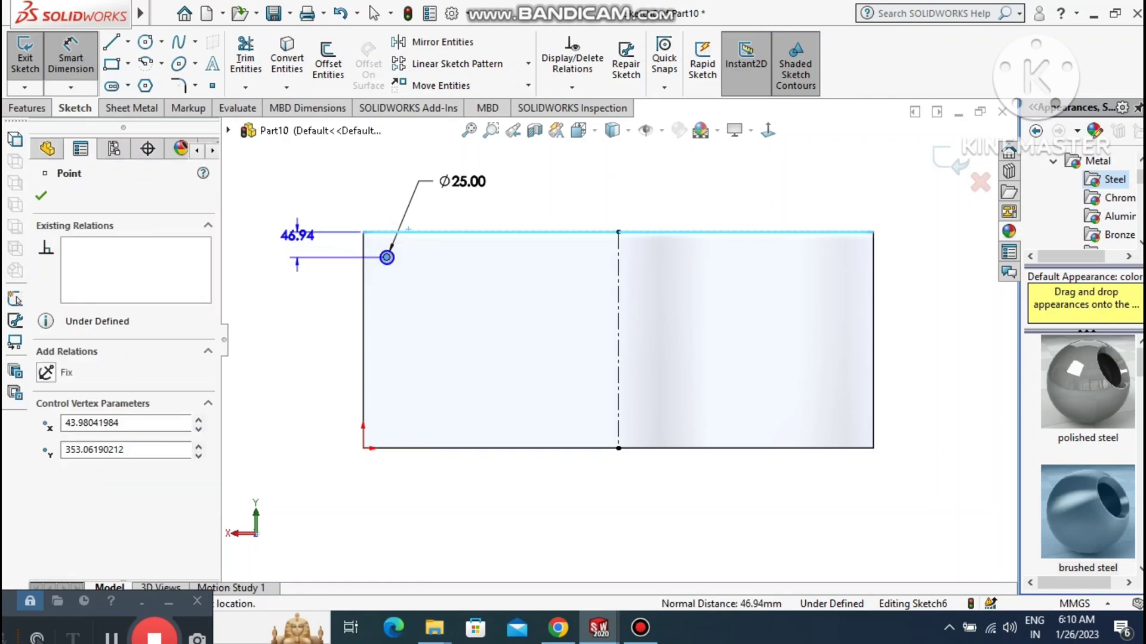
left_click(291, 243)
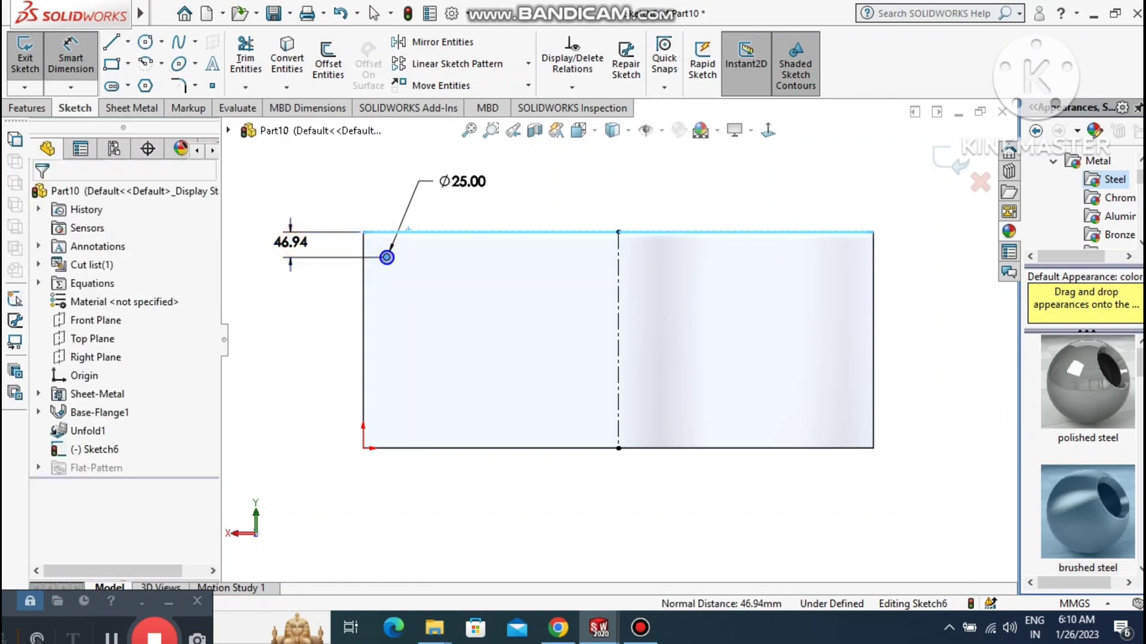
type("30")
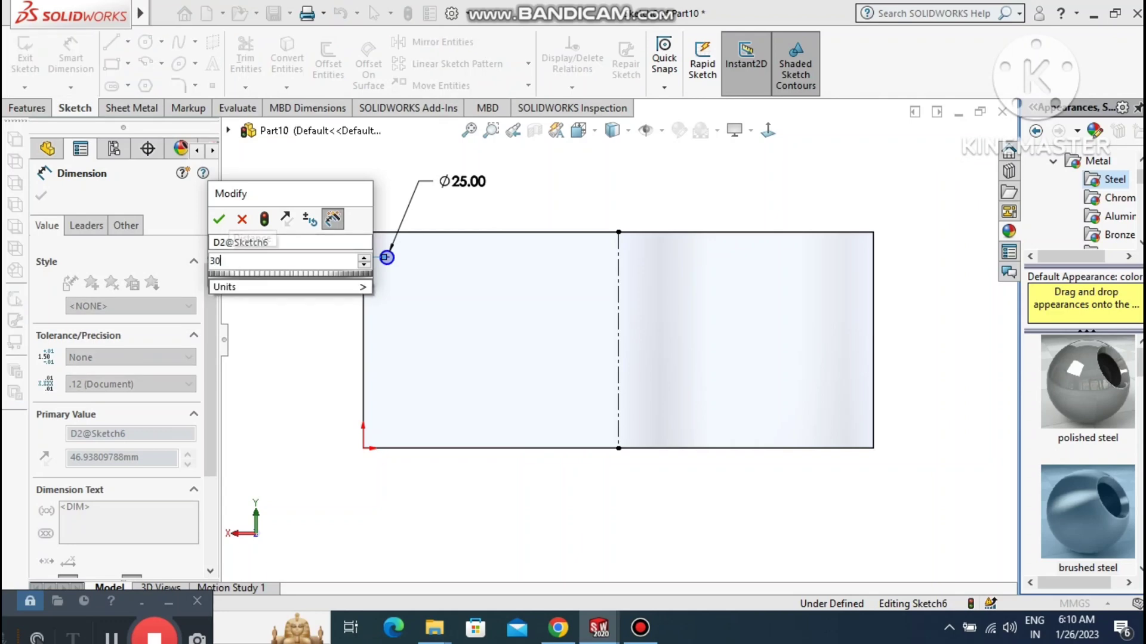
key("Return")
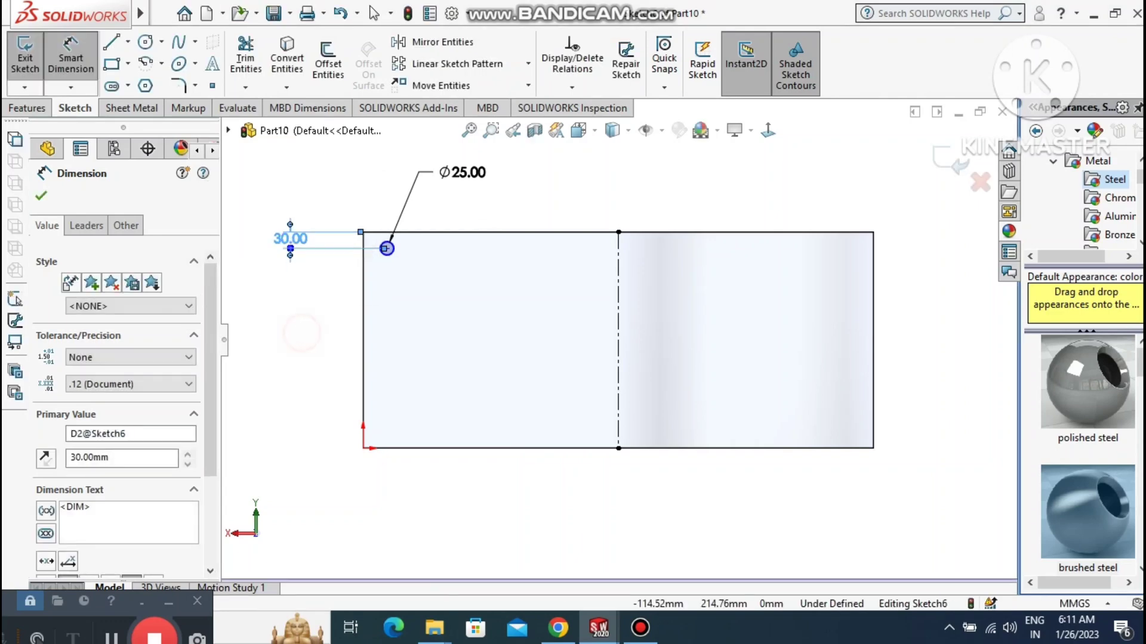
key("Escape")
Dimension the corner circle's center 35 mm from the sheet's left edge.
left_click(364, 298)
left_click(387, 248)
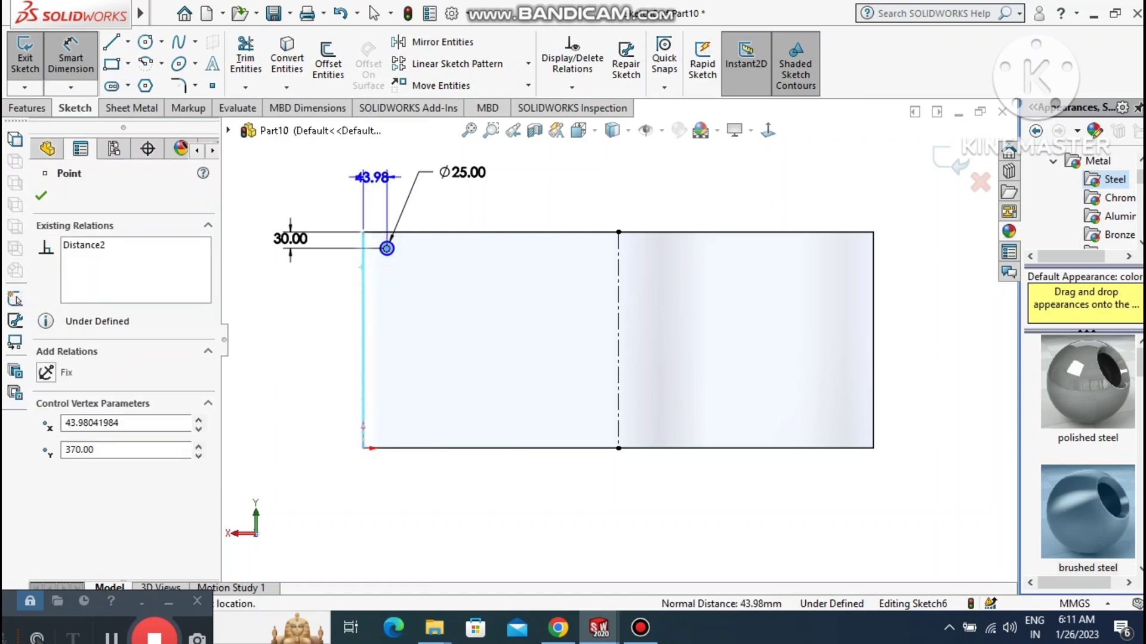
left_click(376, 183)
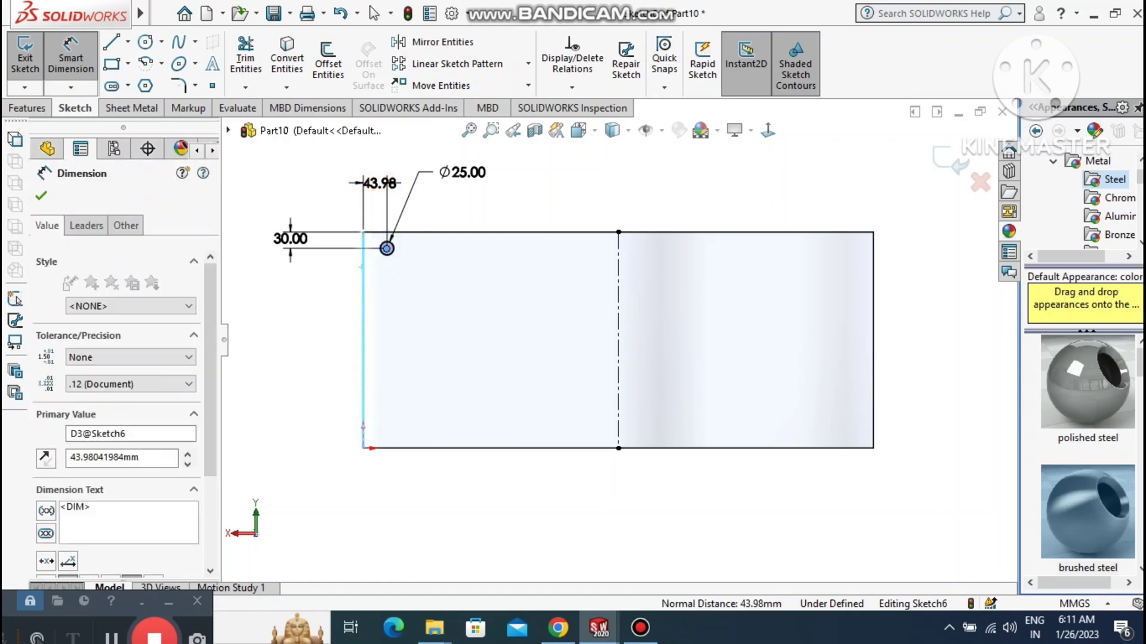
type("35")
left_click(308, 160)
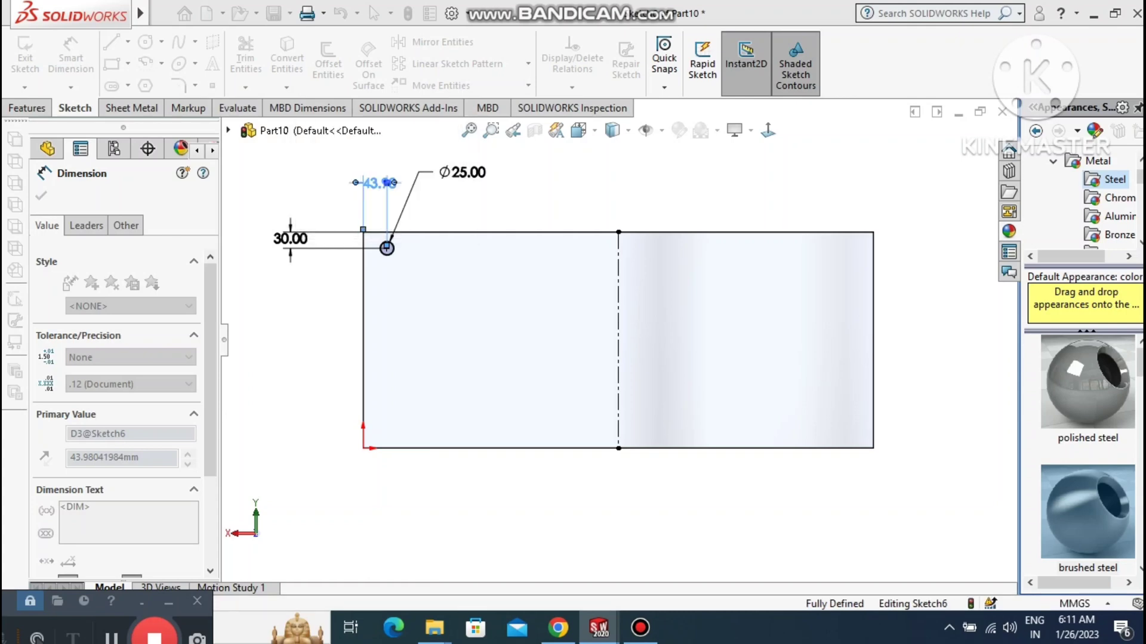
left_click(306, 312)
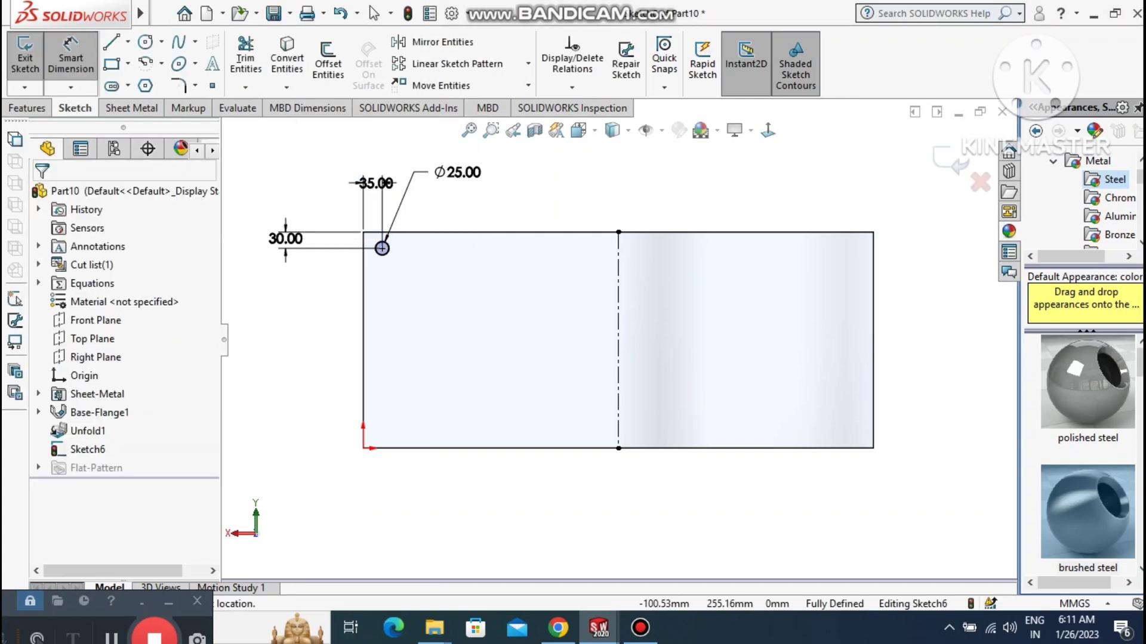
Create a linear sketch pattern of the 25 mm circle along the X-axis with 40 mm spacing and 11 instances.
left_click(456, 63)
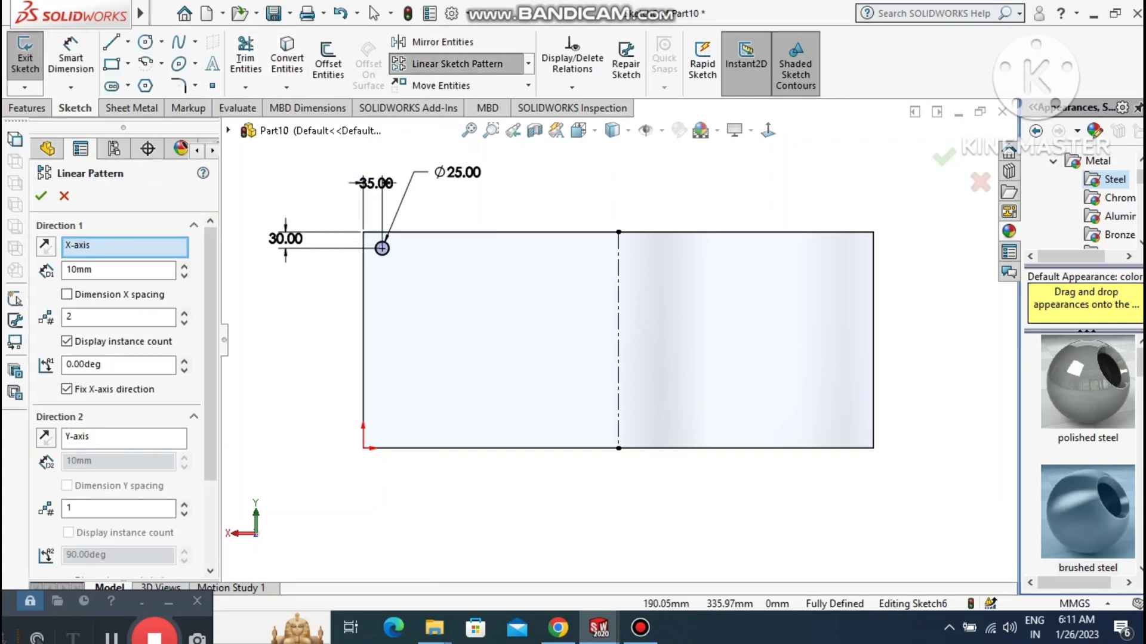
scroll(119, 393, "down", 2)
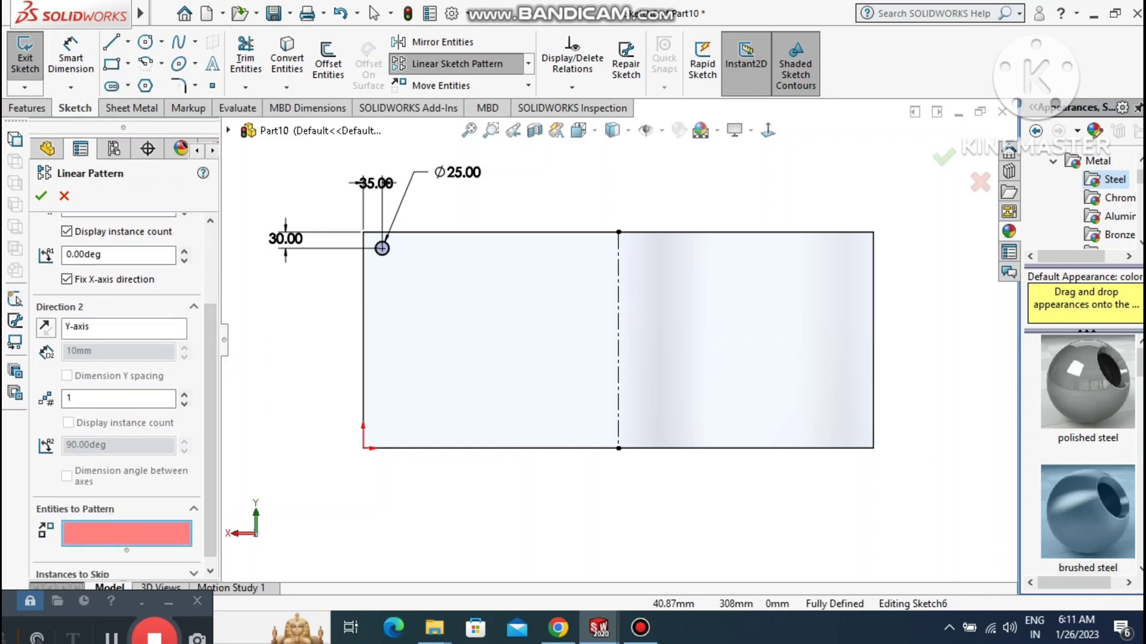
left_click(382, 248)
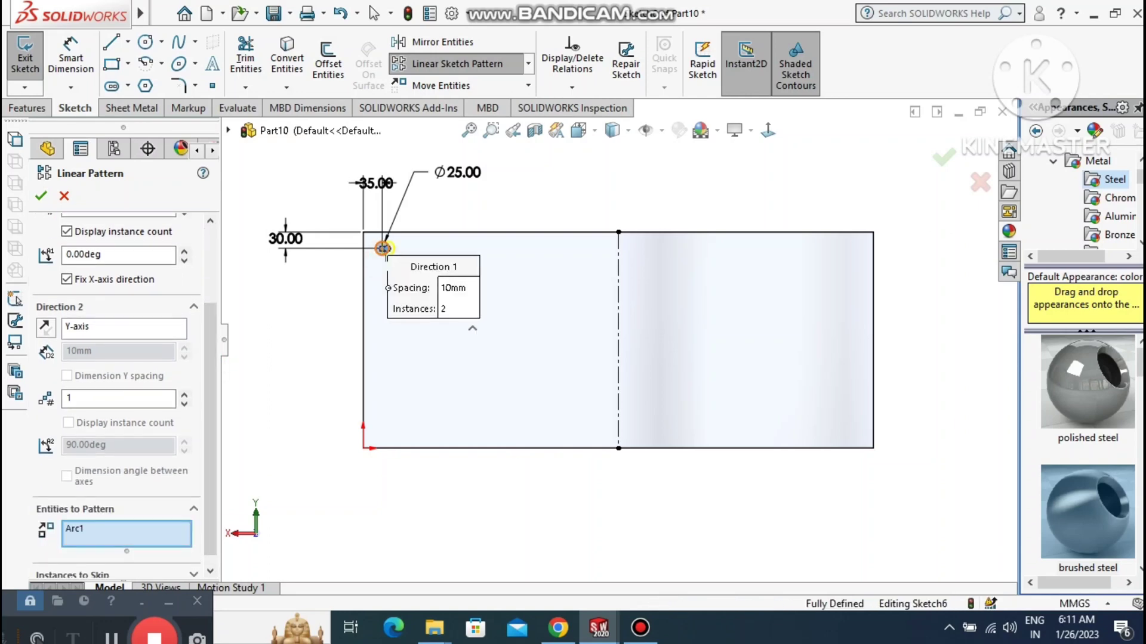
scroll(119, 394, "up", 2)
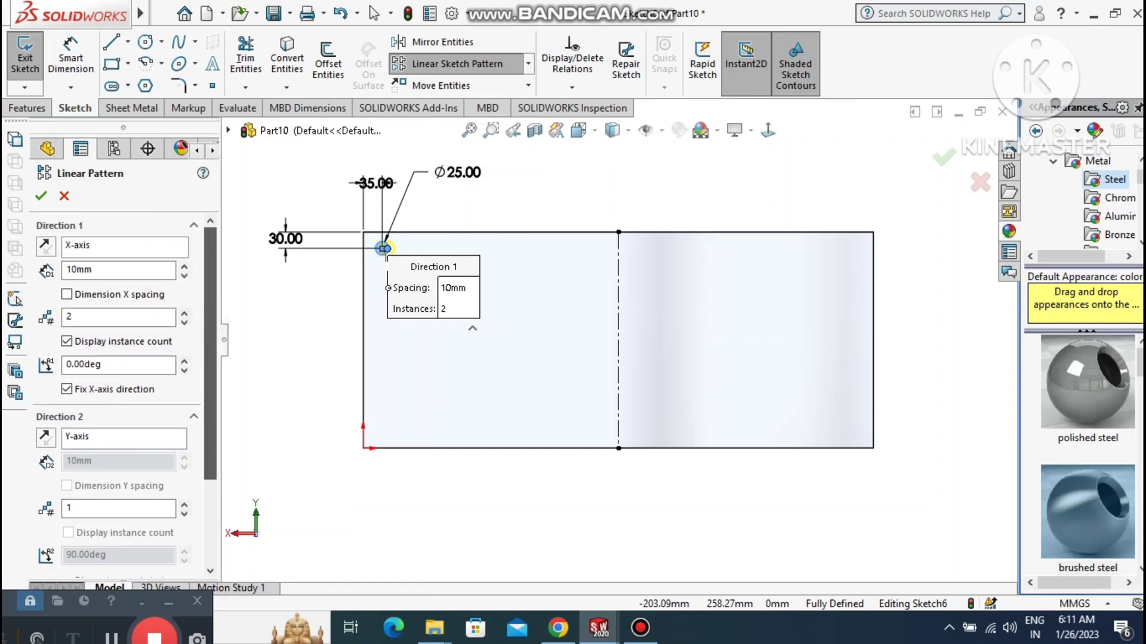
left_click(185, 265)
left_click(185, 265)
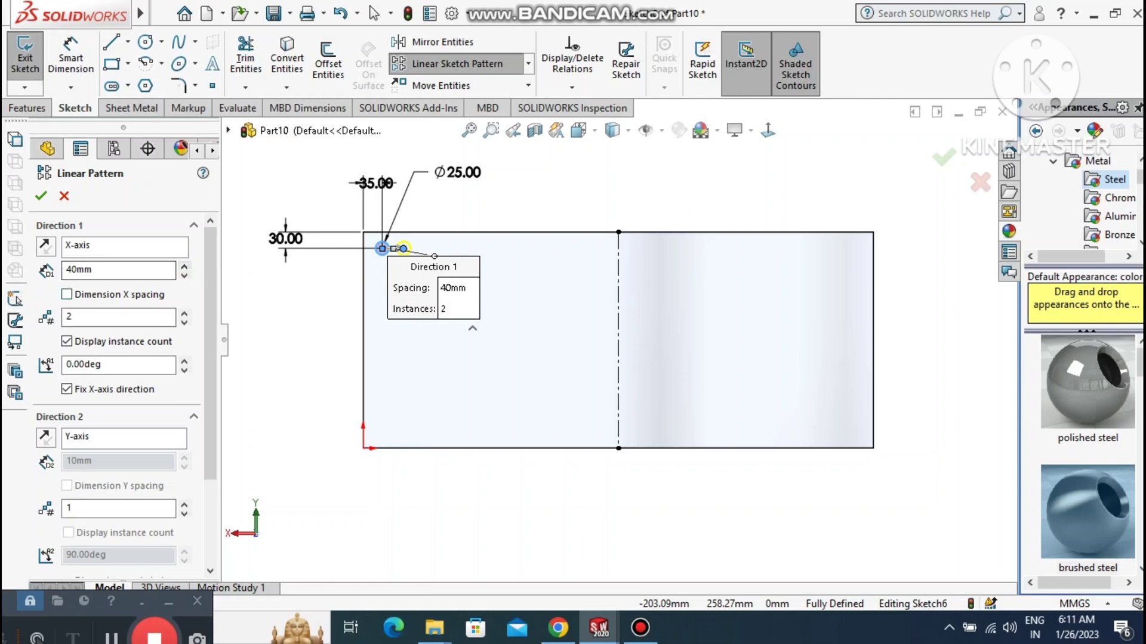
left_click(184, 313)
left_click(184, 313)
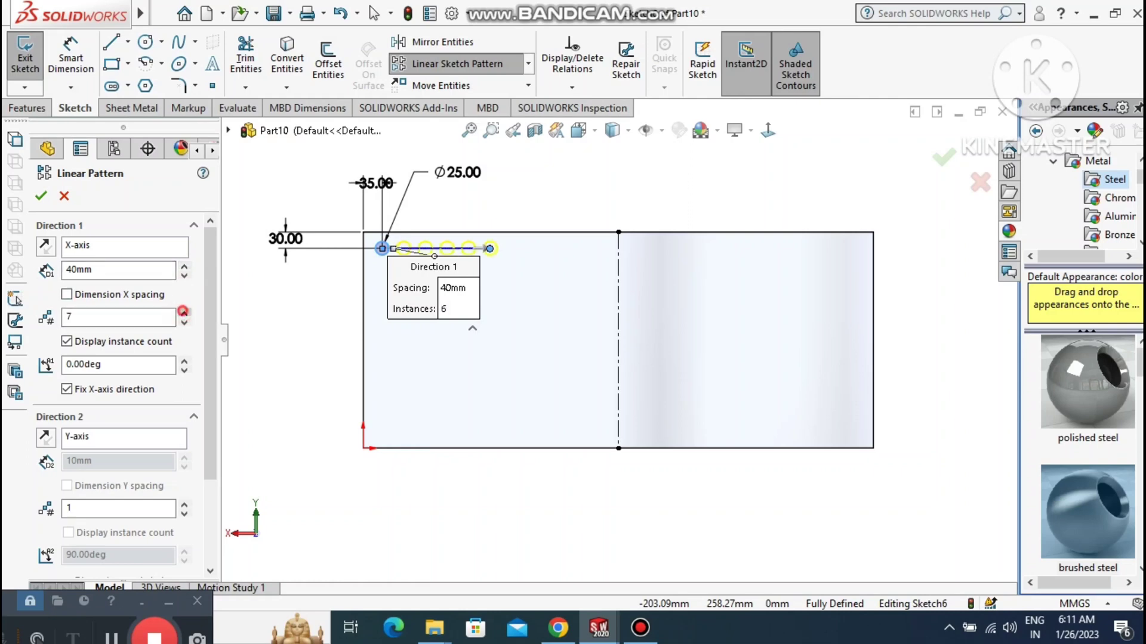
left_click(184, 312)
left_click(183, 312)
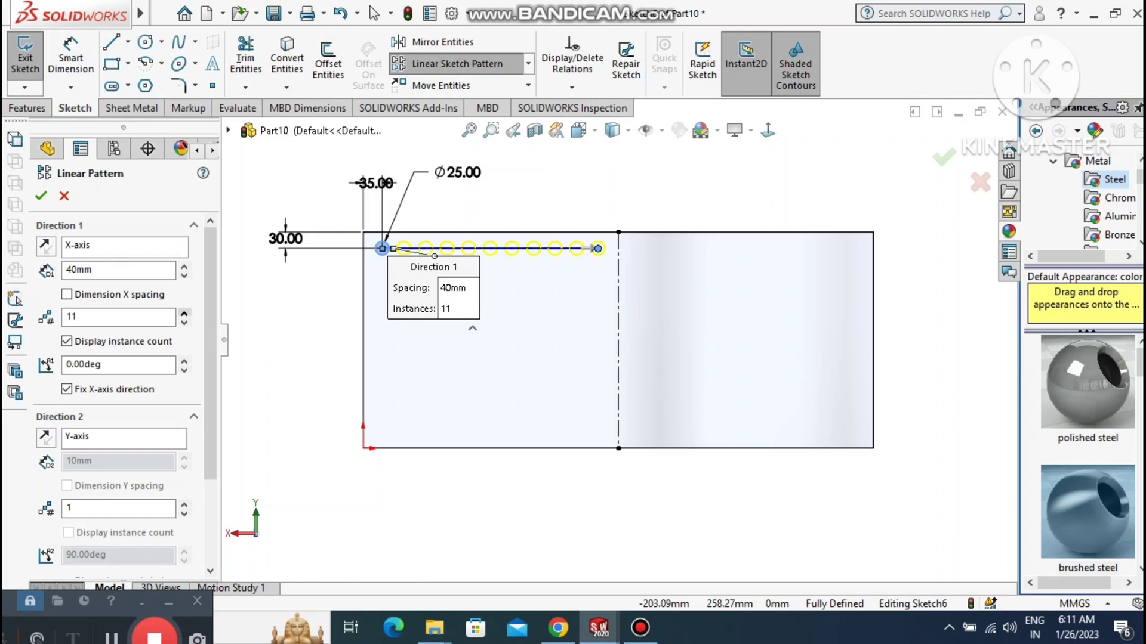
left_click(40, 196)
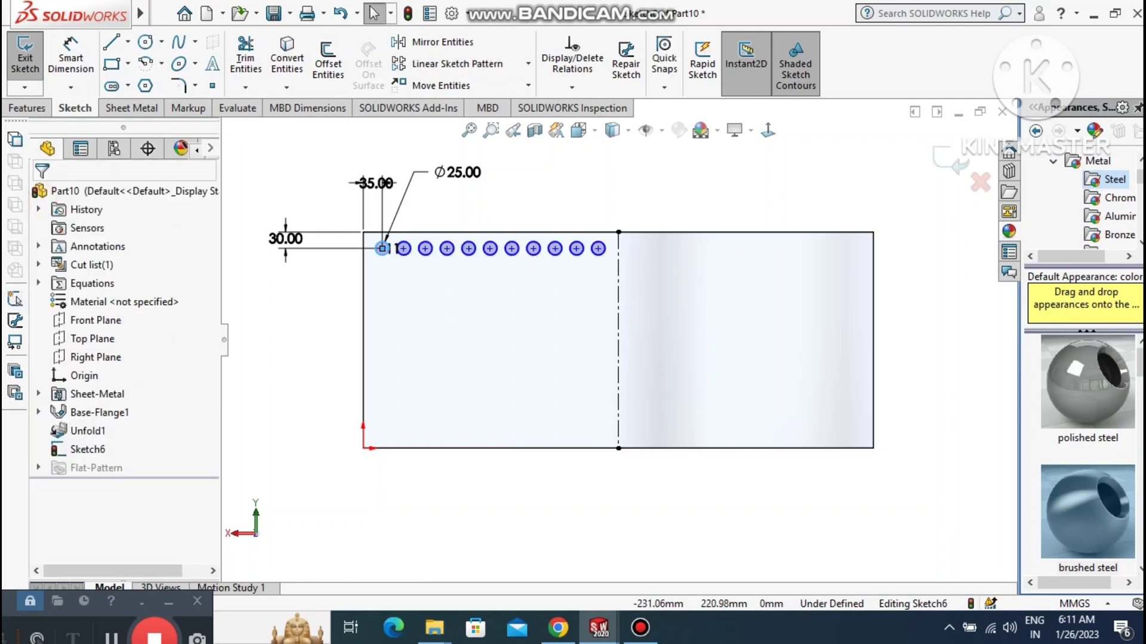
scroll(509, 273, "down", 1)
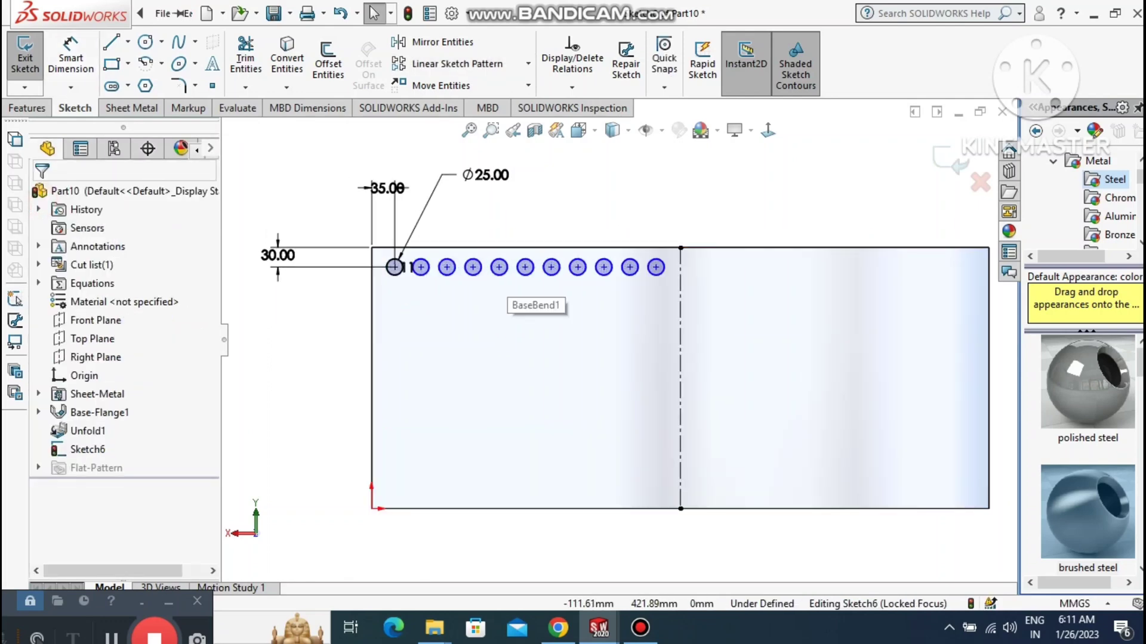
left_click(128, 42)
left_click(164, 69)
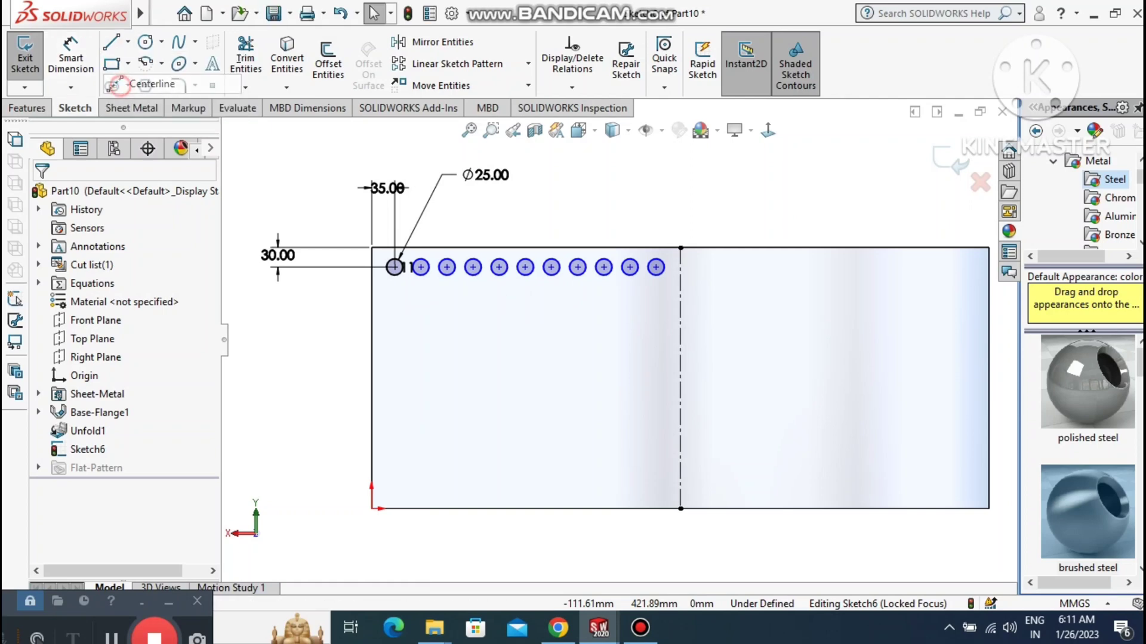
left_click(420, 267)
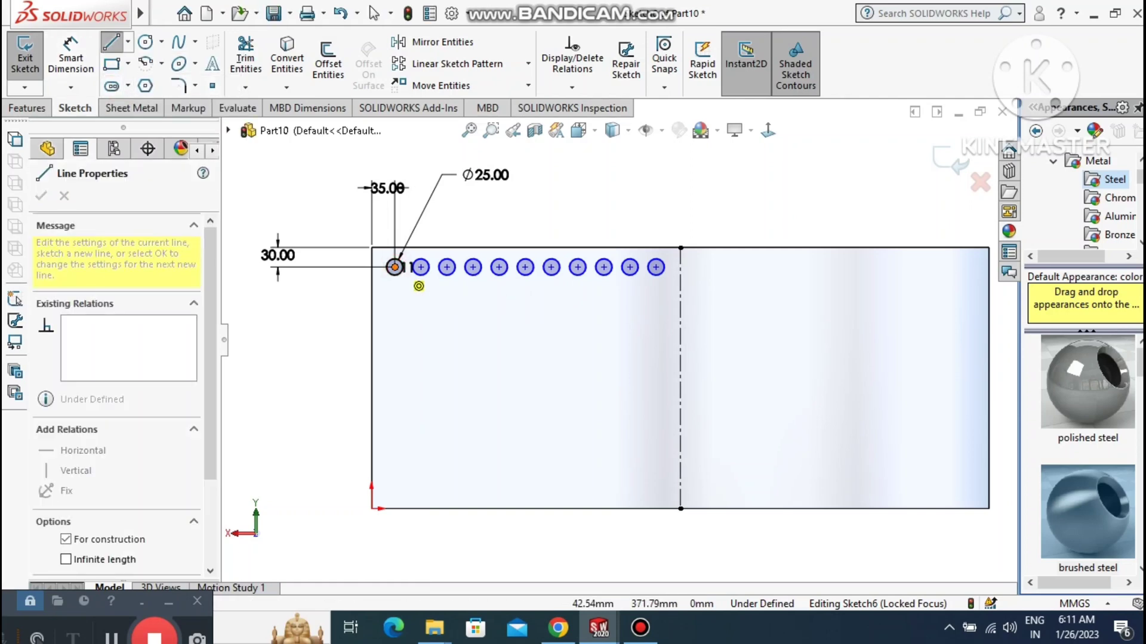
key("Escape")
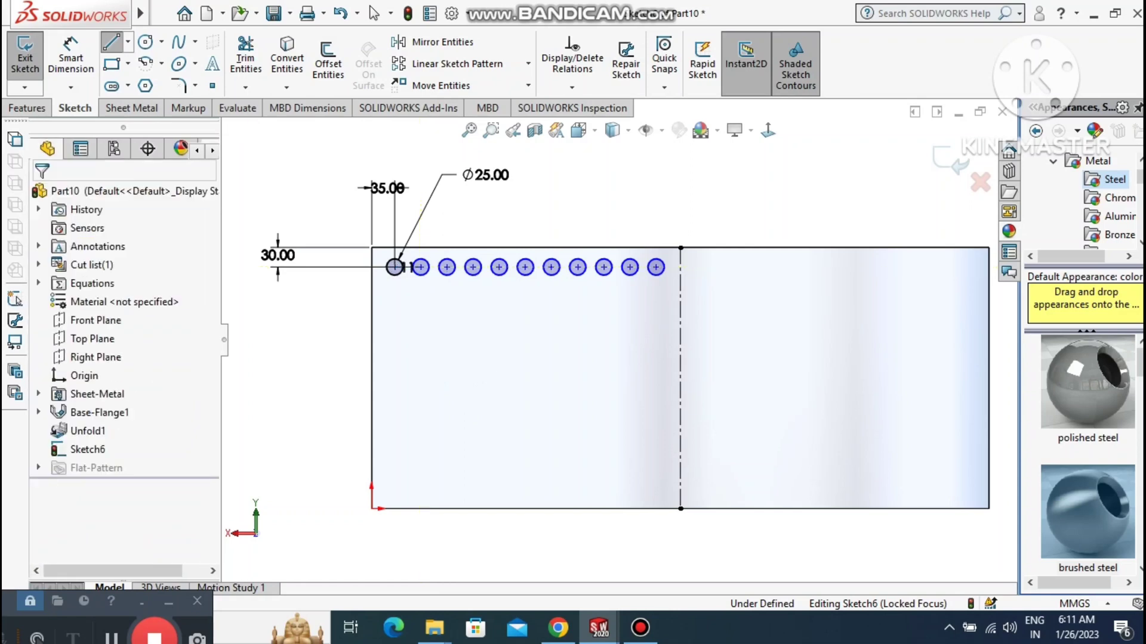
Draw a vertical centerline about 41 mm long downward from the midpoint between the first two circles of the row.
left_click(127, 42)
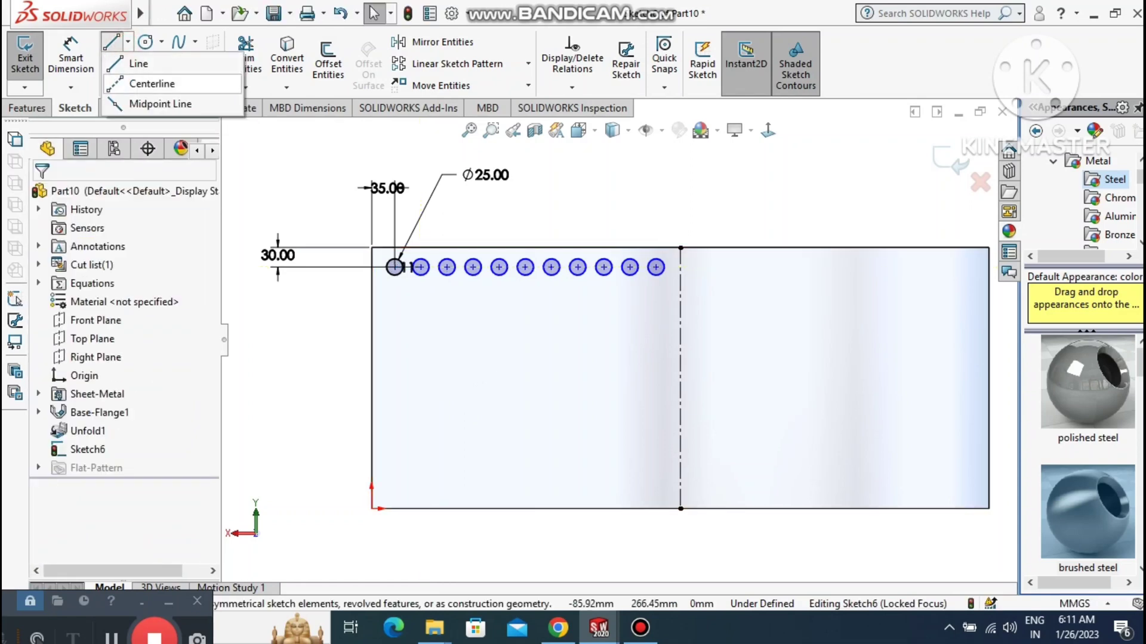
left_click(156, 83)
scroll(472, 346, "down", 1)
scroll(393, 315, "down", 1)
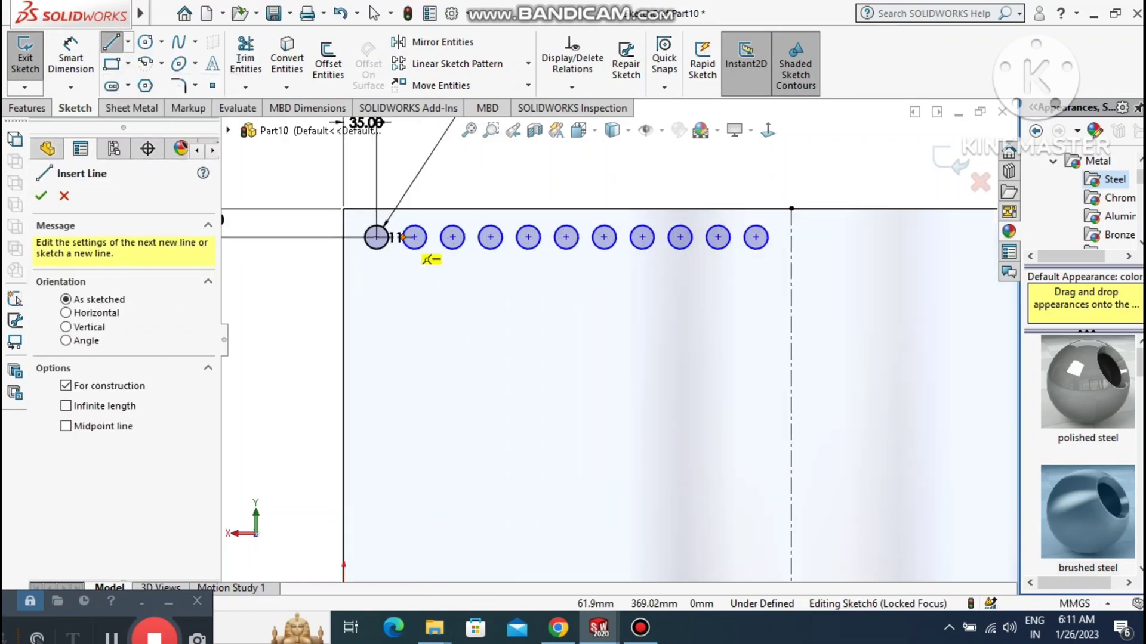
left_click(396, 237)
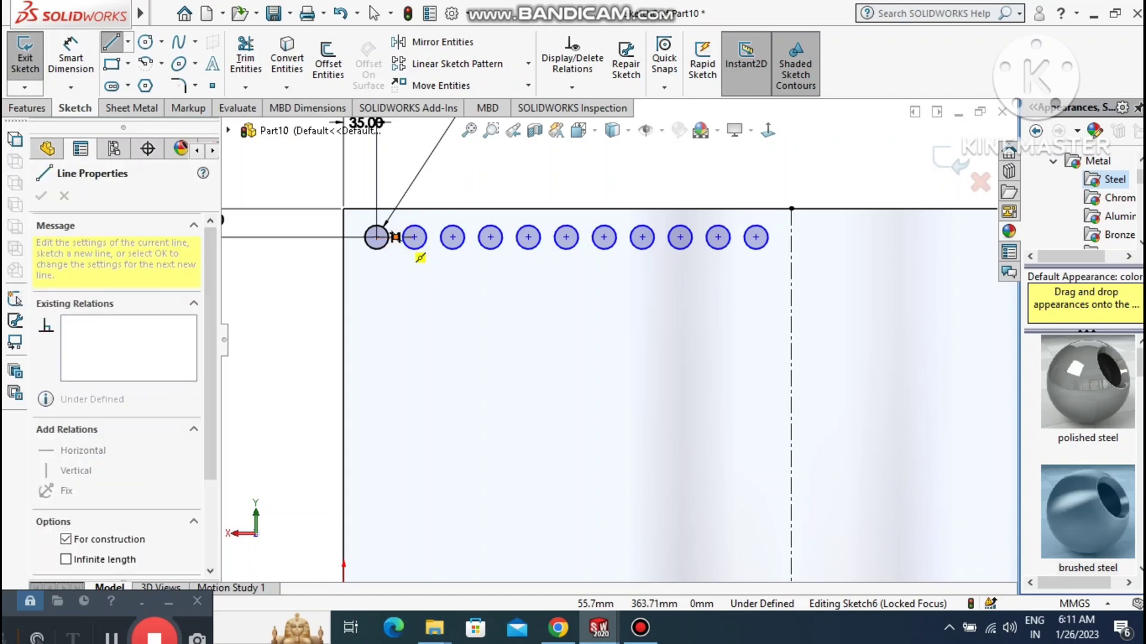
left_click(395, 276)
key("Escape")
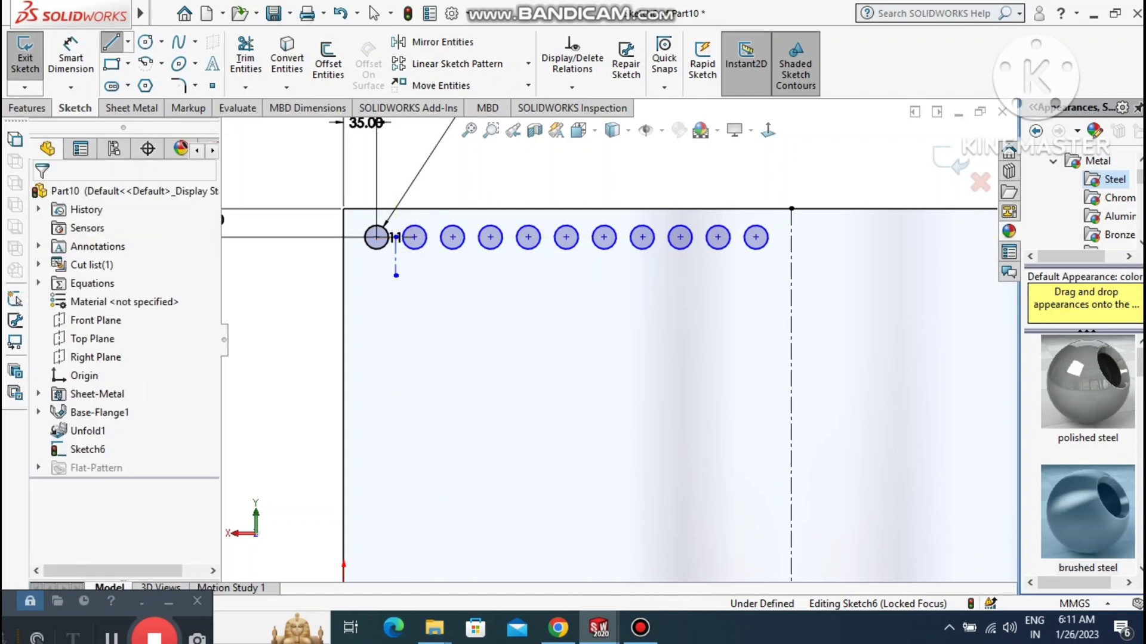
Dimension the vertical distance from the second circle's center to the short centerline's lower end as 35 mm.
left_click(71, 55)
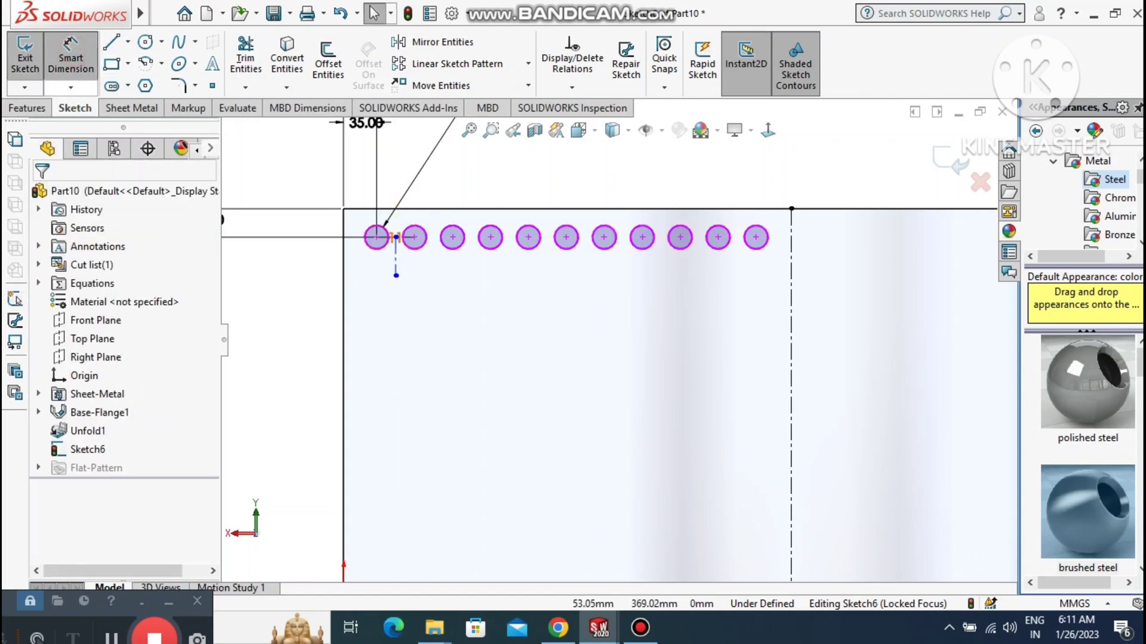
left_click(414, 238)
left_click(396, 275)
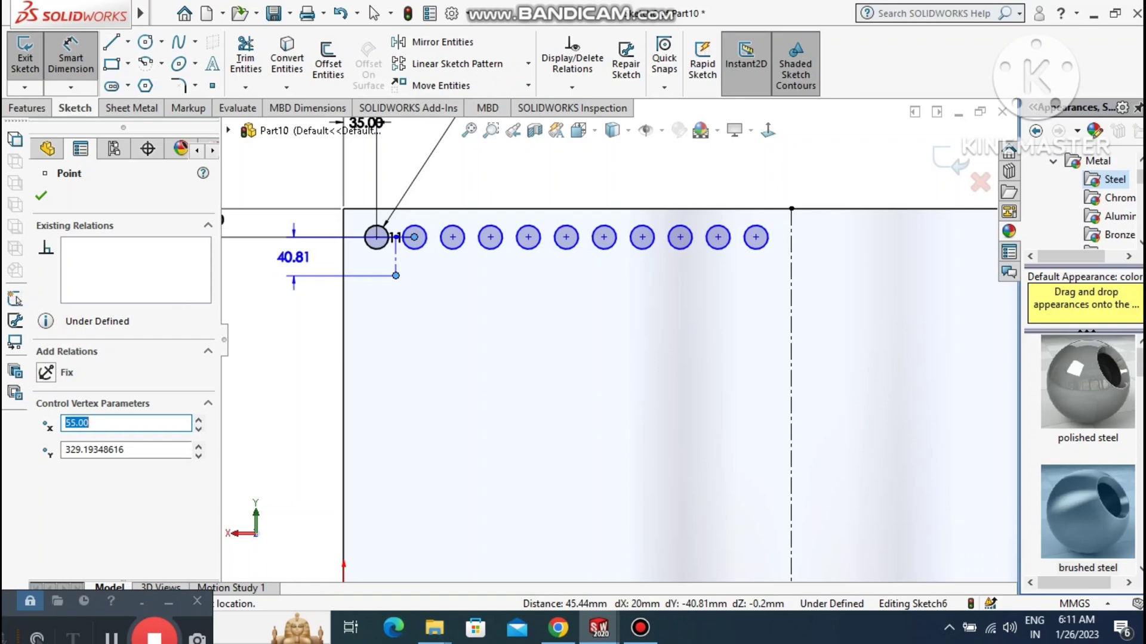
left_click(293, 258)
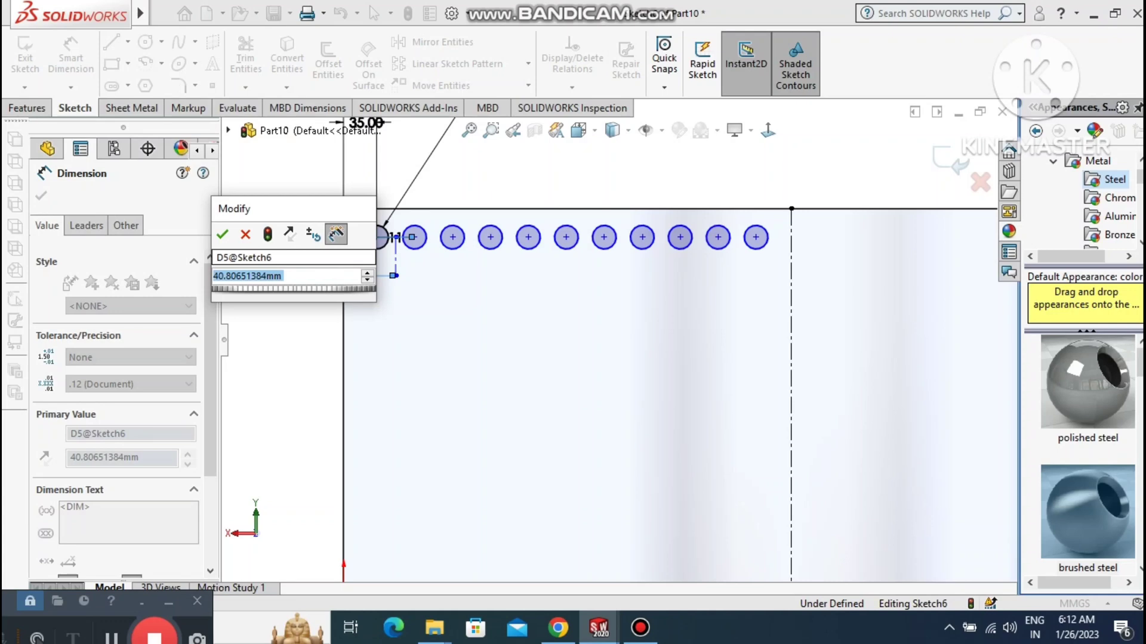
type("35")
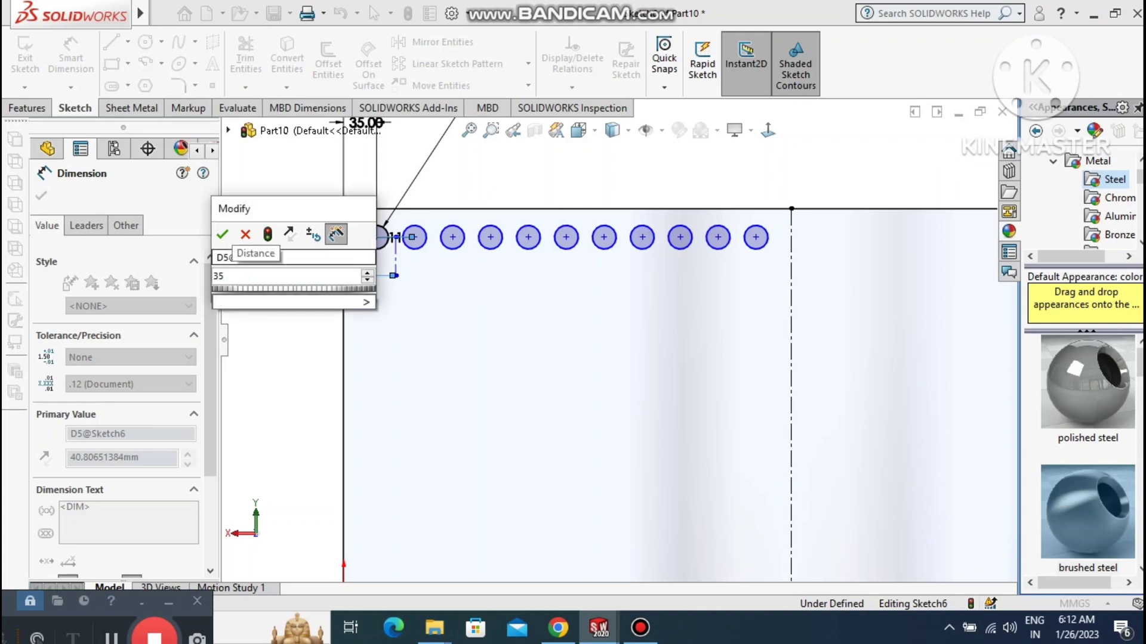
key("Return")
left_click(284, 331)
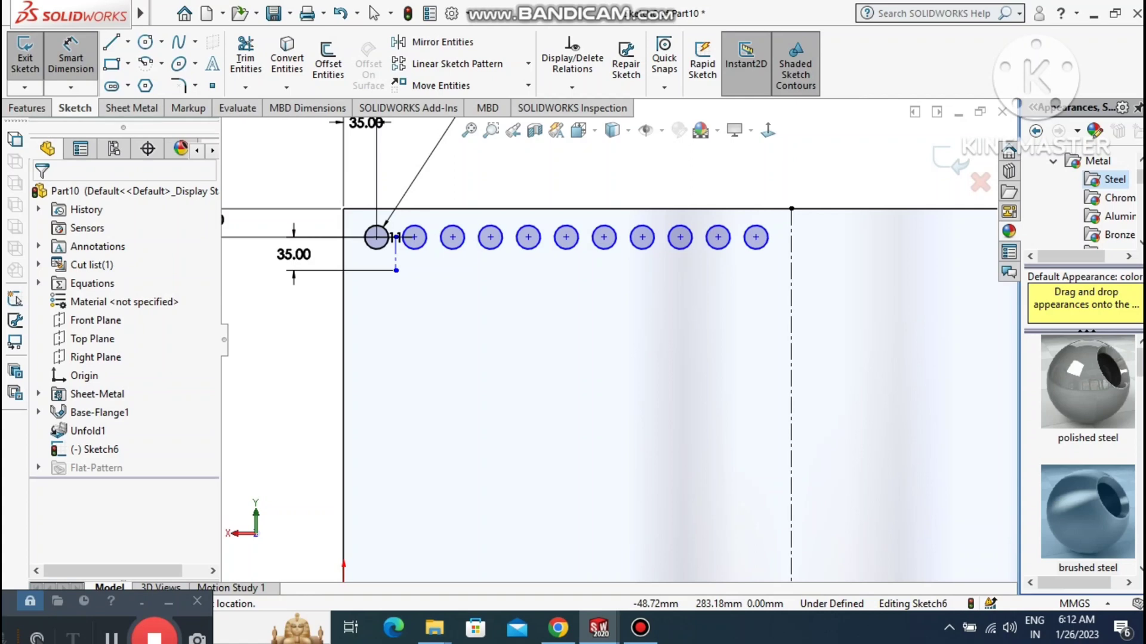
Set the vertical distance between the circle row and the short centerline's lower end to 30 mm.
left_click(286, 257)
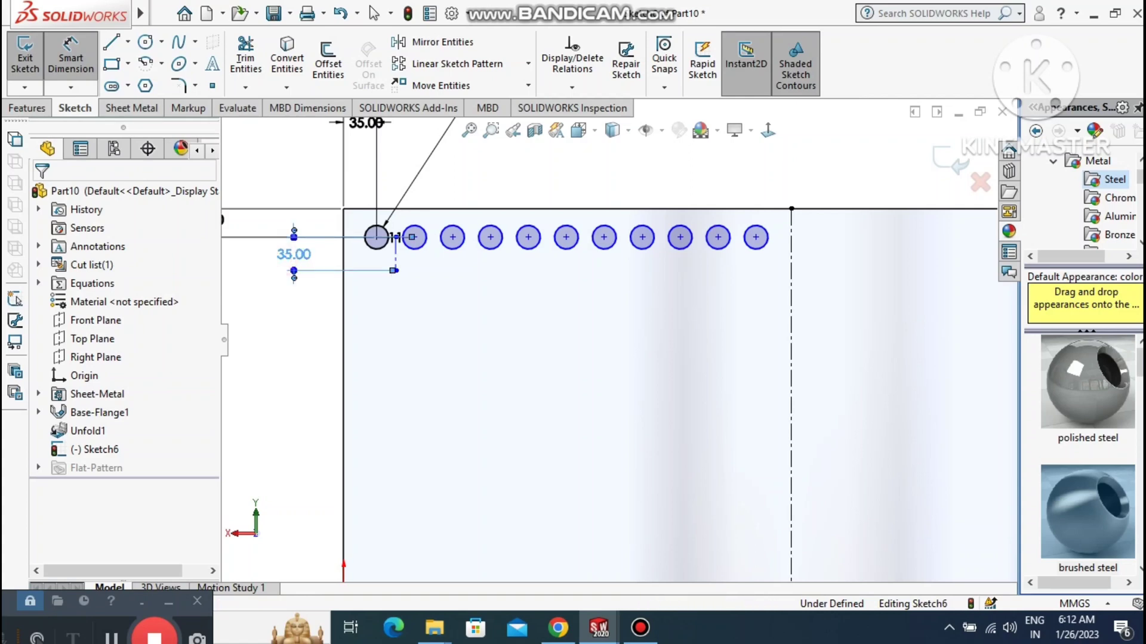
double_click(289, 255)
type("30")
key("Return")
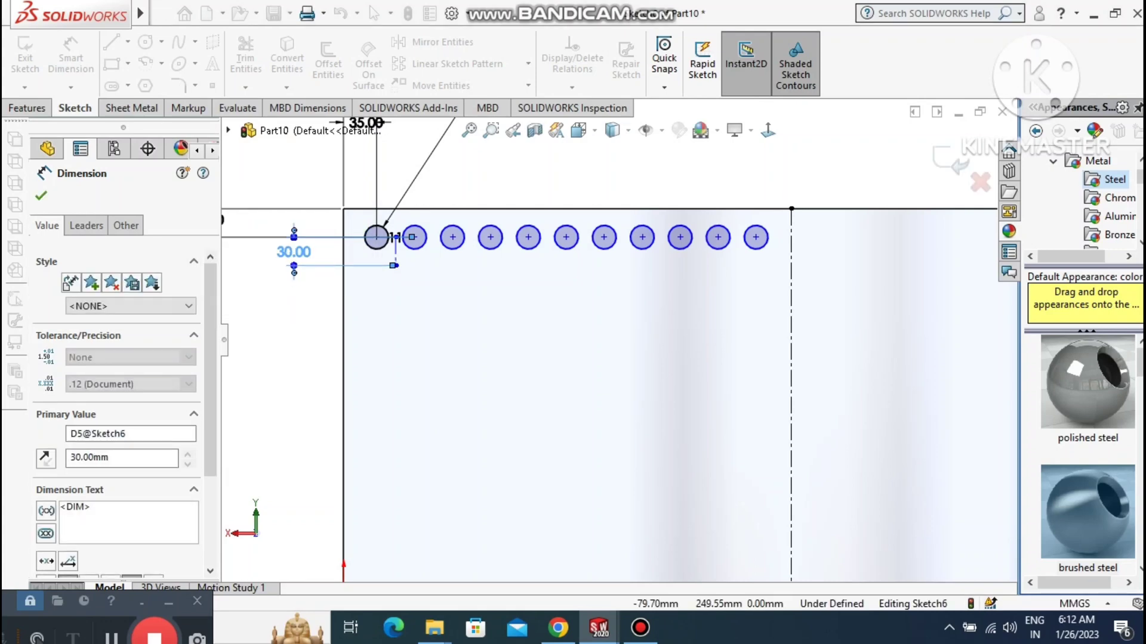
left_click(266, 351)
Sketch a circle centered on the short centerline's lower end, roughly the same size as the circles in the row above.
left_click(145, 42)
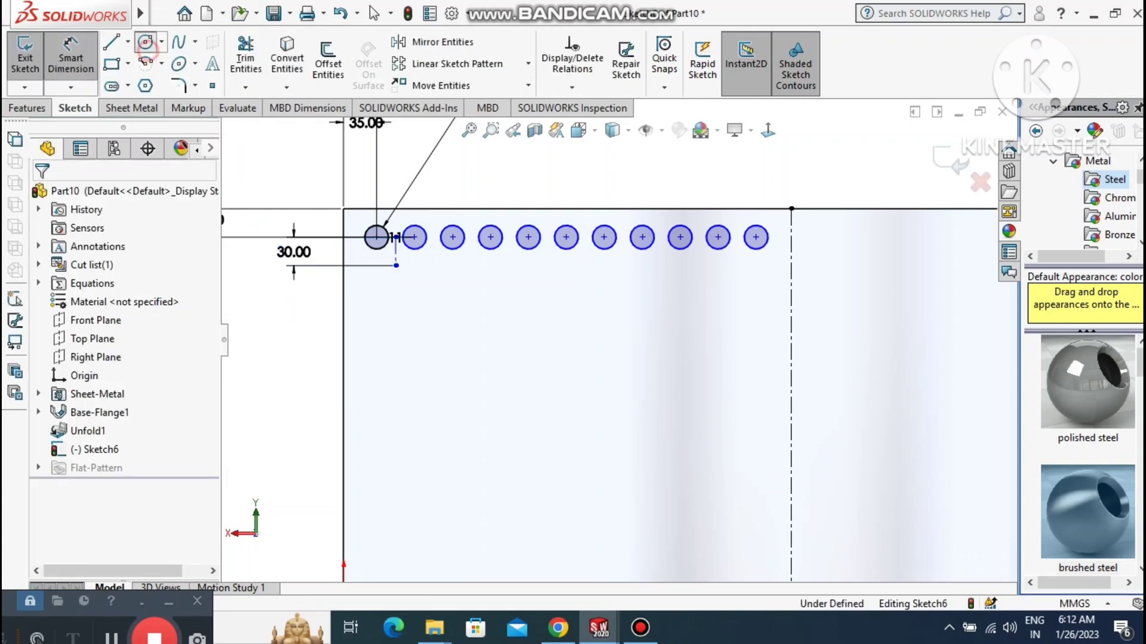
left_click(395, 266)
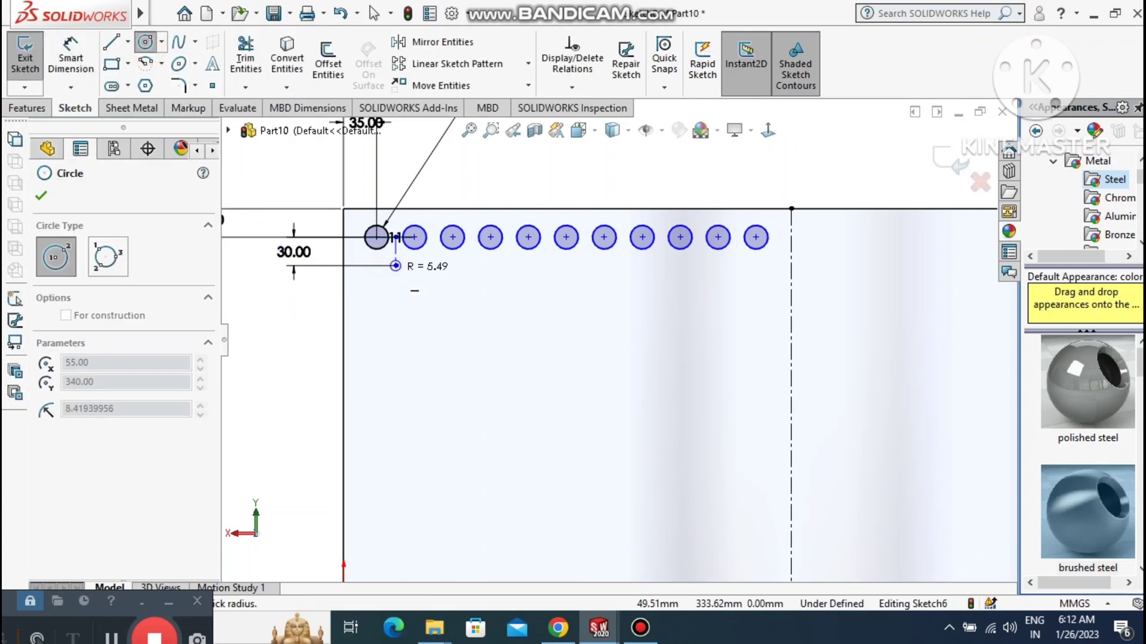
left_click(408, 266)
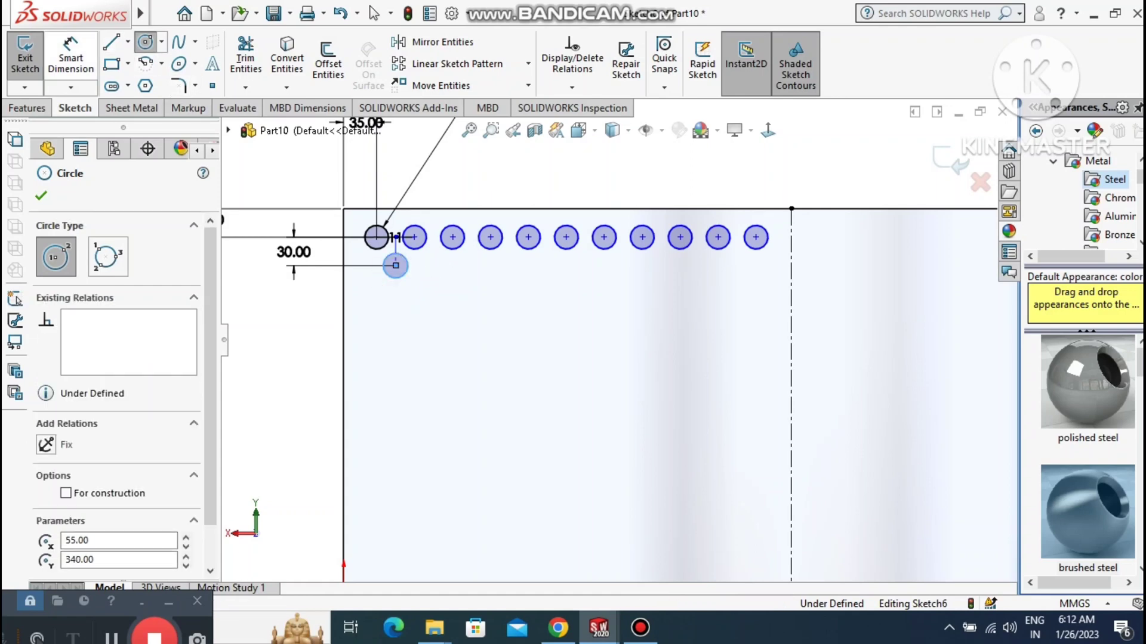
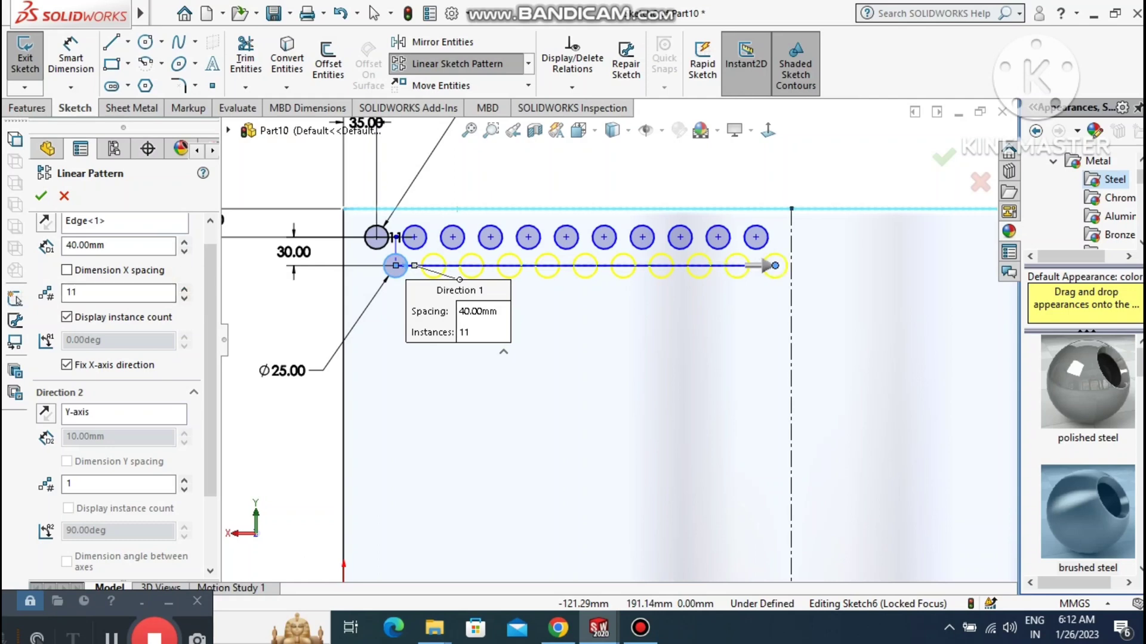
Accept the linear pattern of the second-row circle with 11 instances at 40 mm spacing along the sheet's upper edge.
left_click(41, 196)
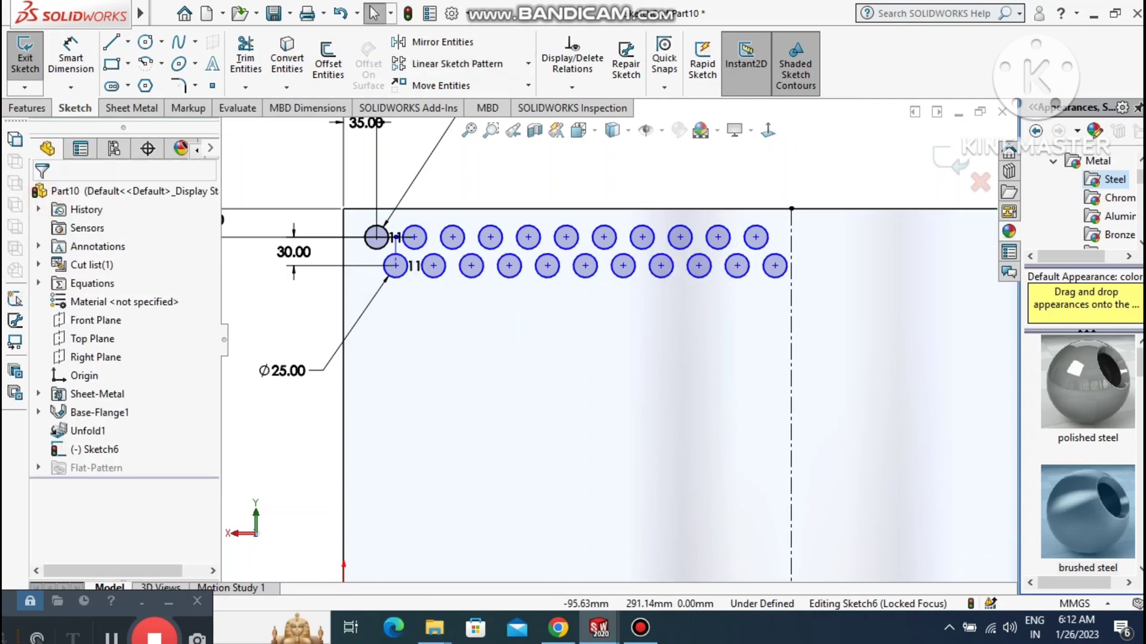
scroll(542, 172, "down", 1)
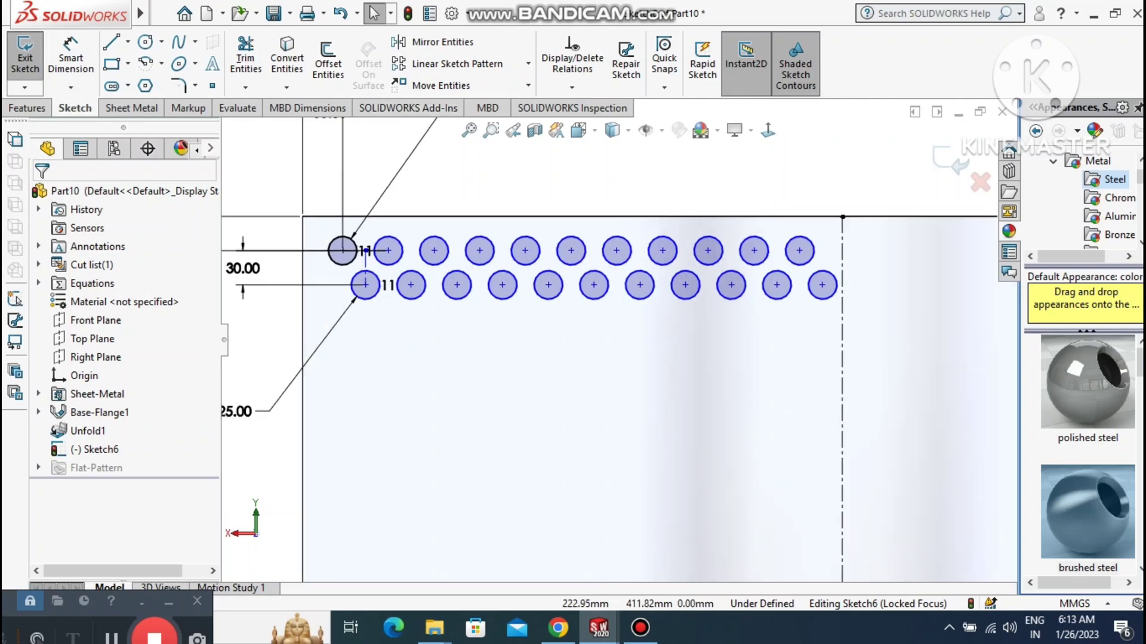
left_click(475, 132)
left_click(470, 130)
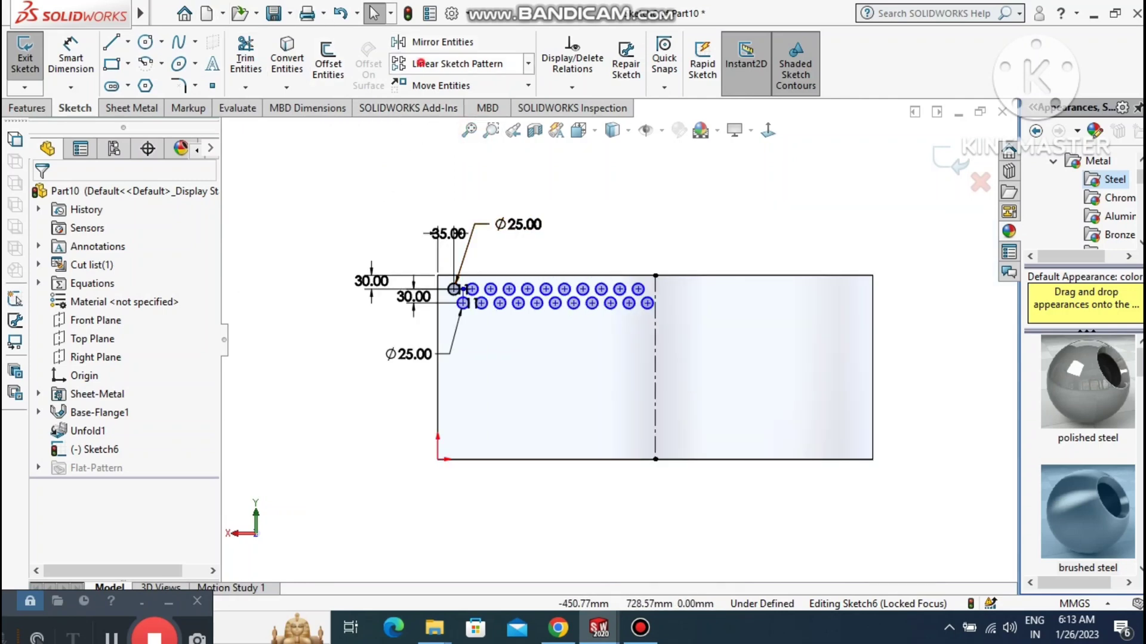
left_click(457, 63)
scroll(519, 311, "down", 3)
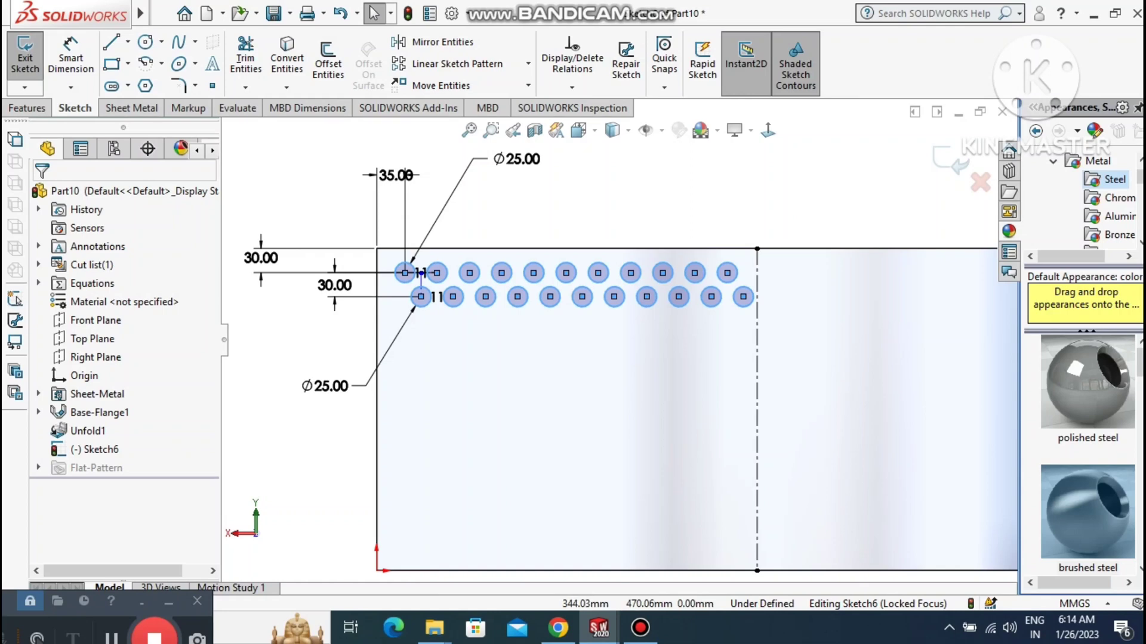
left_click(663, 192)
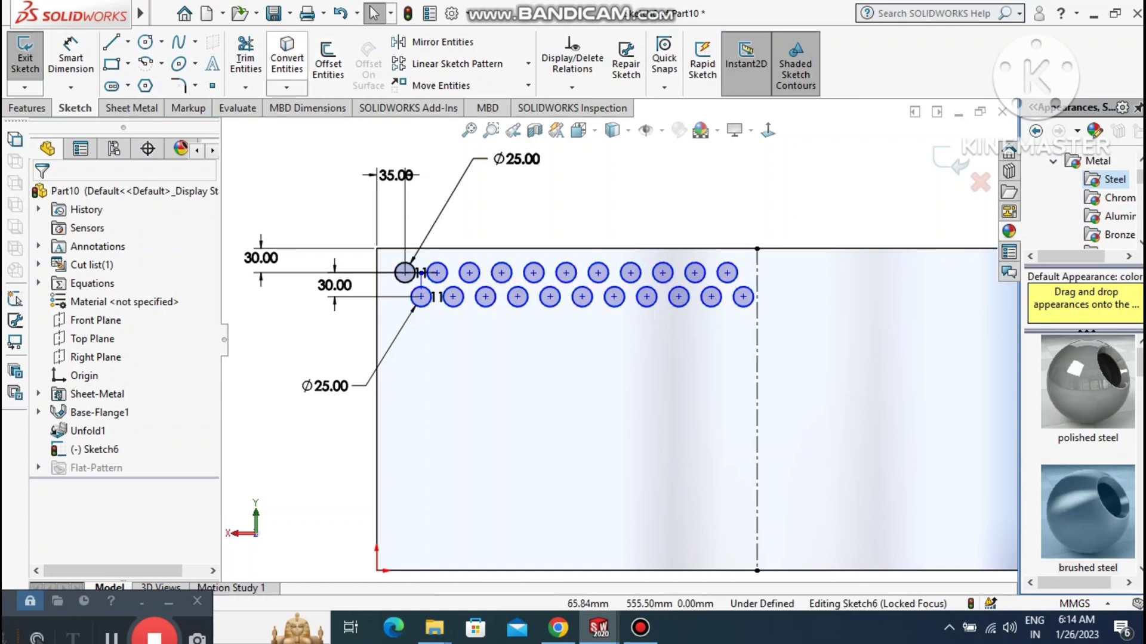
Start a linear sketch pattern and include all 11 circles of the upper row as entities to pattern.
left_click(448, 63)
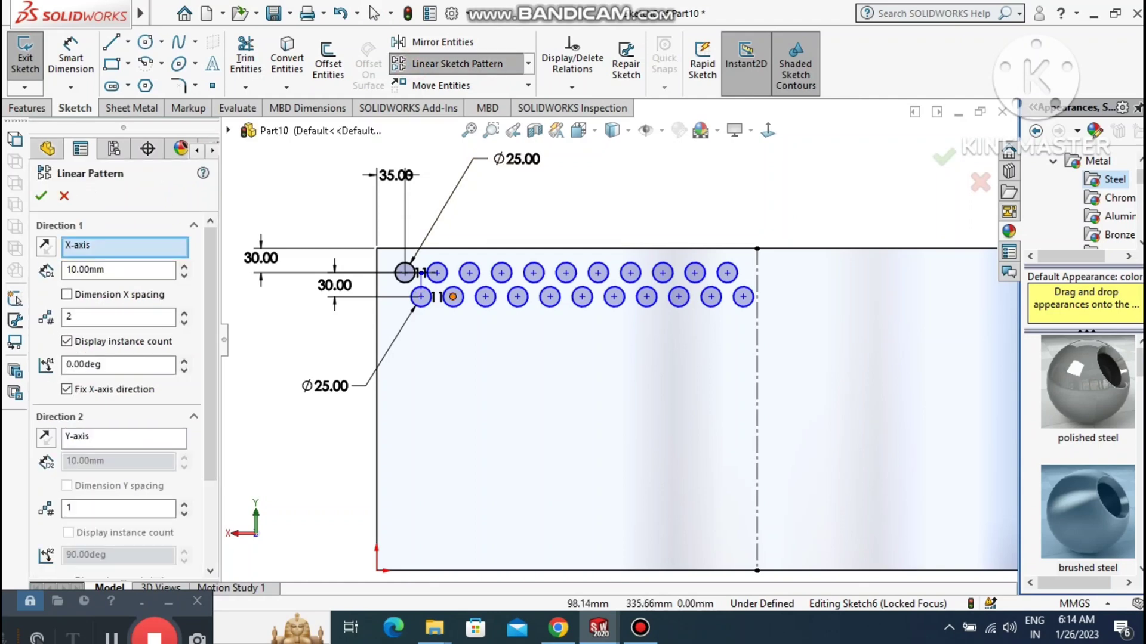
left_click(406, 273)
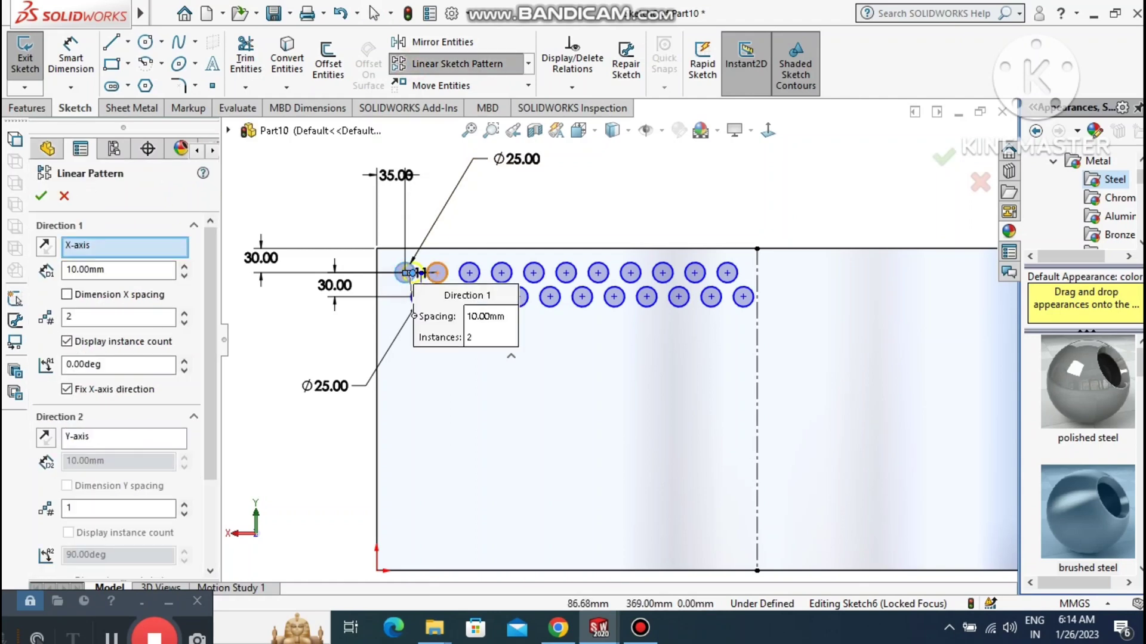
left_click(437, 272)
left_click(470, 273)
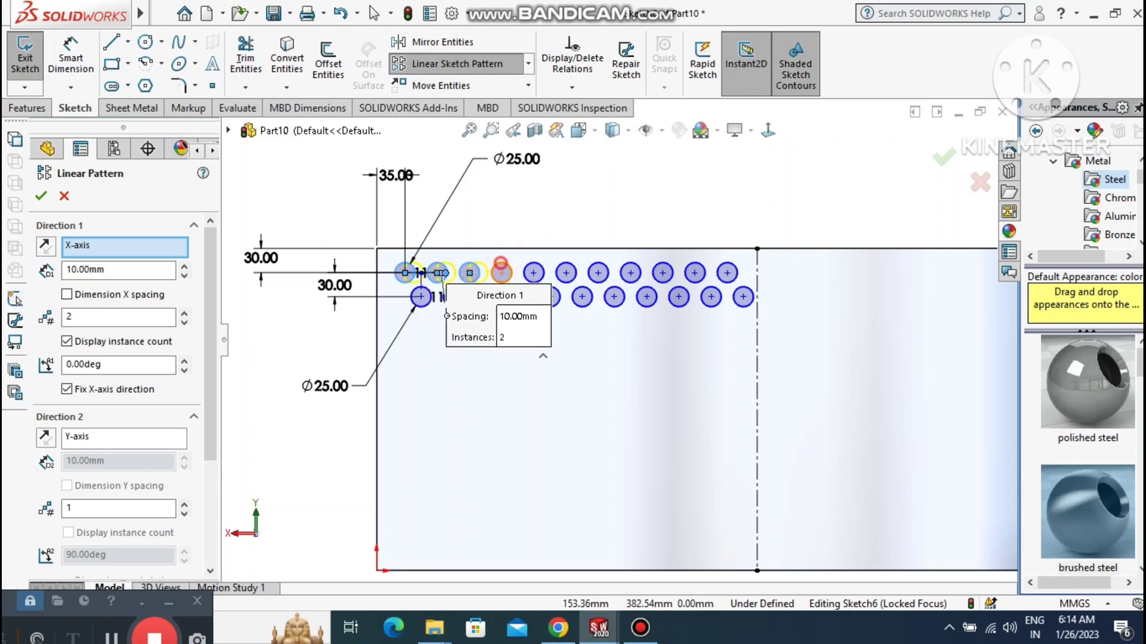
left_click(501, 273)
left_click(533, 273)
left_click(566, 273)
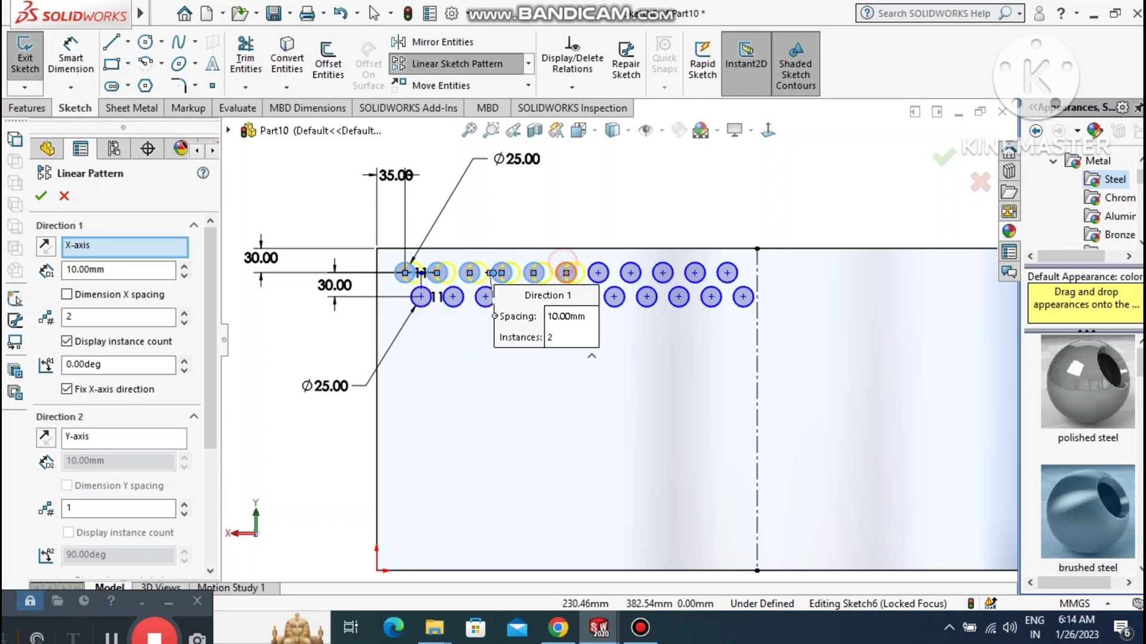
left_click(598, 273)
left_click(630, 273)
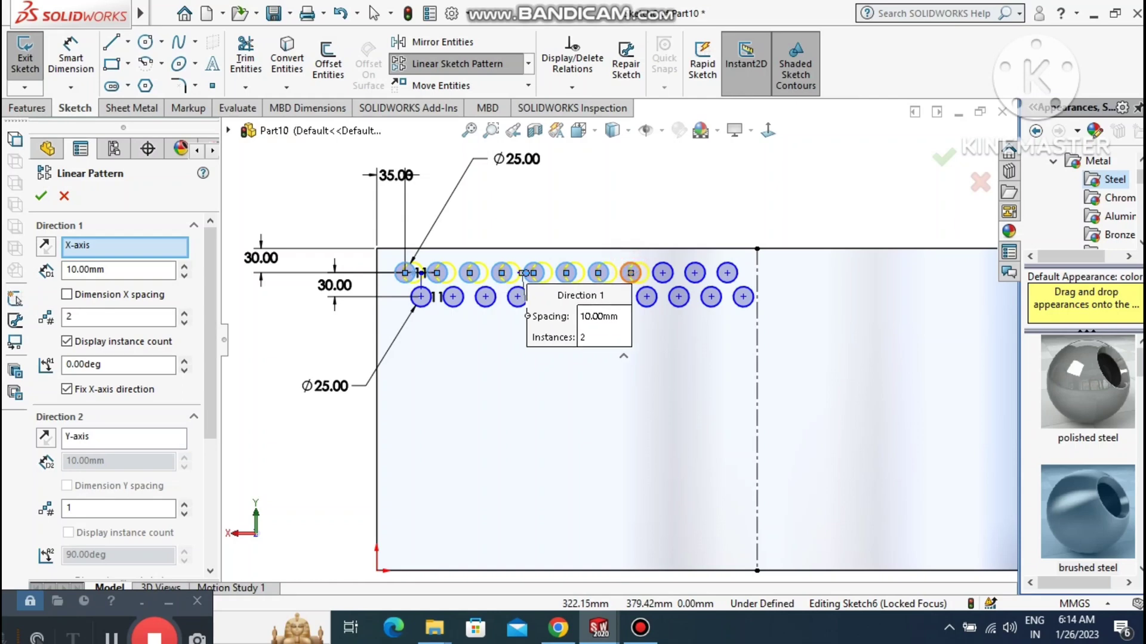
left_click(662, 273)
left_click(694, 273)
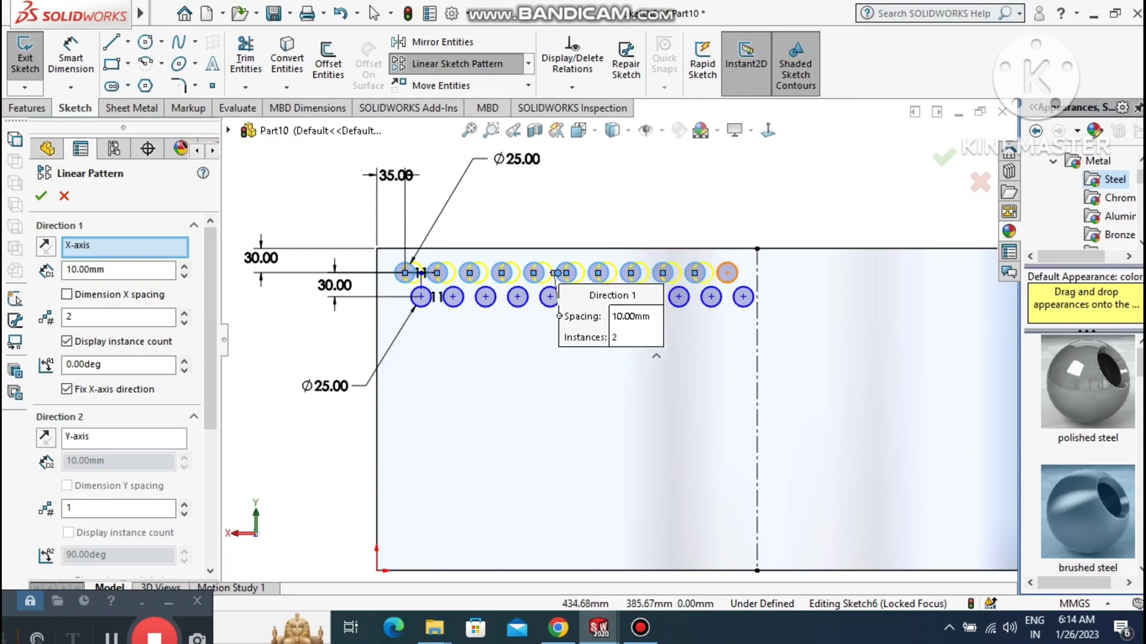
left_click(725, 263)
Add all 11 circles of the second row to the entities of the linear sketch pattern.
left_click(743, 296)
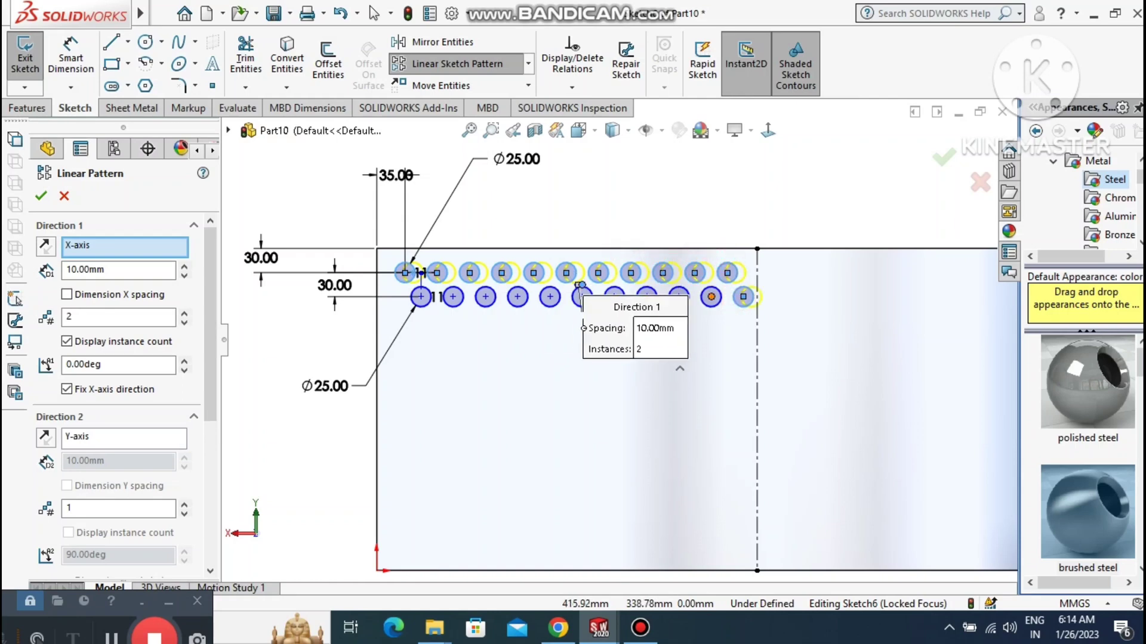
left_click(711, 297)
left_click(680, 295)
left_click(646, 296)
left_click(614, 297)
left_click(572, 297)
left_click(549, 296)
left_click(518, 297)
left_click(485, 297)
left_click(453, 297)
left_click(420, 296)
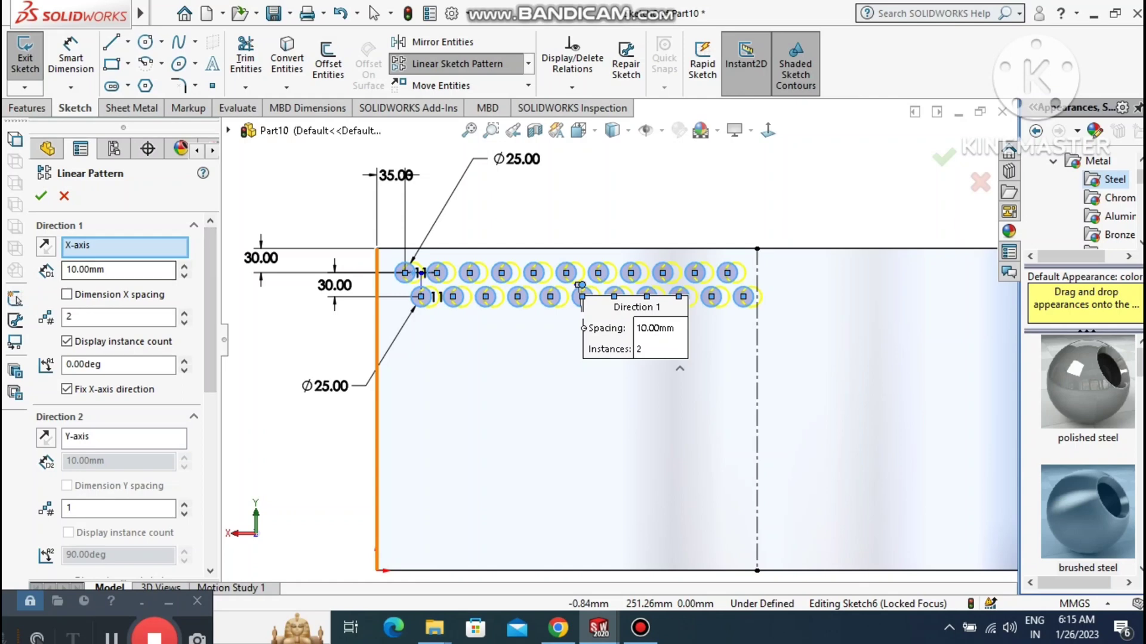
Set the pattern's spacing to 60 mm and its angle to 90 degrees, reversed so the copies run downward.
left_click(185, 265)
left_click(185, 265)
left_click(184, 265)
left_click(184, 266)
left_click(185, 265)
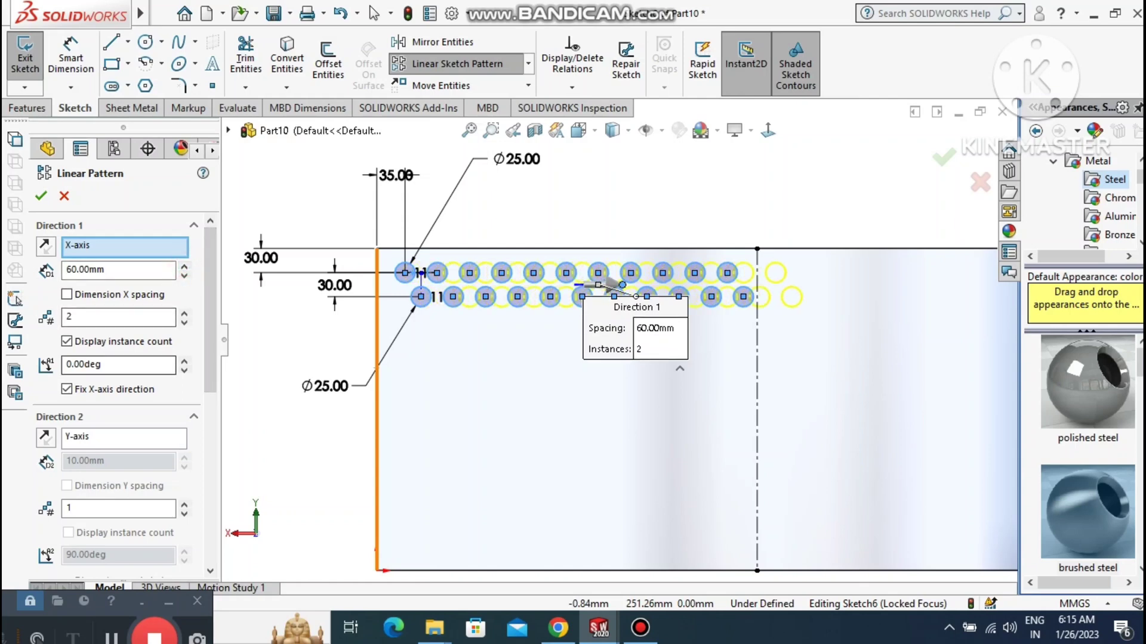
double_click(155, 369)
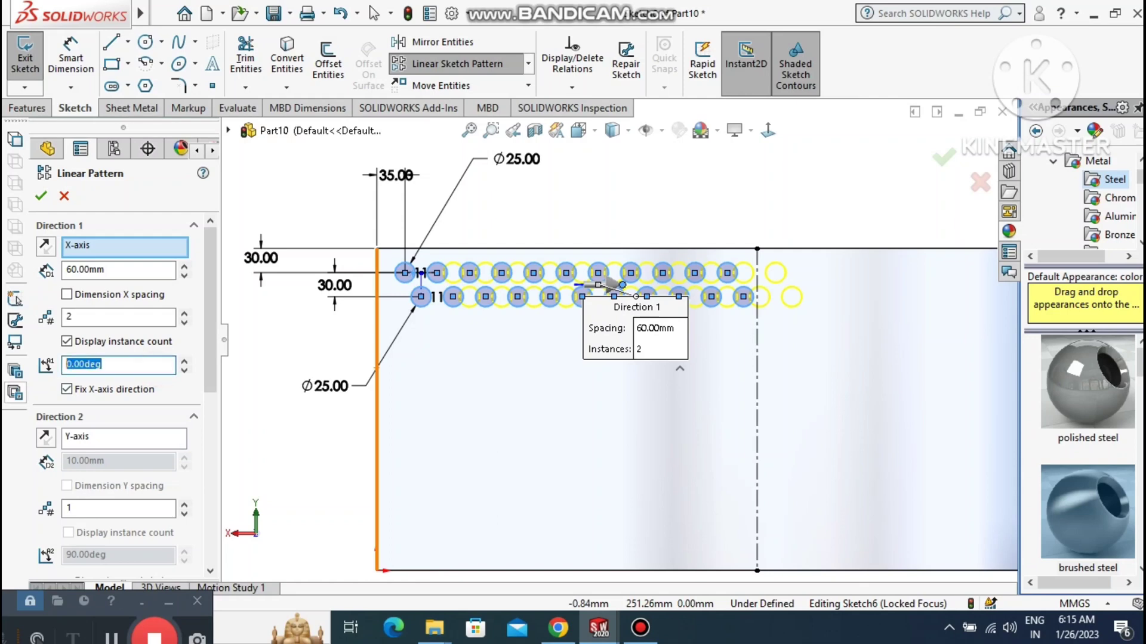
type("90")
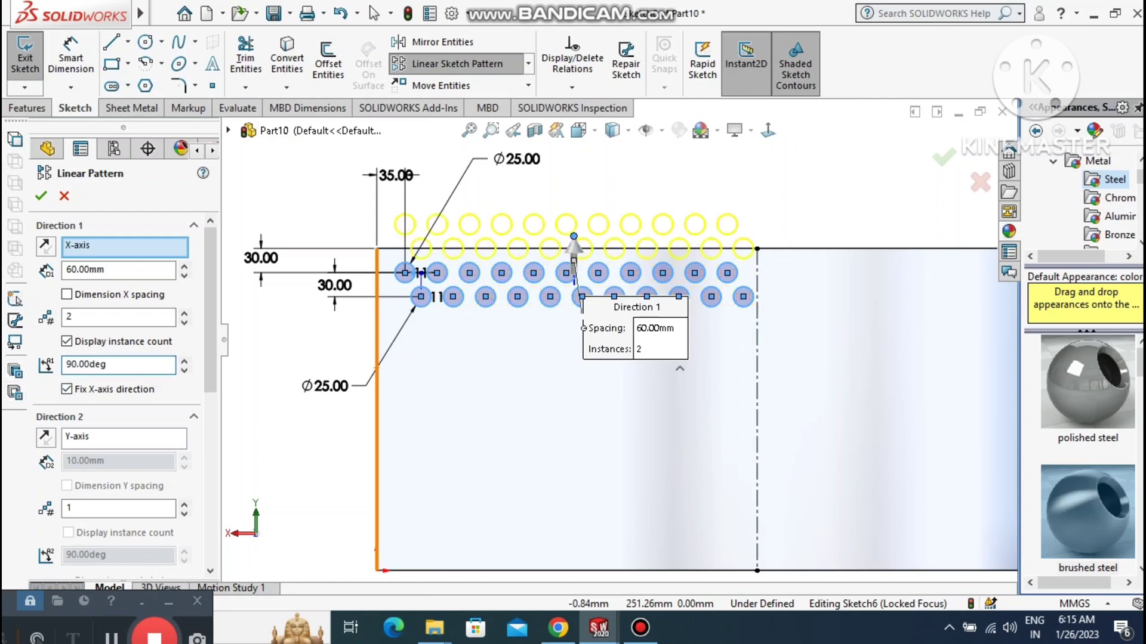
left_click(45, 245)
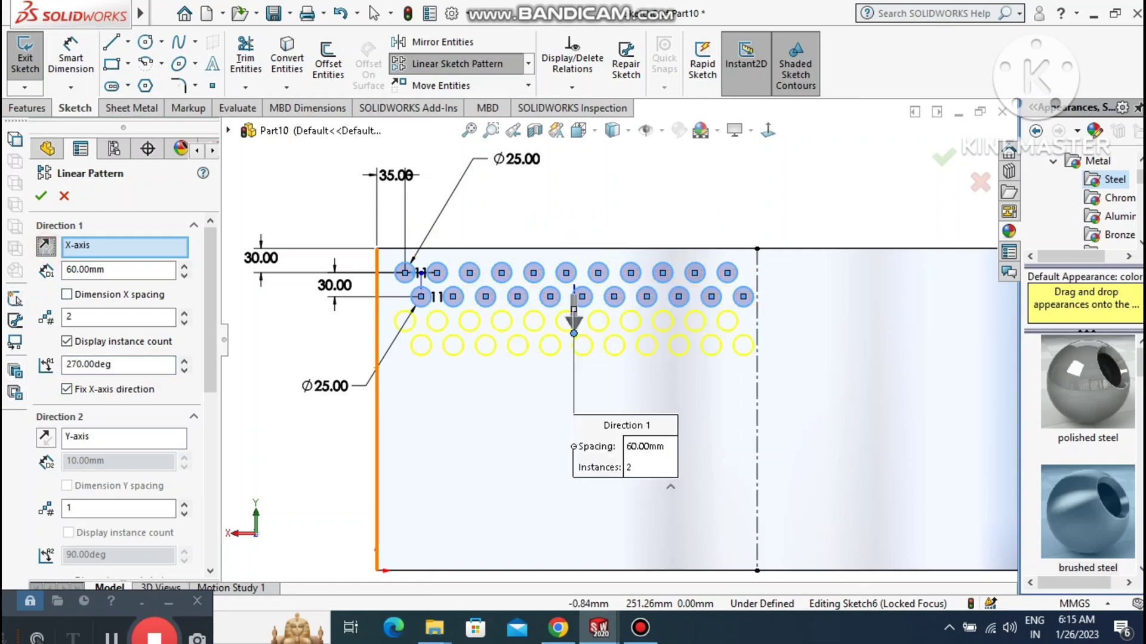
Set the pattern to 6 instances and create the downward copies of the two circle rows.
left_click(185, 313)
left_click(184, 314)
left_click(184, 313)
left_click(185, 313)
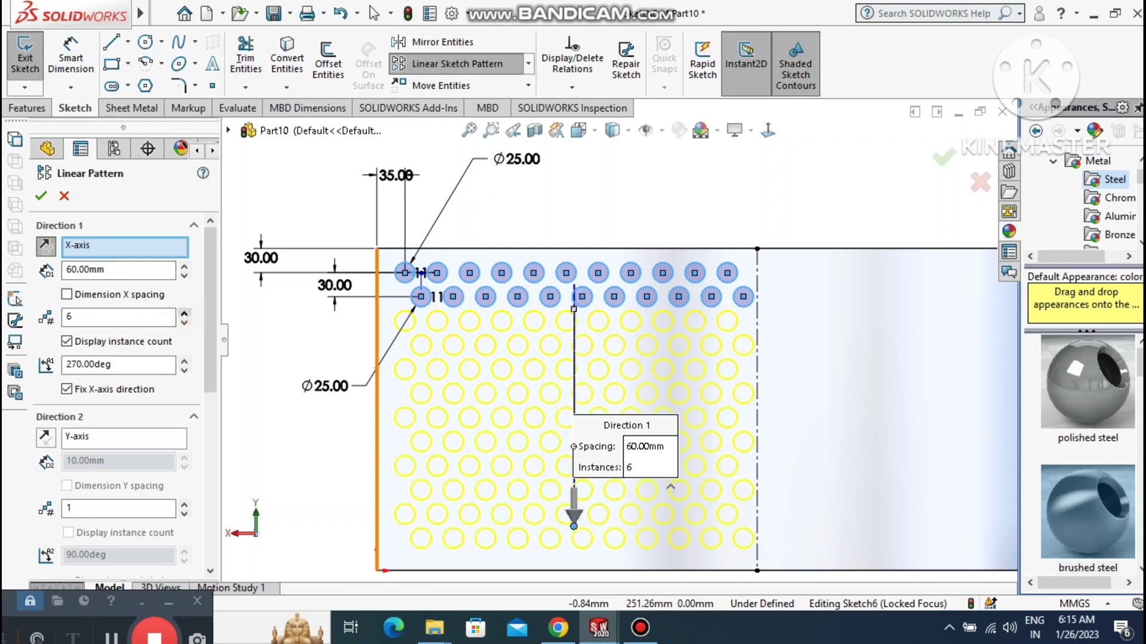
mouse_move(209, 316)
left_mouse_down()
mouse_move(210, 487)
mouse_move(210, 319)
left_mouse_up()
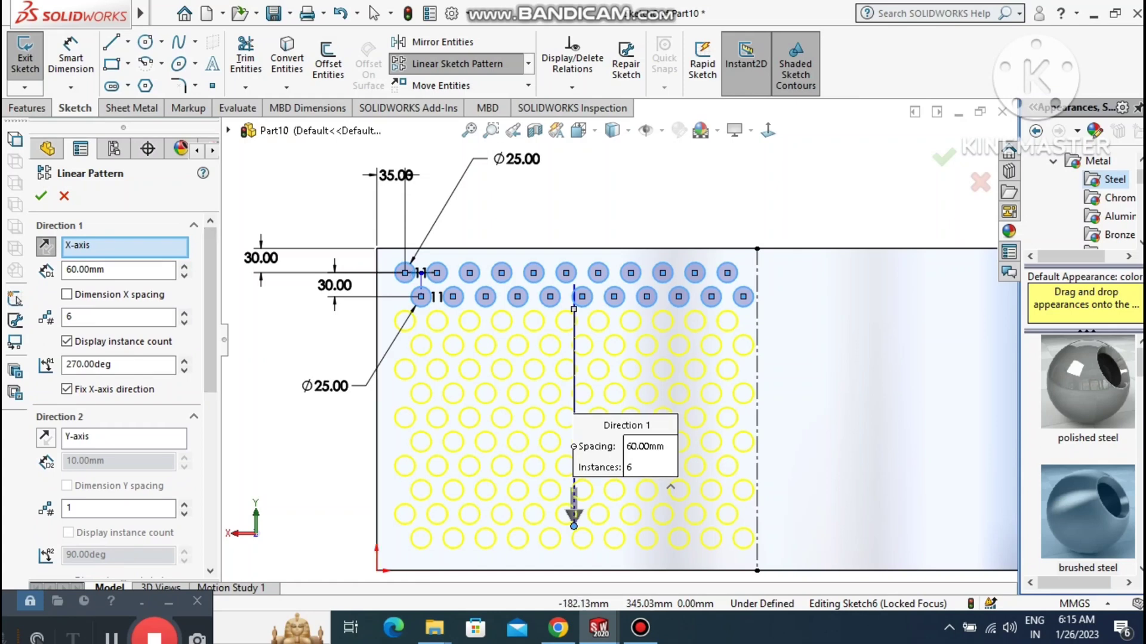
left_click(40, 196)
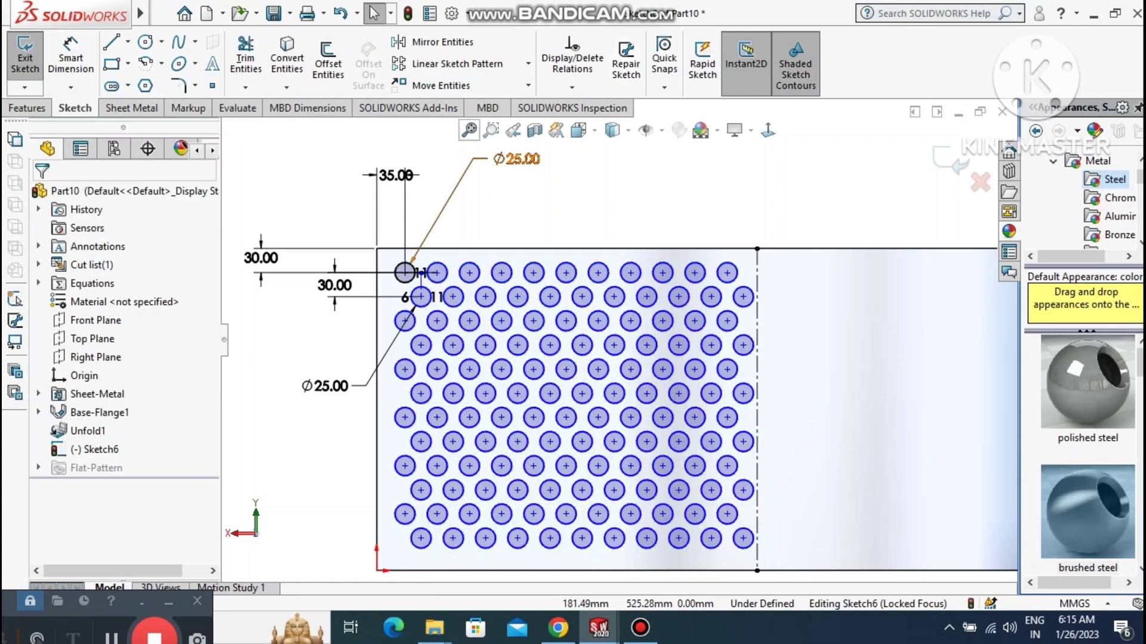
Mirror all the patterned circles about the sheet's vertical centerline, keeping the originals.
left_click(470, 130)
scroll(686, 384, "up", 2)
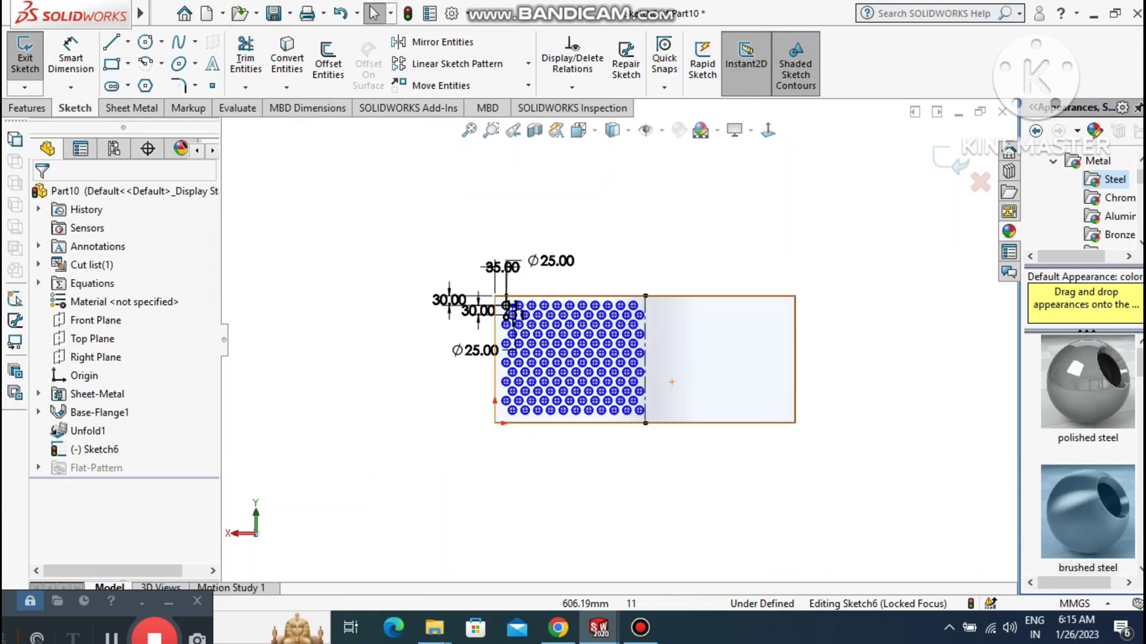
scroll(710, 498, "down", 2)
scroll(427, 160, "up", 1)
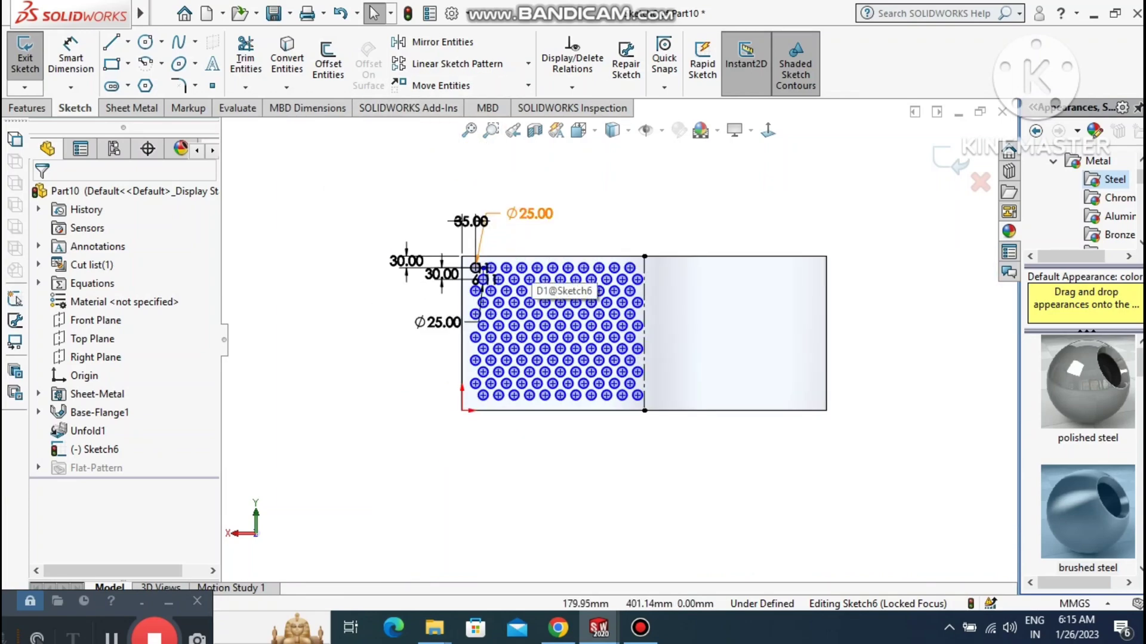
scroll(620, 306, "down", 3)
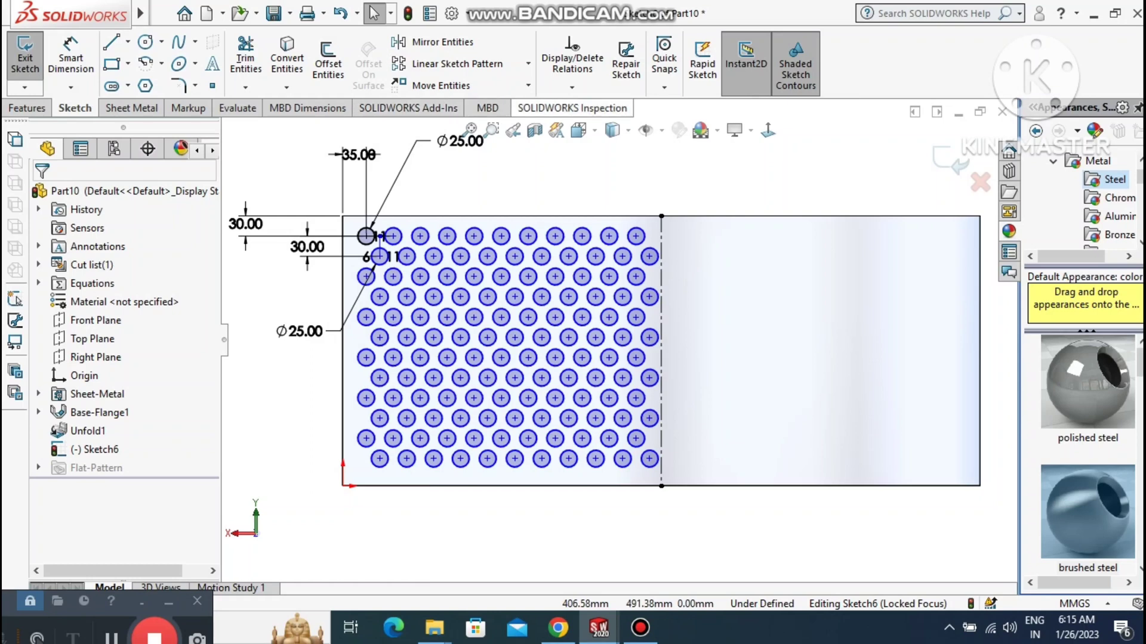
left_click(441, 41)
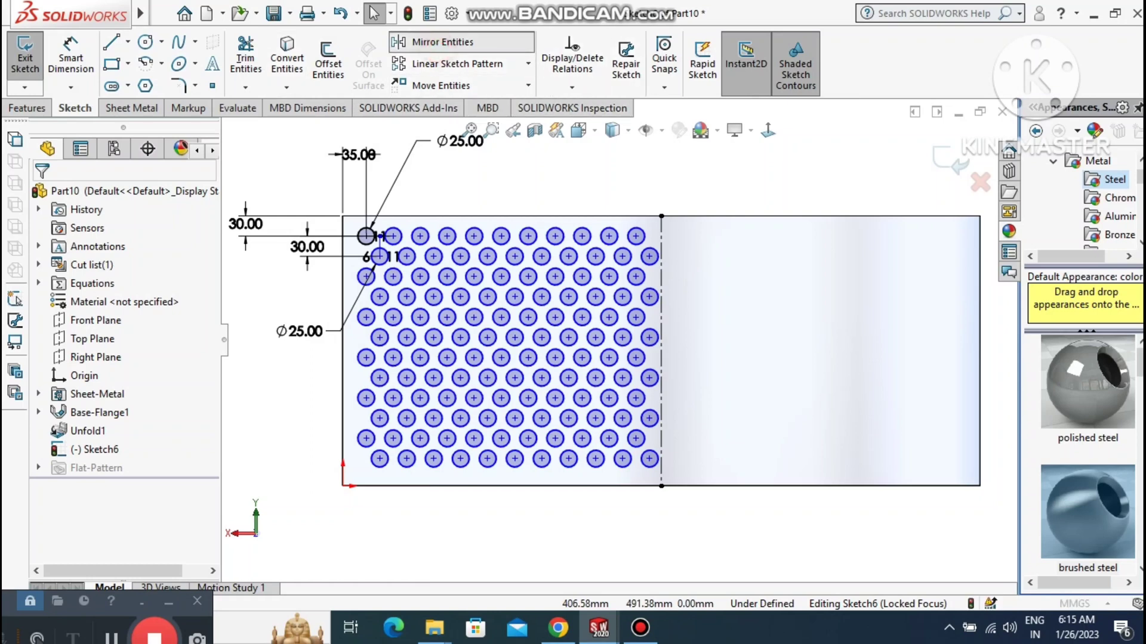
left_click_drag(303, 189, 662, 514)
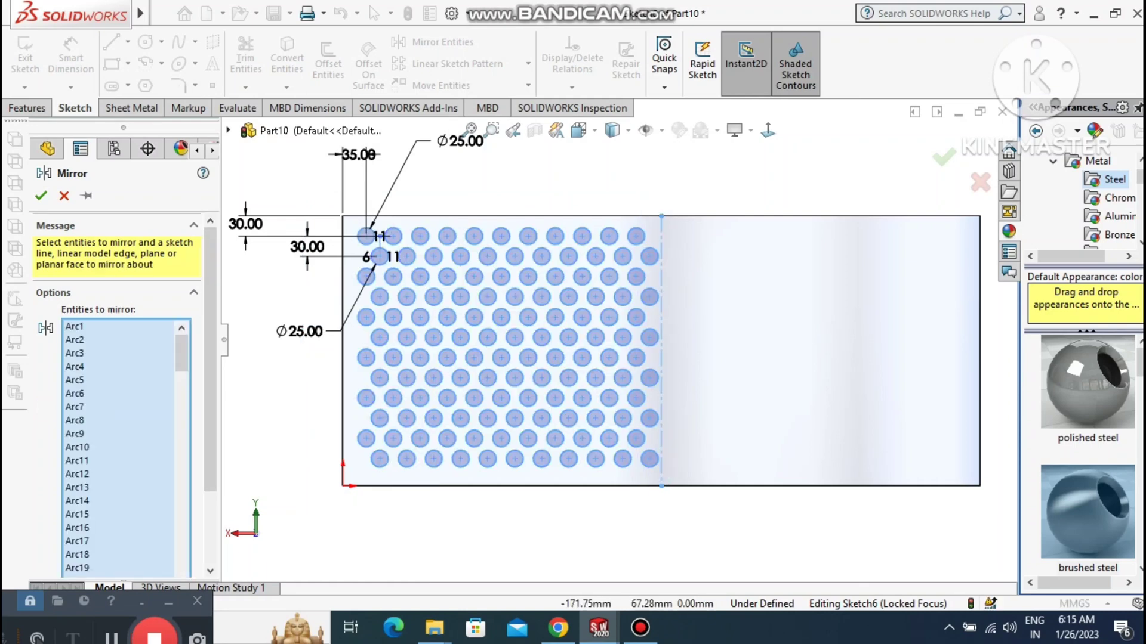
scroll(222, 349, "down", 3)
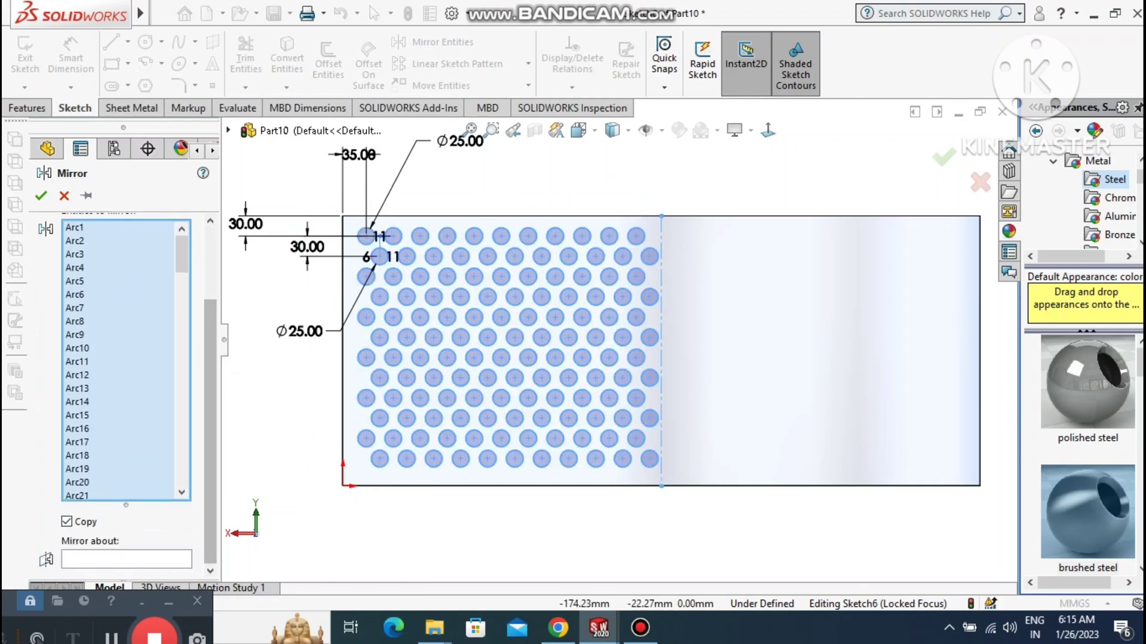
left_click(167, 559)
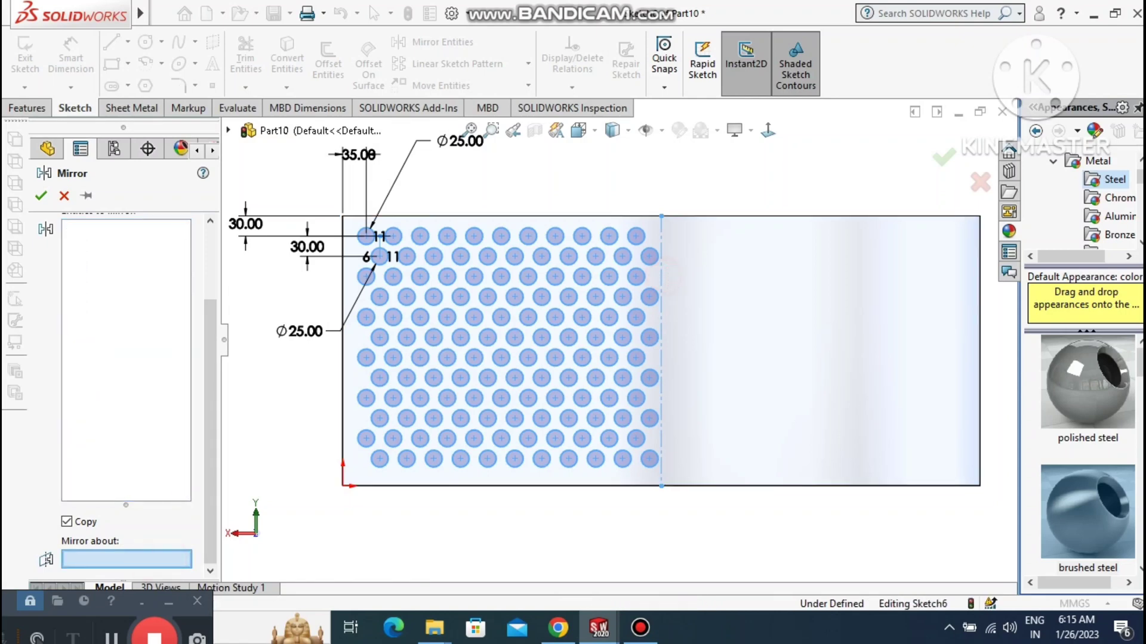
left_click(662, 276)
left_click(41, 195)
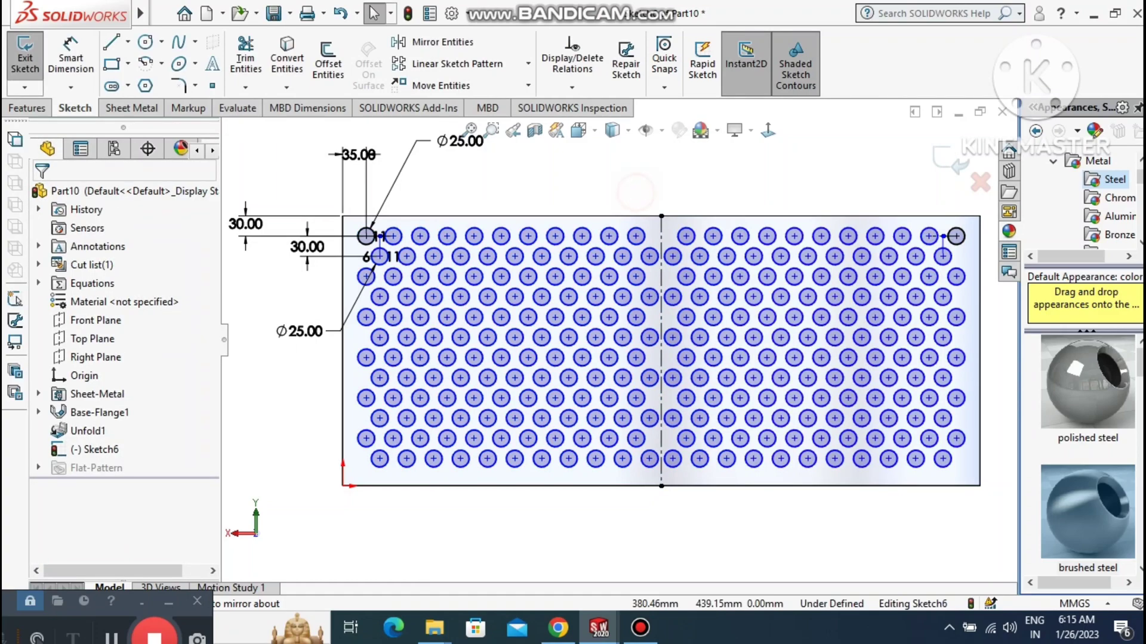
Extrude-cut the circles through the sheet from the sketch plane as a blind cut linked to the sheet thickness.
left_click(28, 108)
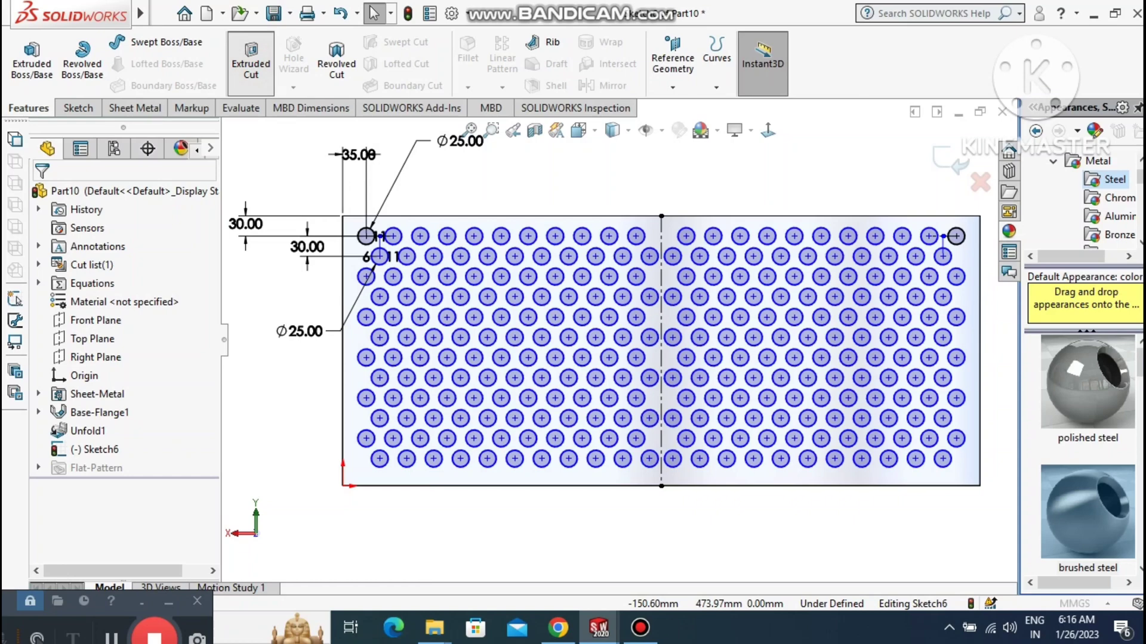
left_click(251, 62)
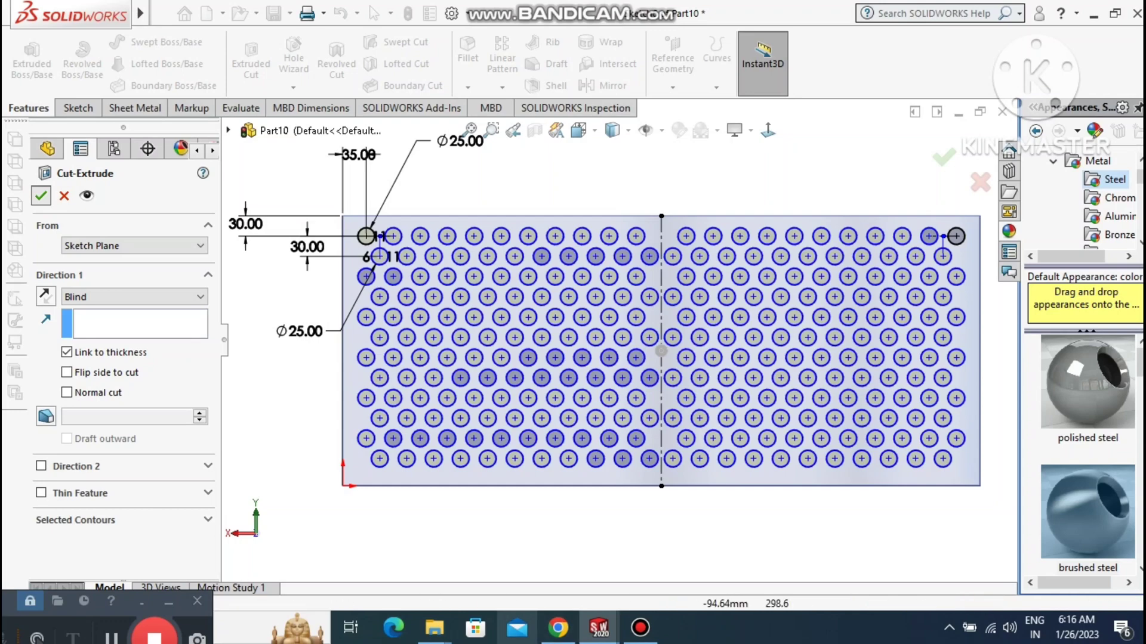
left_click(40, 196)
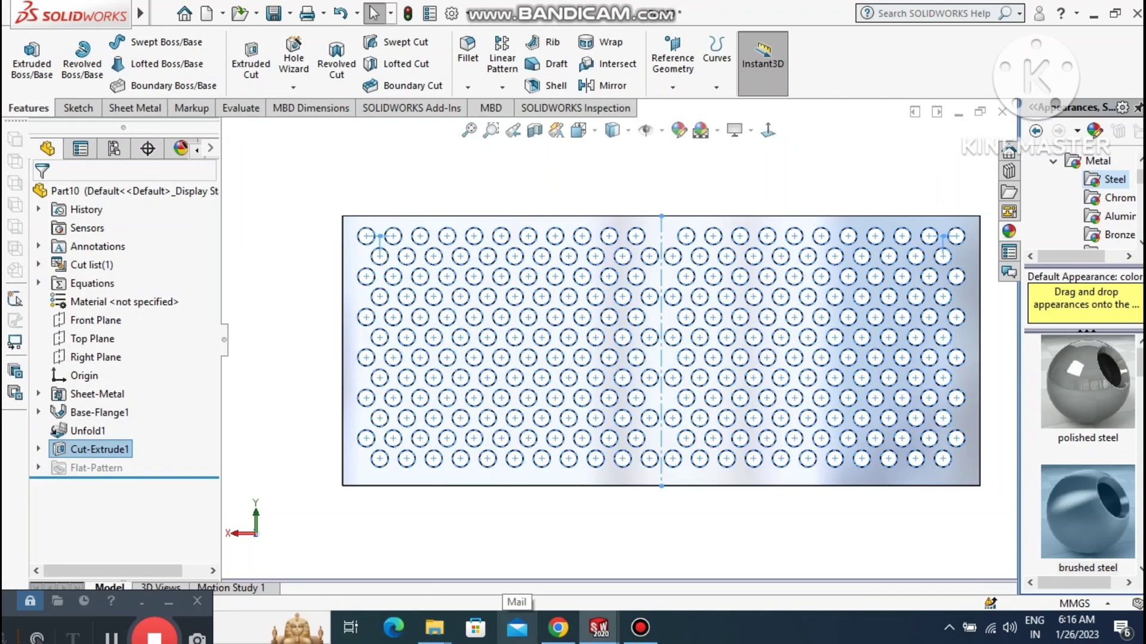
left_click(588, 181)
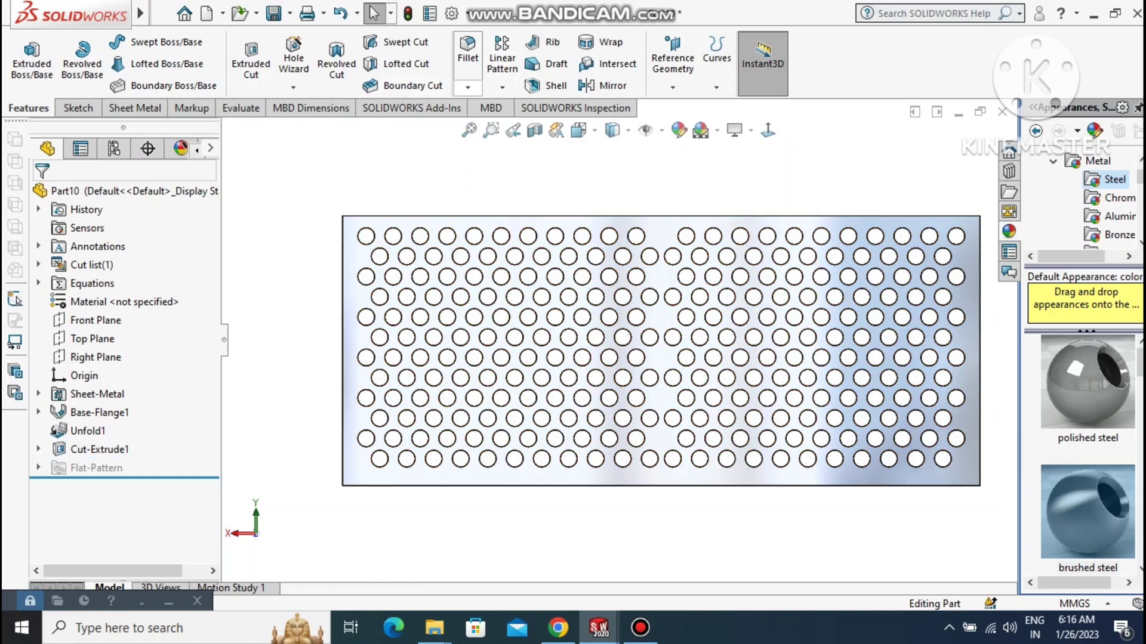
Fold the perforated sheet back into a cylinder, collecting all bends and keeping the preselected vertical end edge fixed.
left_click(468, 87)
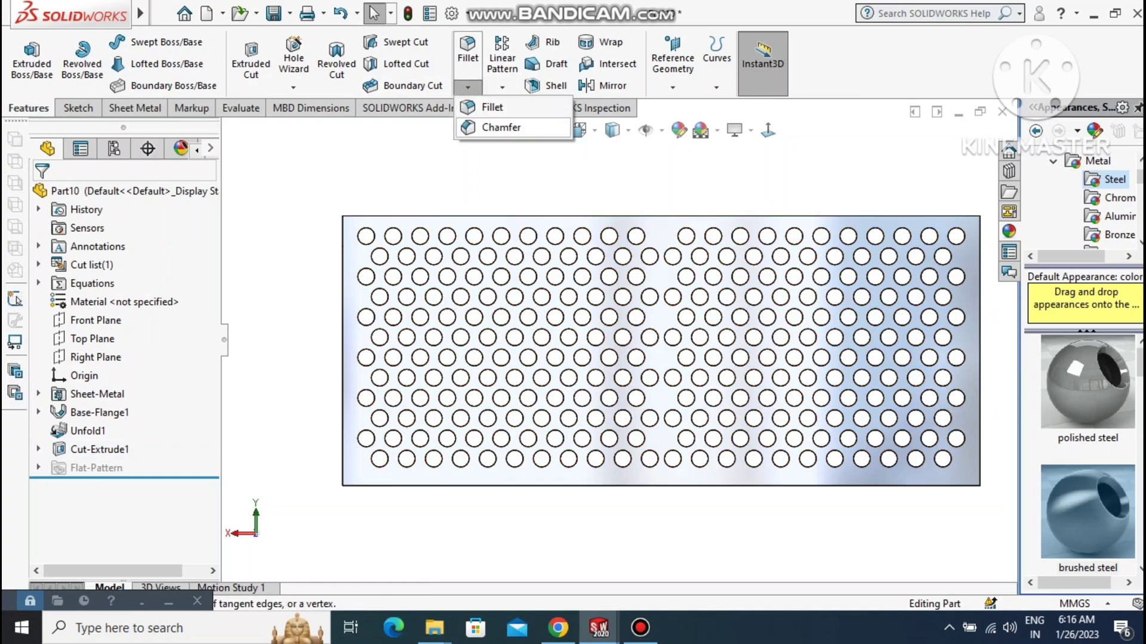
left_click(501, 88)
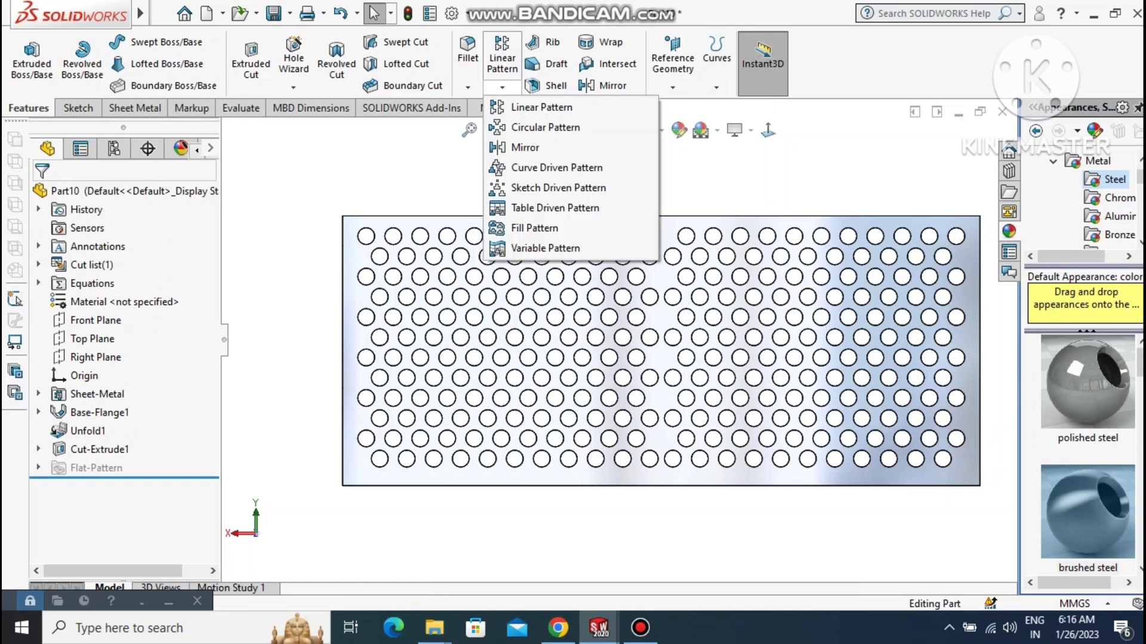
left_click(134, 108)
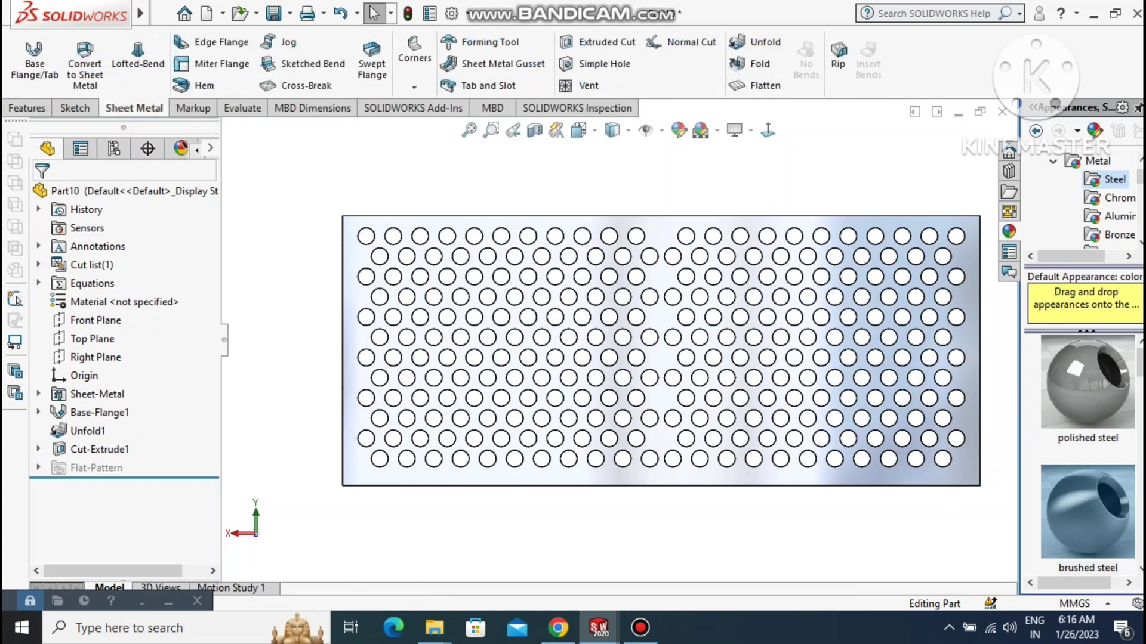
left_click(759, 63)
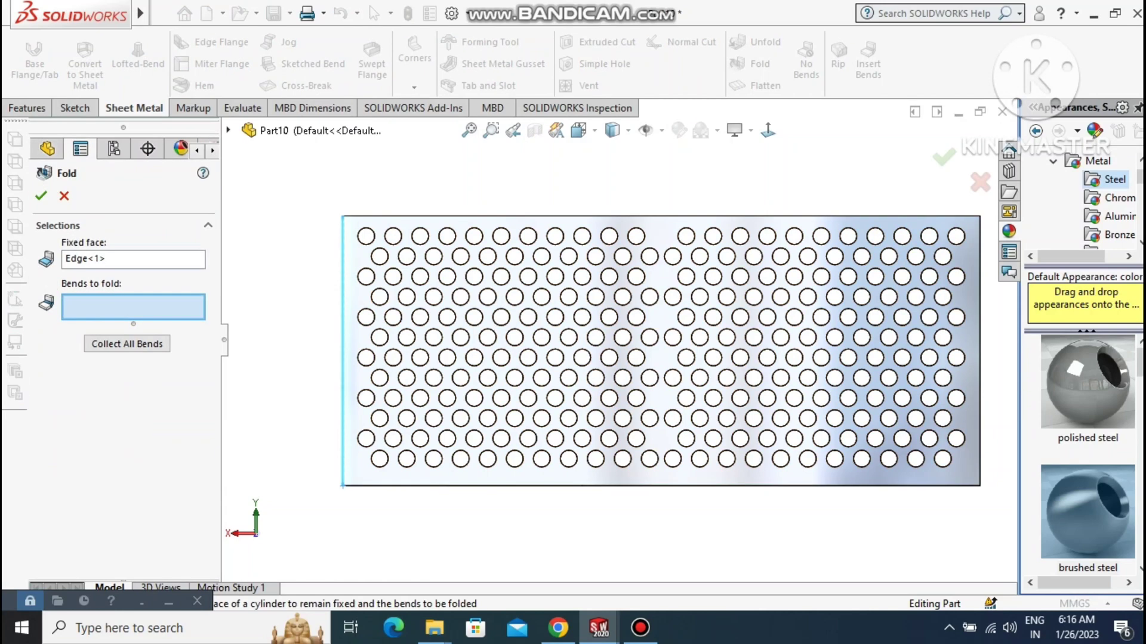
left_click(127, 343)
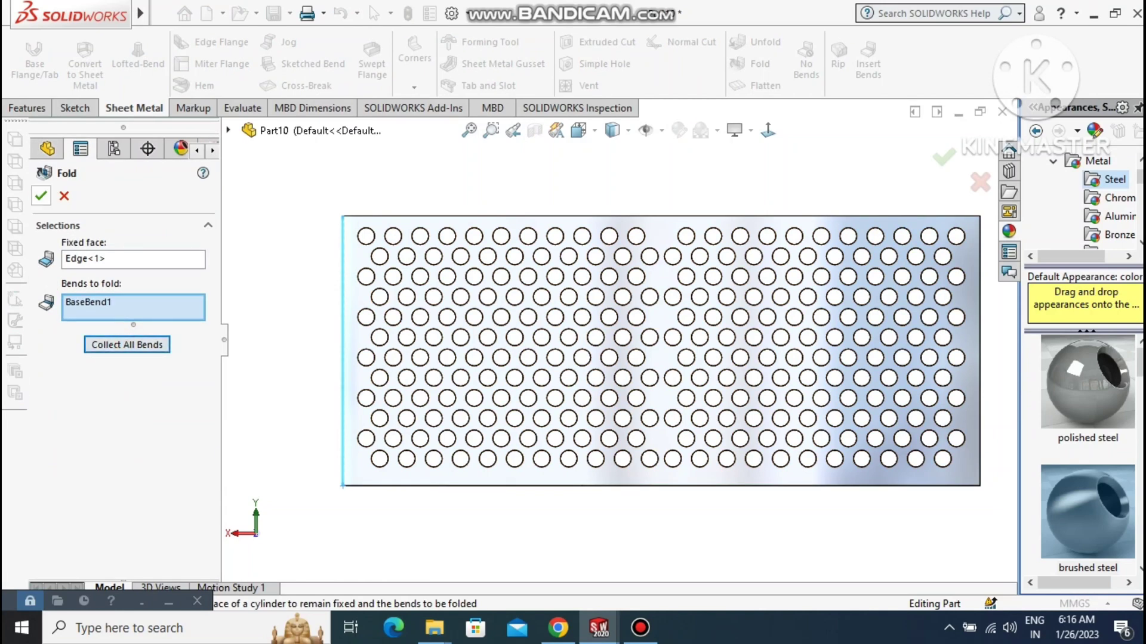
left_click(41, 196)
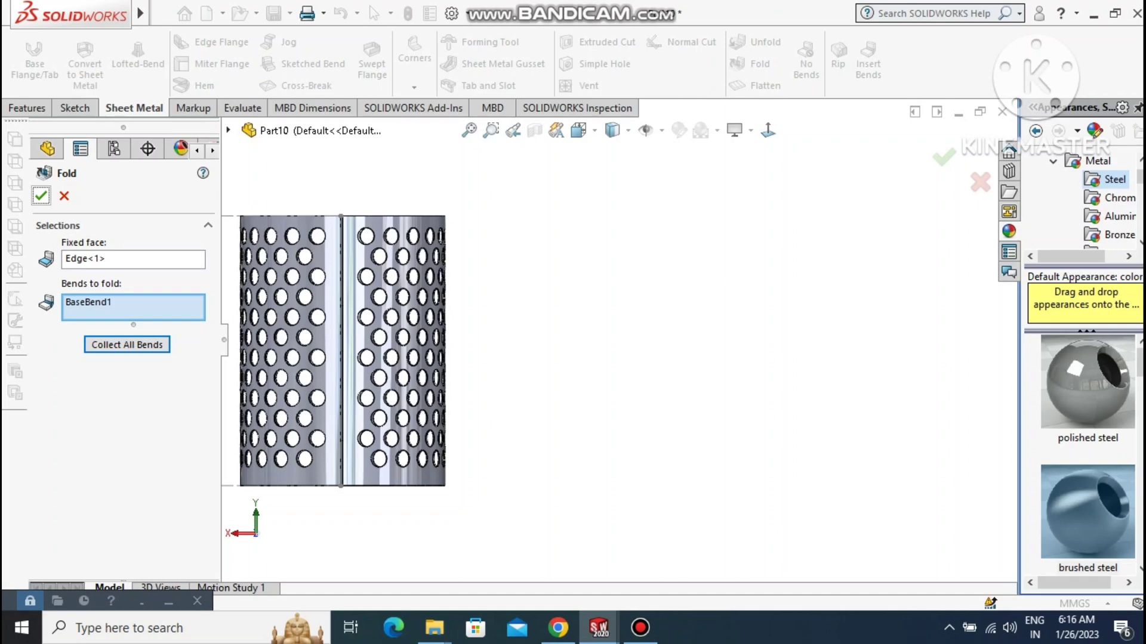
left_click(470, 131)
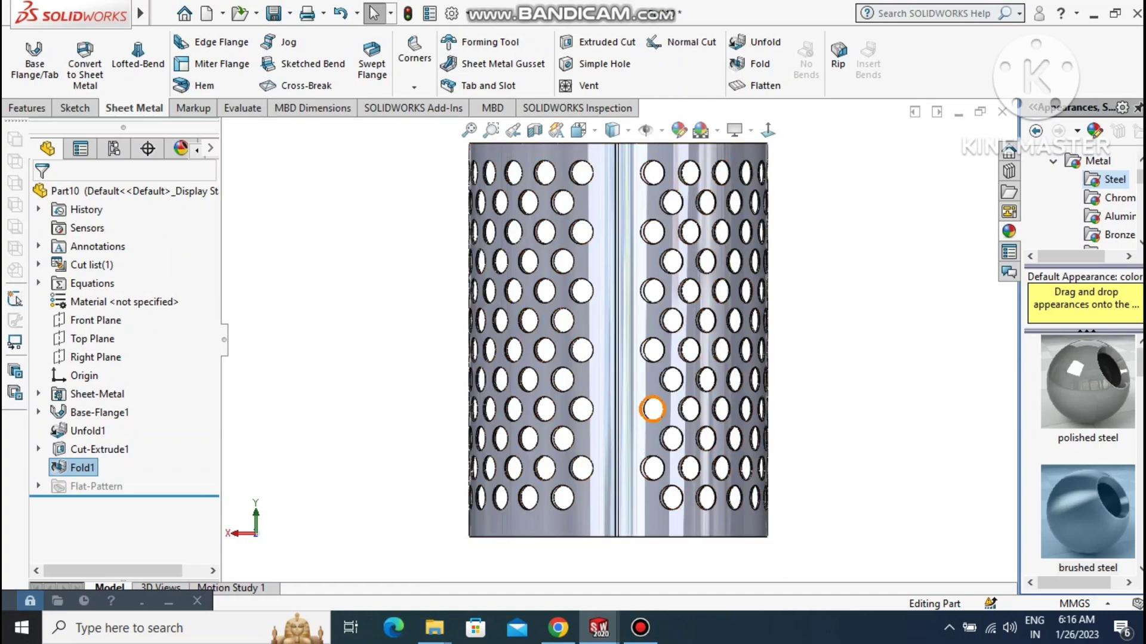
Try the polished steel appearance on the perforated cylinder and apply brushed steel in its place.
middle_click_drag(617, 418, 526, 458)
left_click(736, 130)
left_click(761, 245)
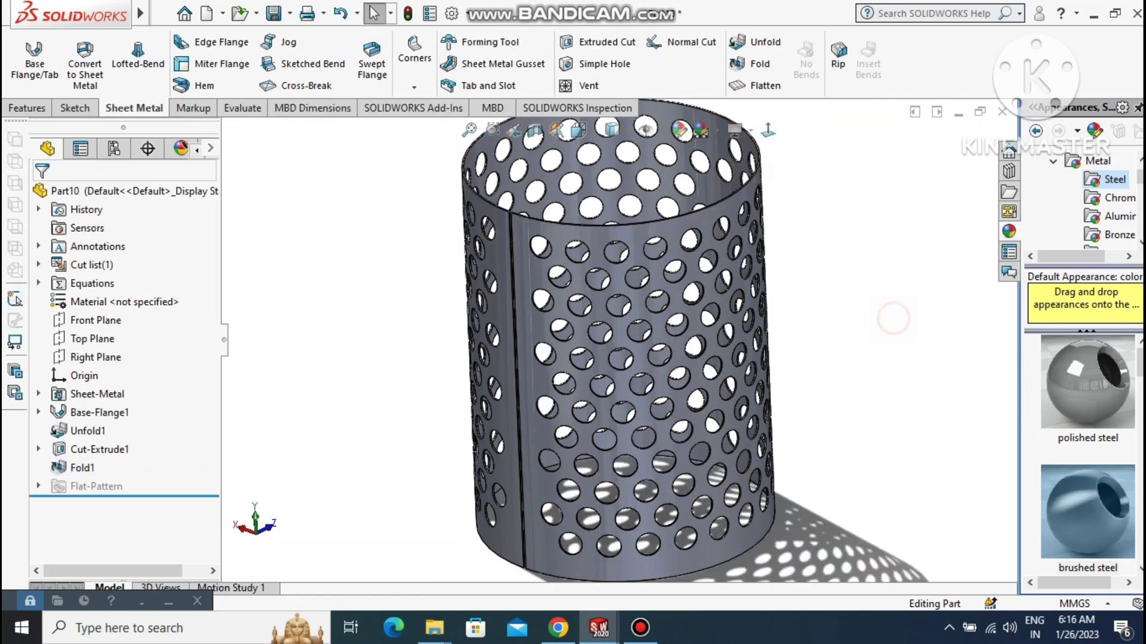
left_click(1094, 400)
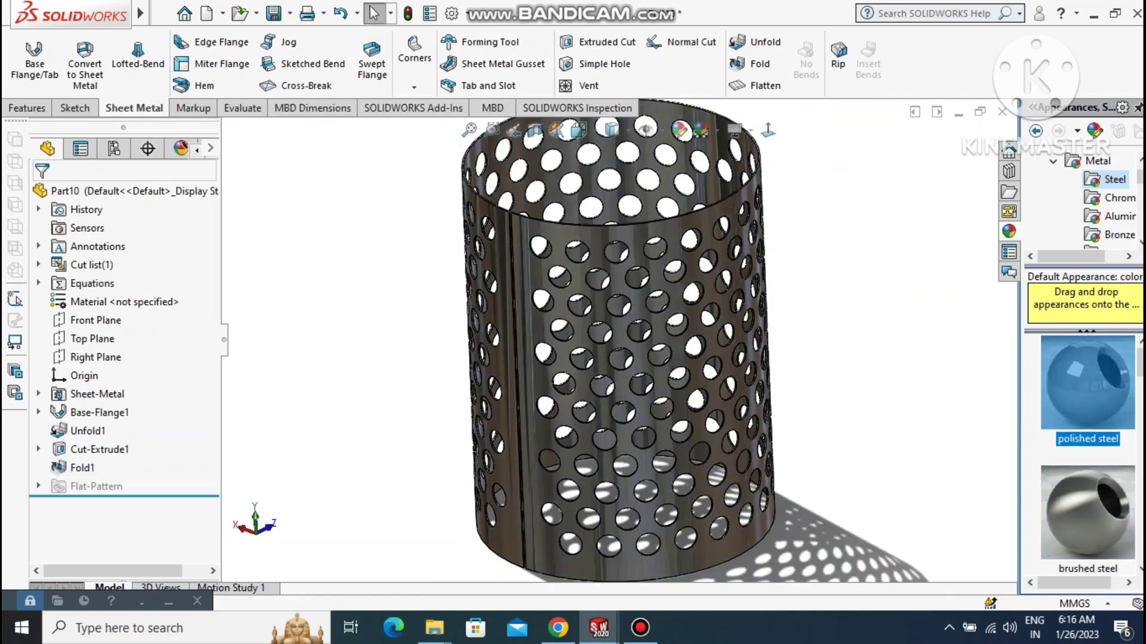
left_click(1095, 503)
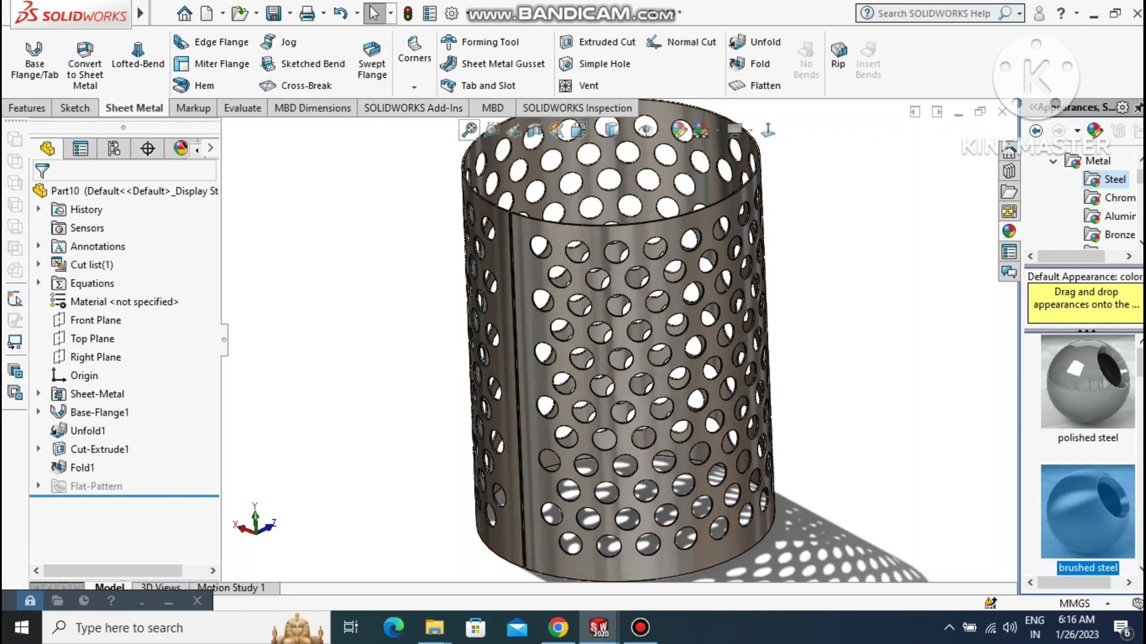
scroll(618, 341, "up", 2)
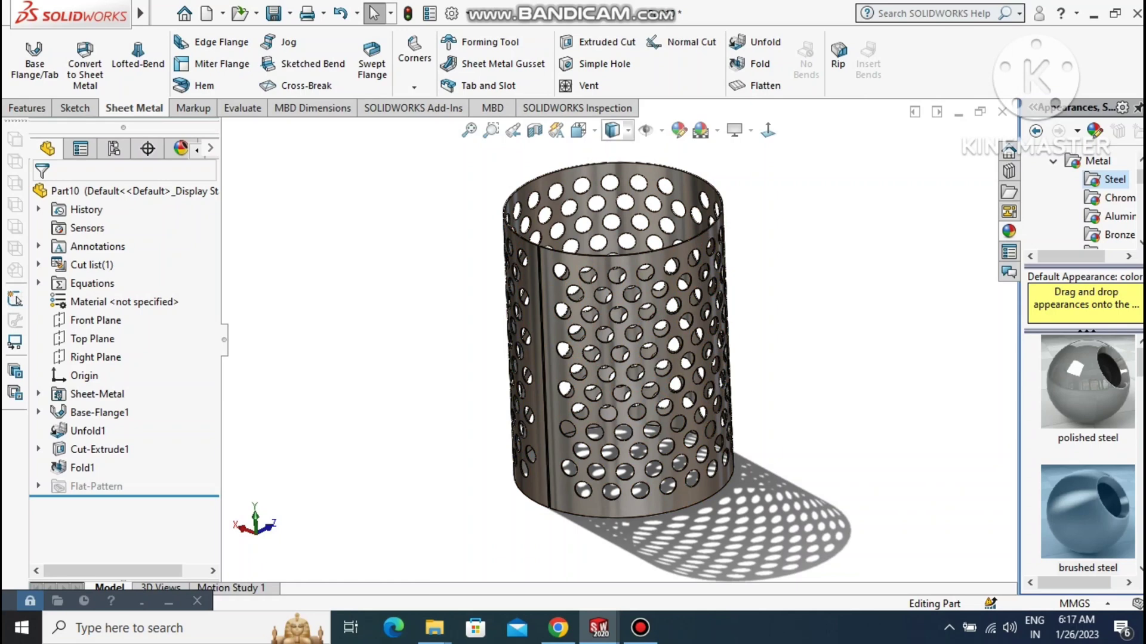
Try the shaded display style without edges and restore the shaded display with edges.
left_click(612, 130)
left_click(614, 174)
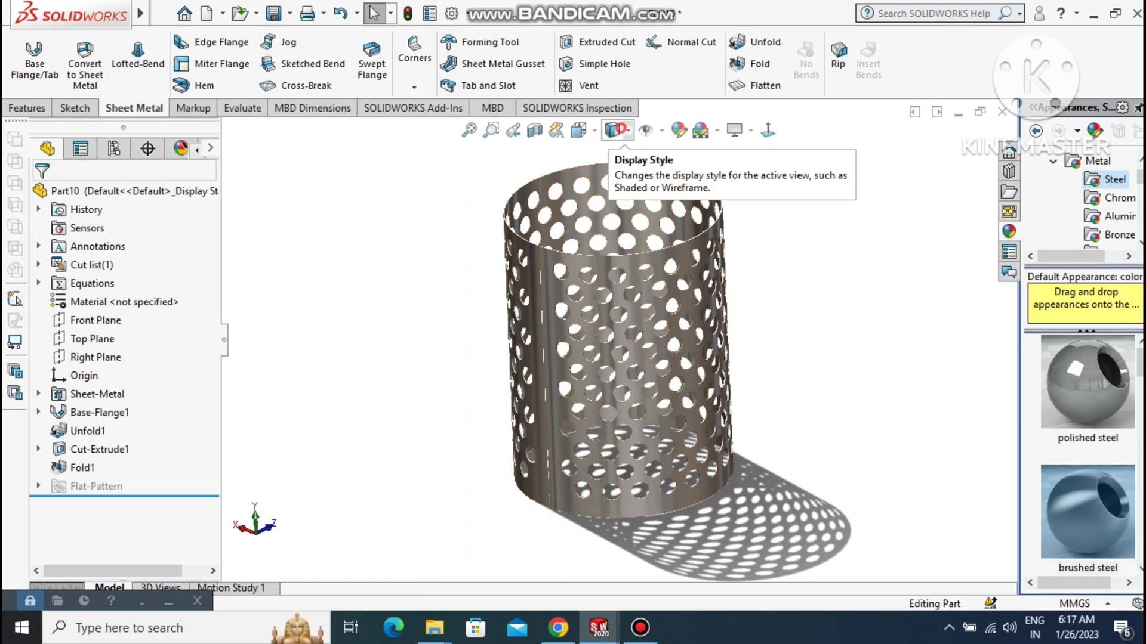
left_click(614, 130)
left_click(615, 148)
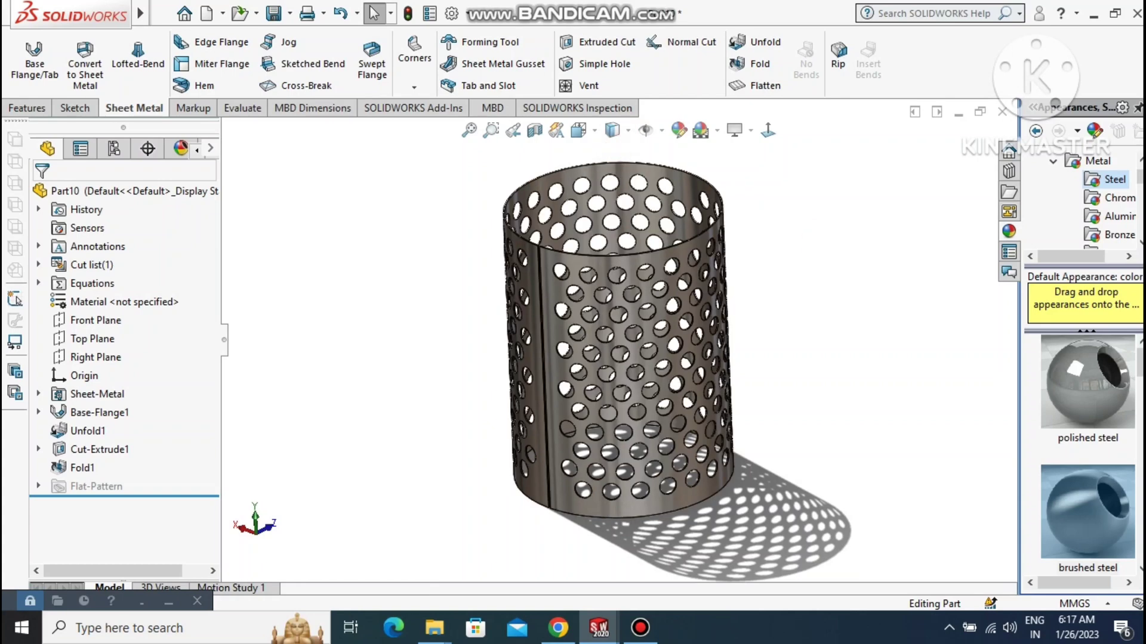
Turn off the model's floor shadow and toggle a second shading effect in the view settings.
left_click(717, 130)
left_click(785, 174)
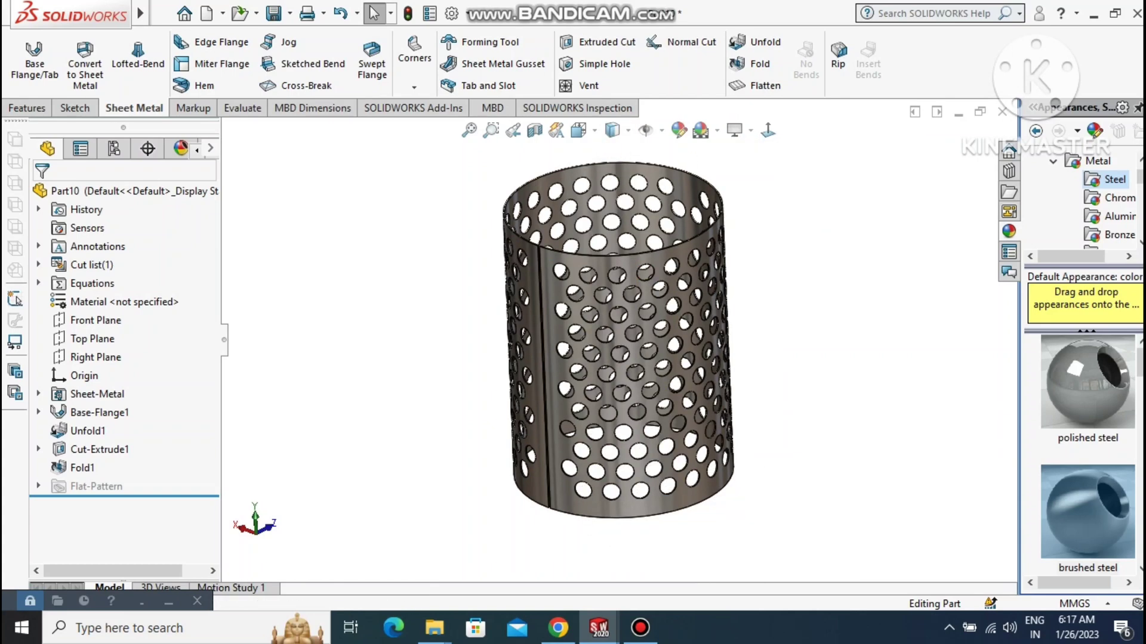
left_click(740, 130)
left_click(799, 191)
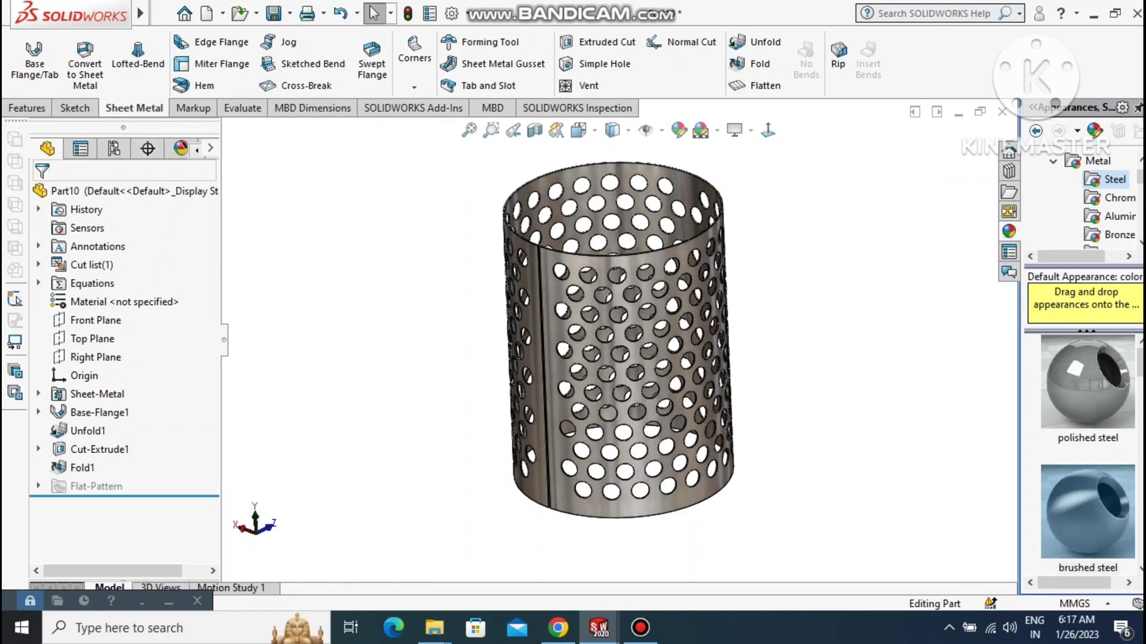
Start a new sketch on the Right Plane and orient the view normal to it.
right_click(99, 352)
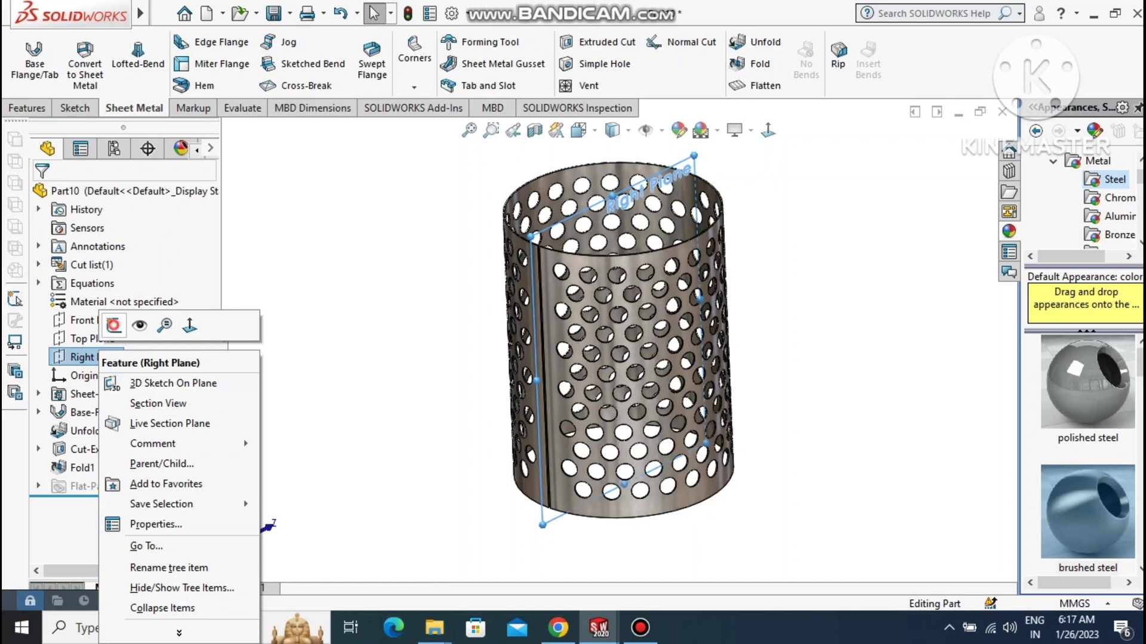
left_click(114, 325)
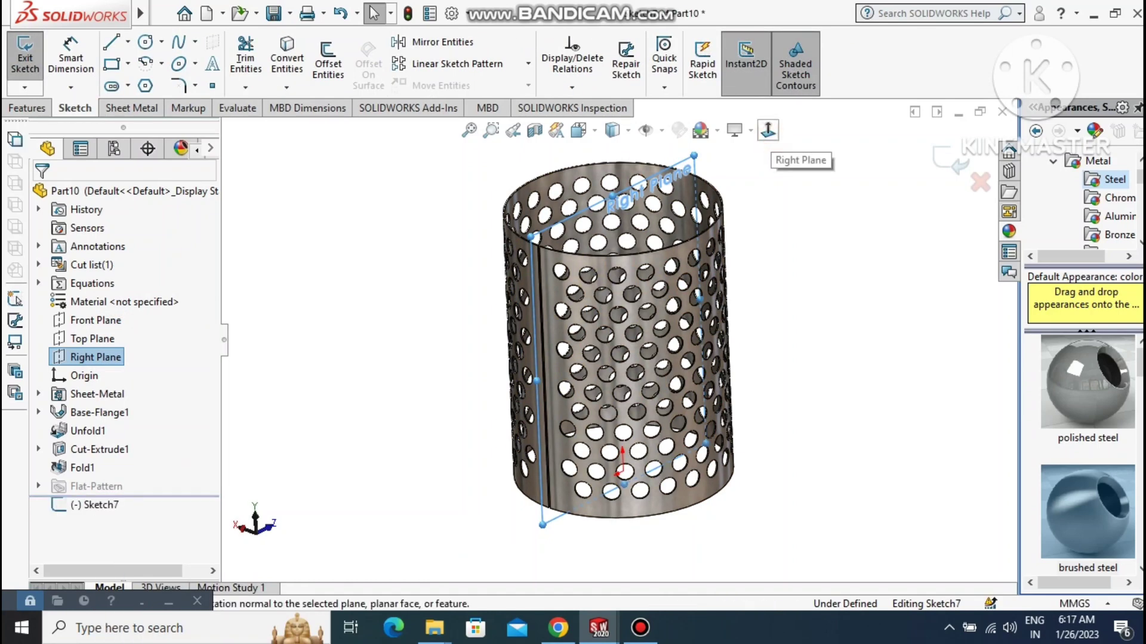
left_click(768, 131)
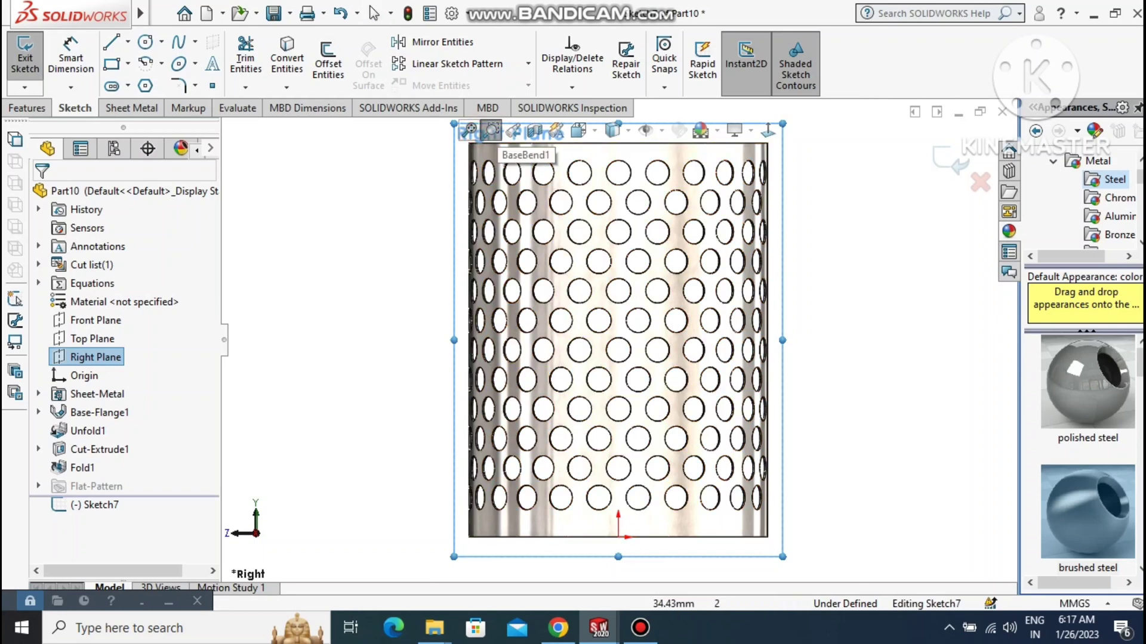
scroll(788, 479, "down", 1)
left_click(855, 373)
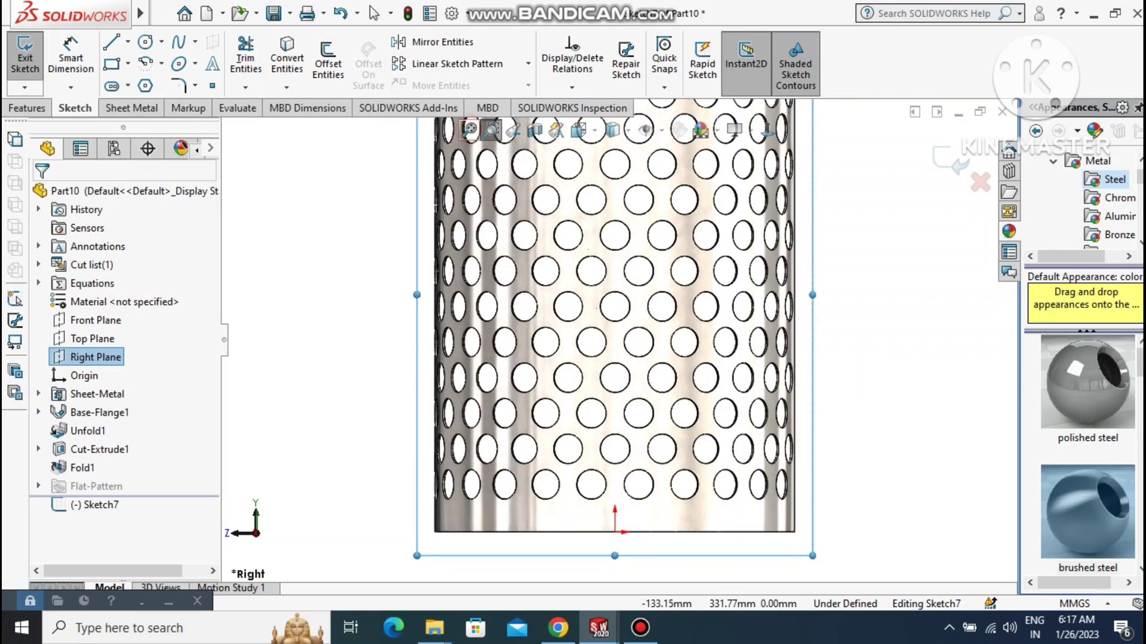
scroll(650, 525, "down", 2)
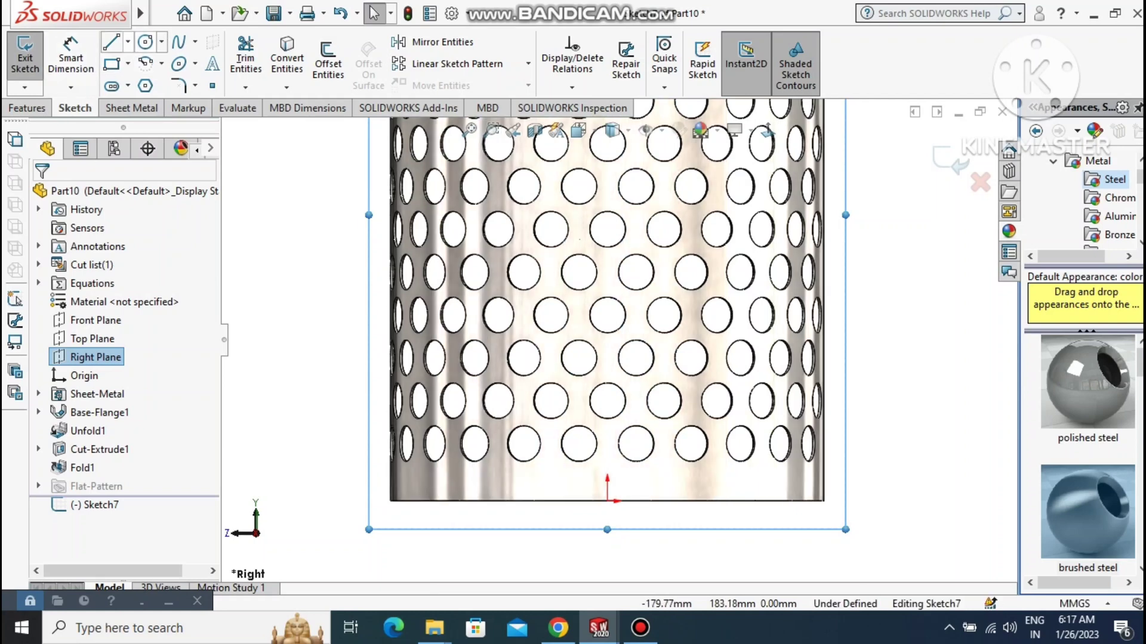
Sketch a closed base profile below the cylinder from the origin, about 33 mm deep and 170 mm wide, slanting up to the cylinder's lower corner.
left_click(127, 41)
left_click(139, 64)
left_click(607, 478)
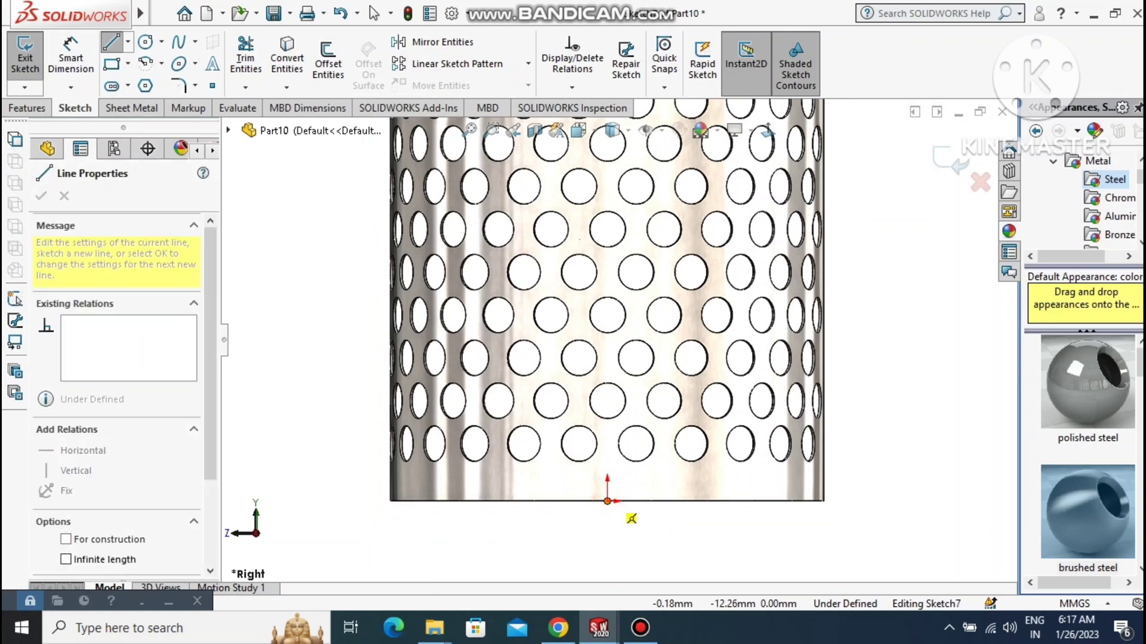
left_click(607, 548)
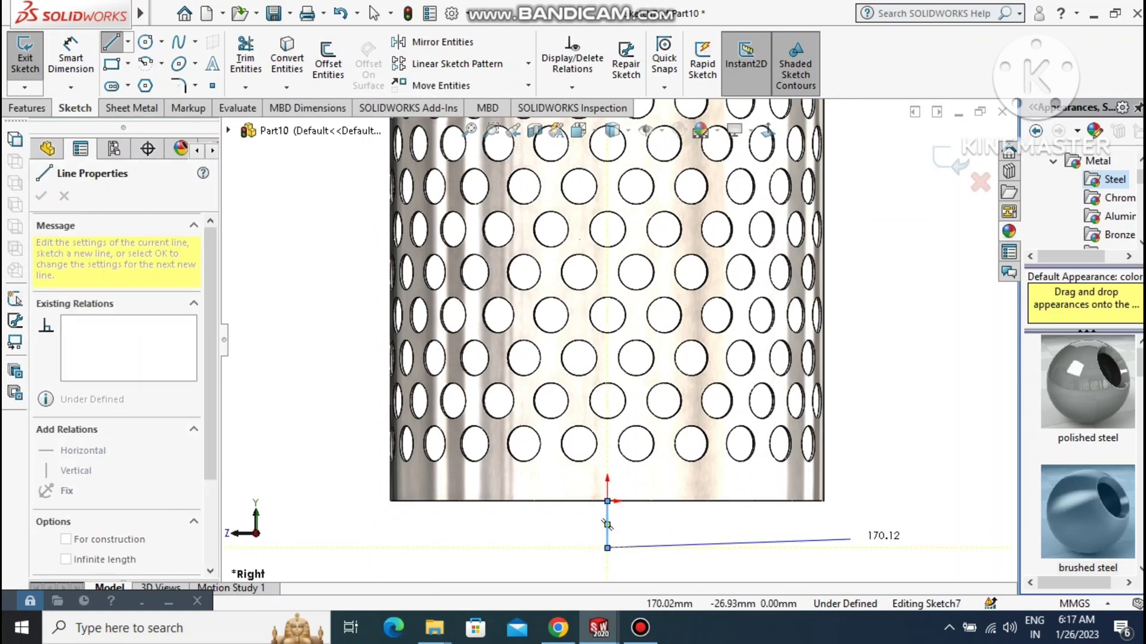
left_click(850, 548)
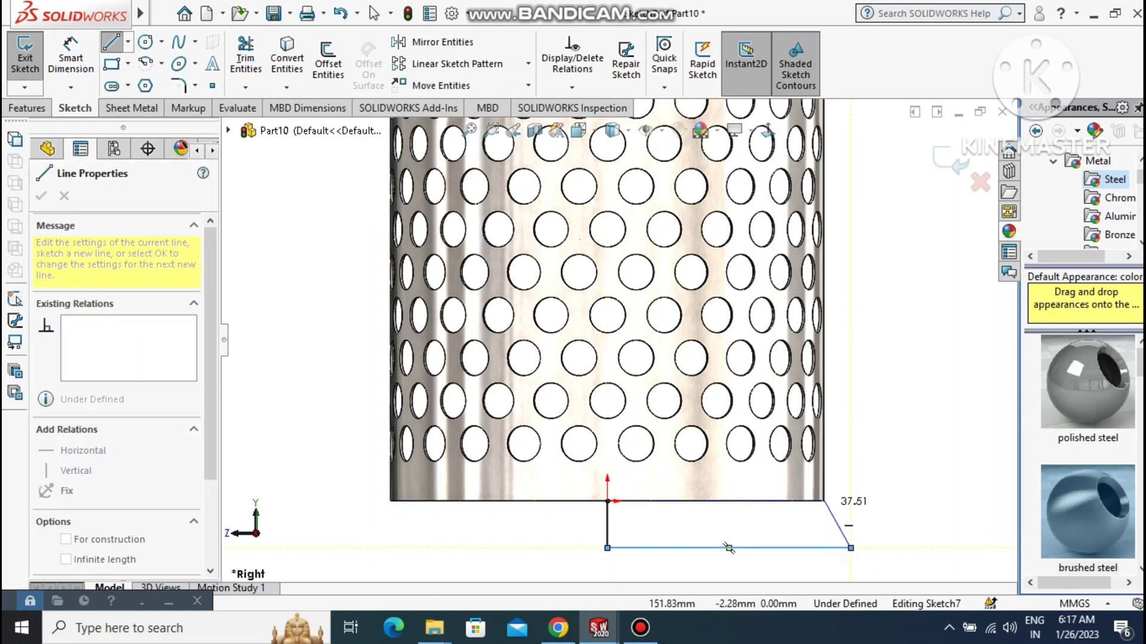
left_click(824, 501)
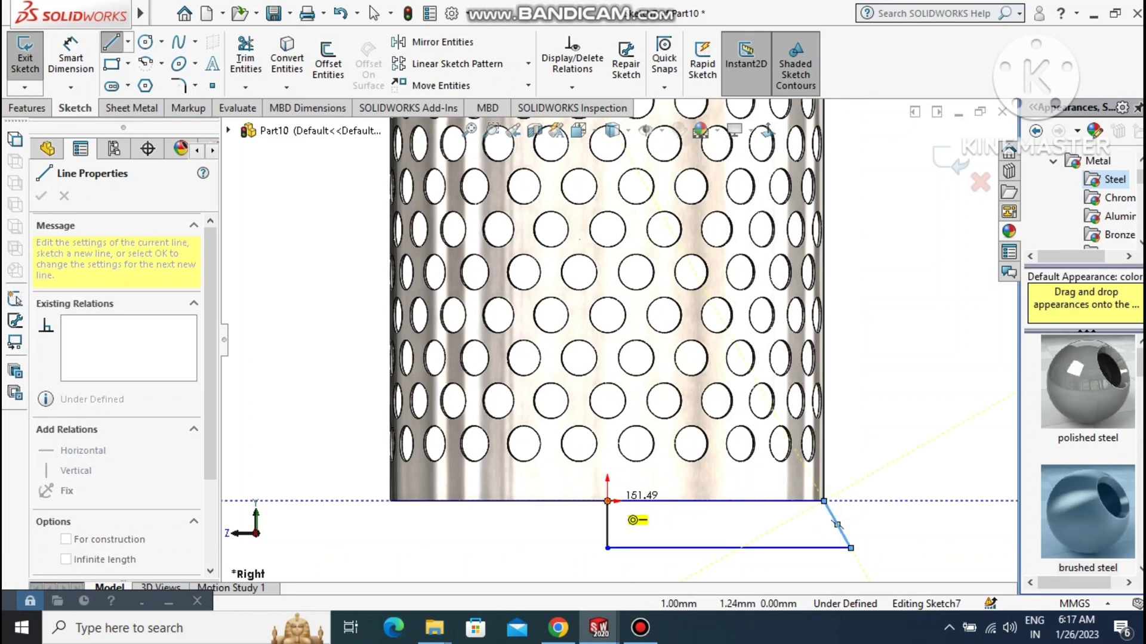
left_click(606, 502)
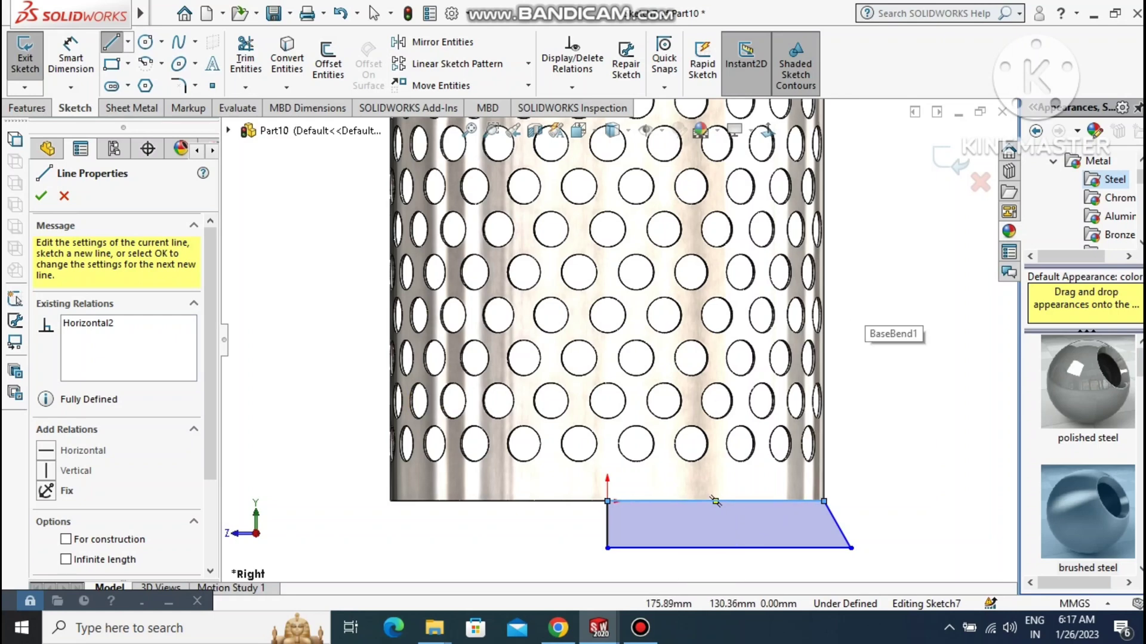
key("Escape")
key("Escape")
scroll(859, 573, "down", 2)
scroll(620, 346, "up", 1)
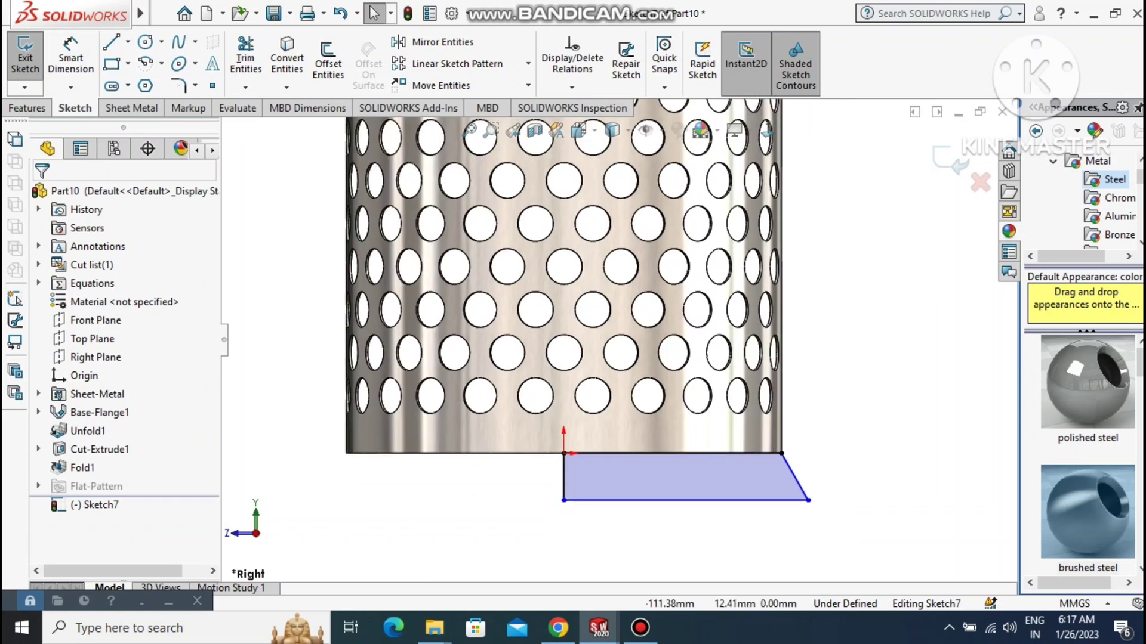
Dimension the profile's lower horizontal line at 165 mm.
left_click(70, 46)
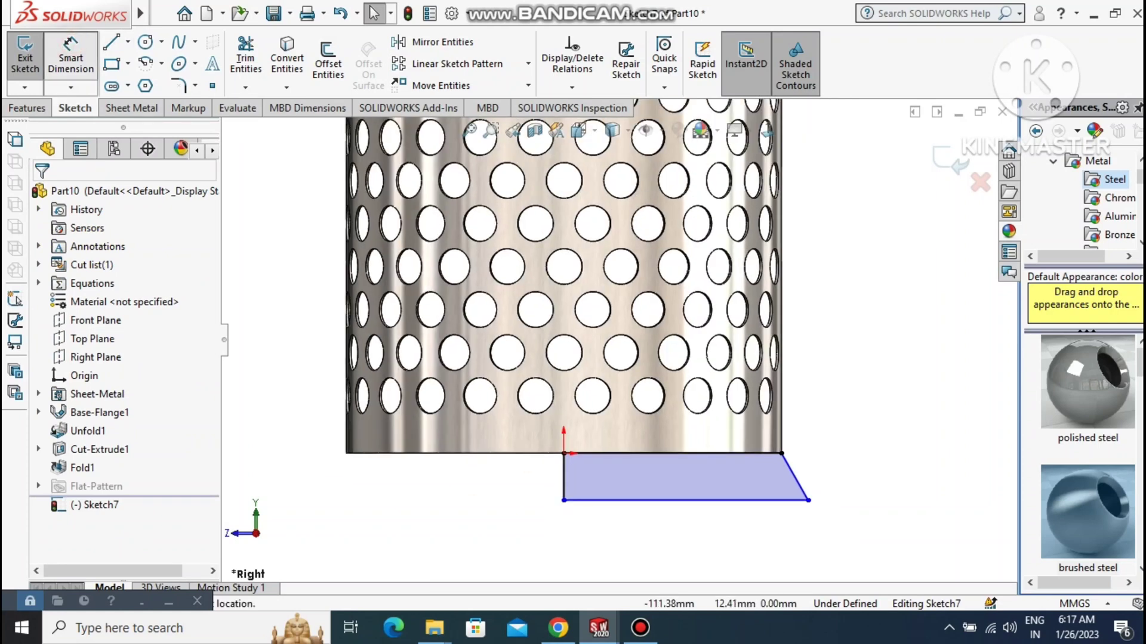
left_click(682, 500)
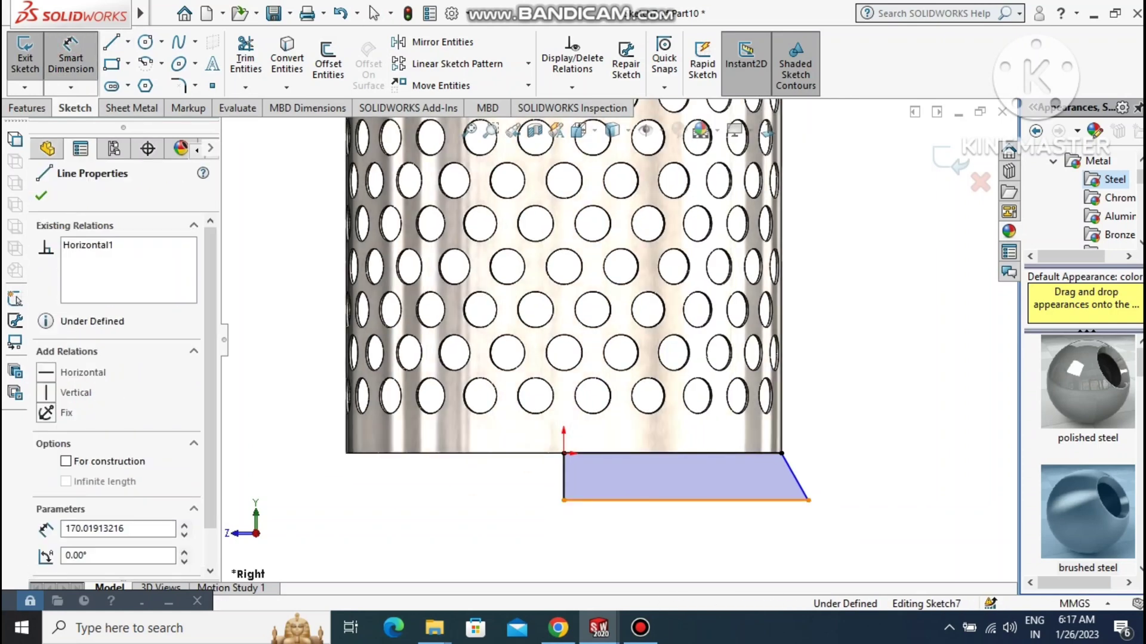
left_click(688, 543)
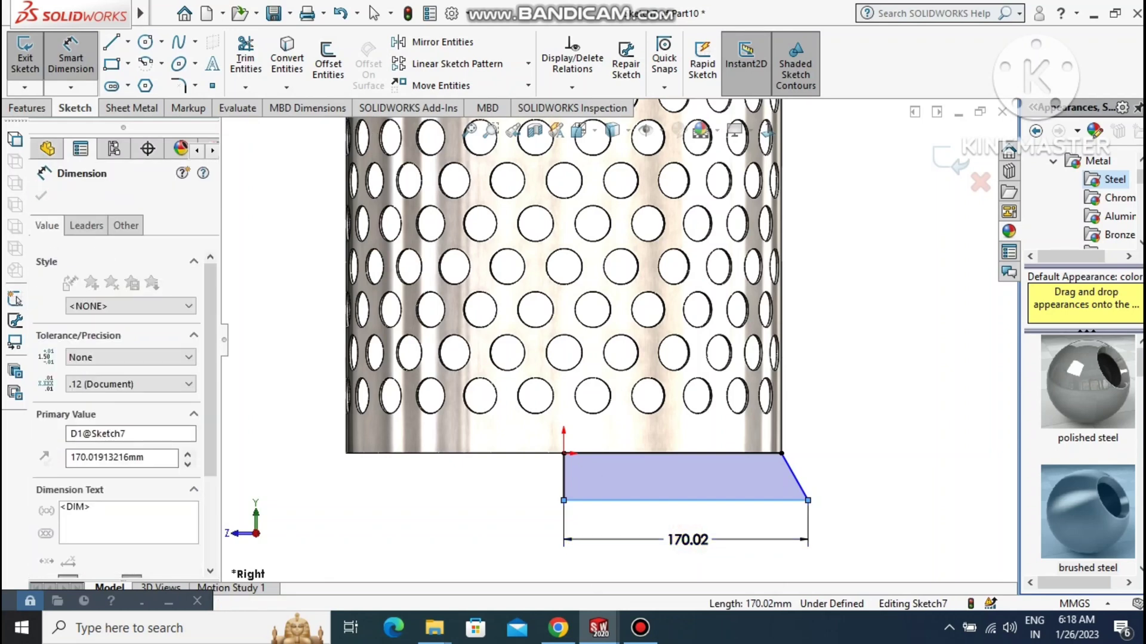
type("160")
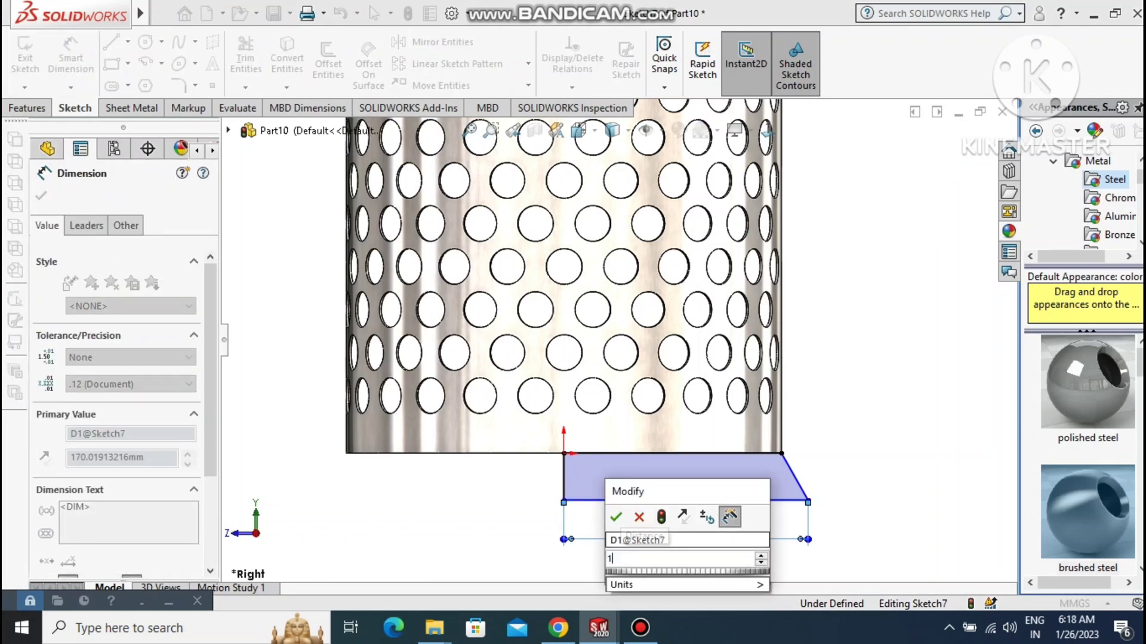
key("Return")
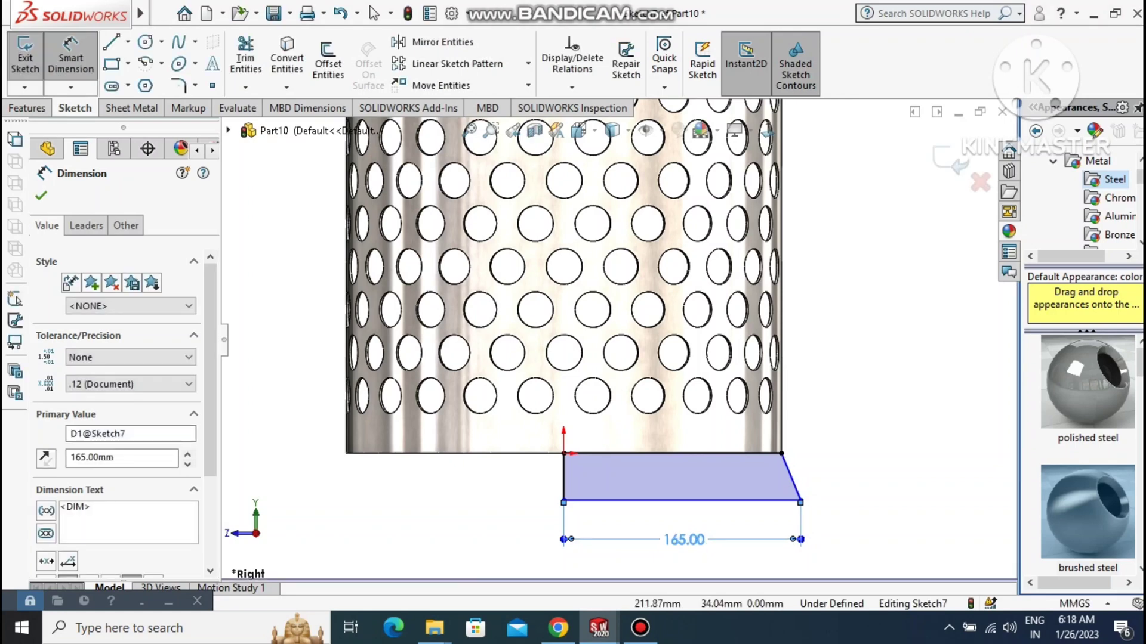
key("Escape")
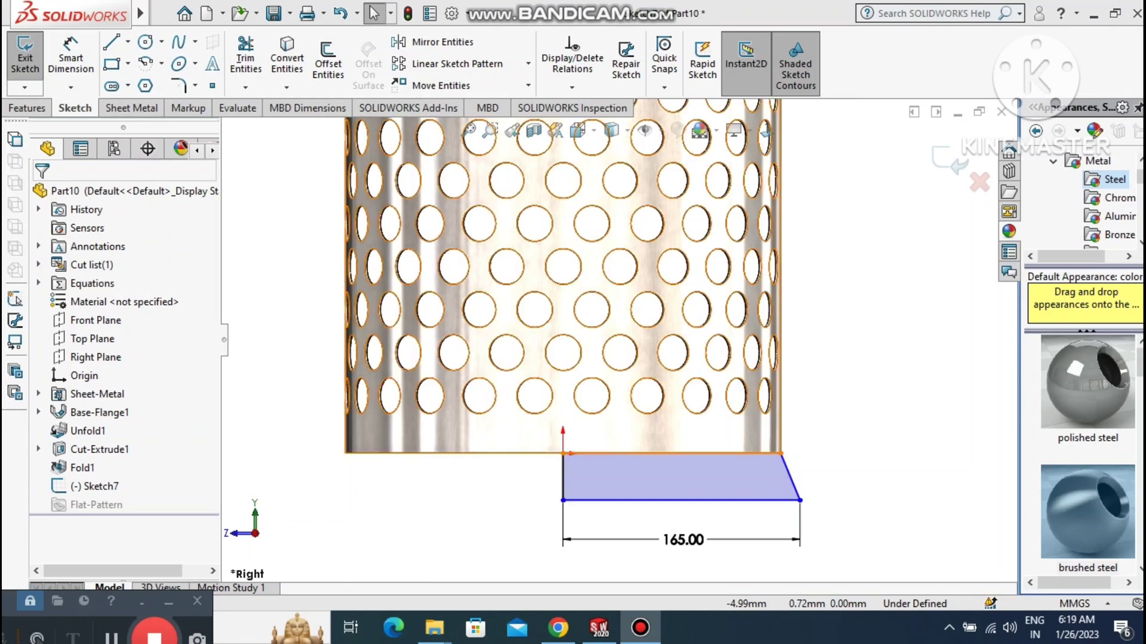
Dimension the profile's vertical depth from the origin to its lower corner at 15 mm.
left_click(69, 58)
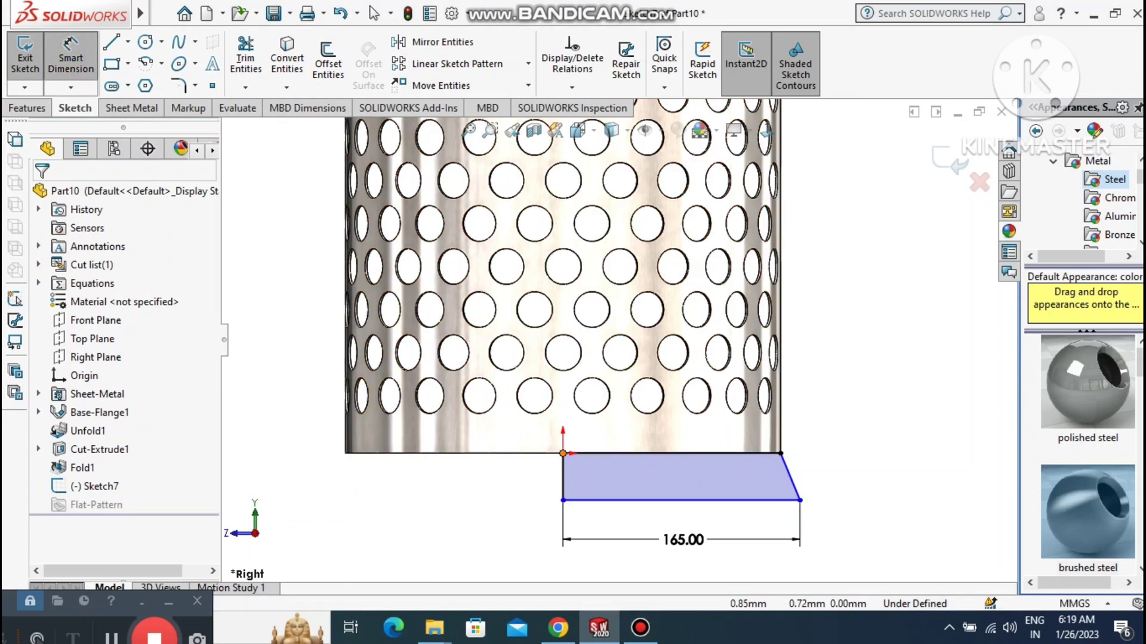
left_click(563, 454)
left_click(563, 500)
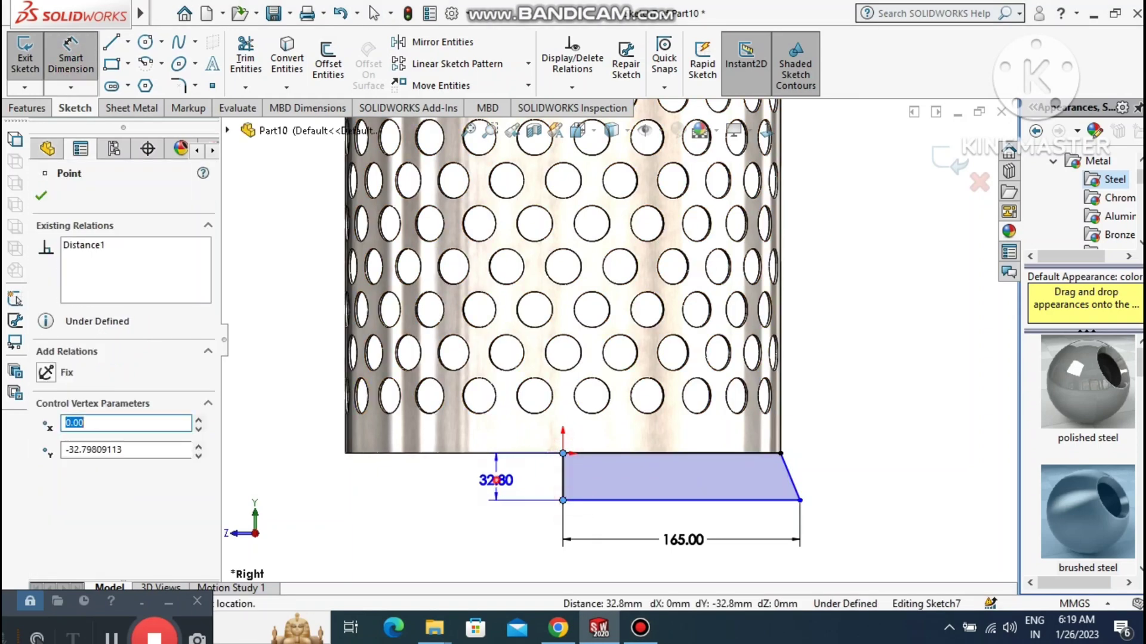
left_click(496, 476)
type("15")
key("Return")
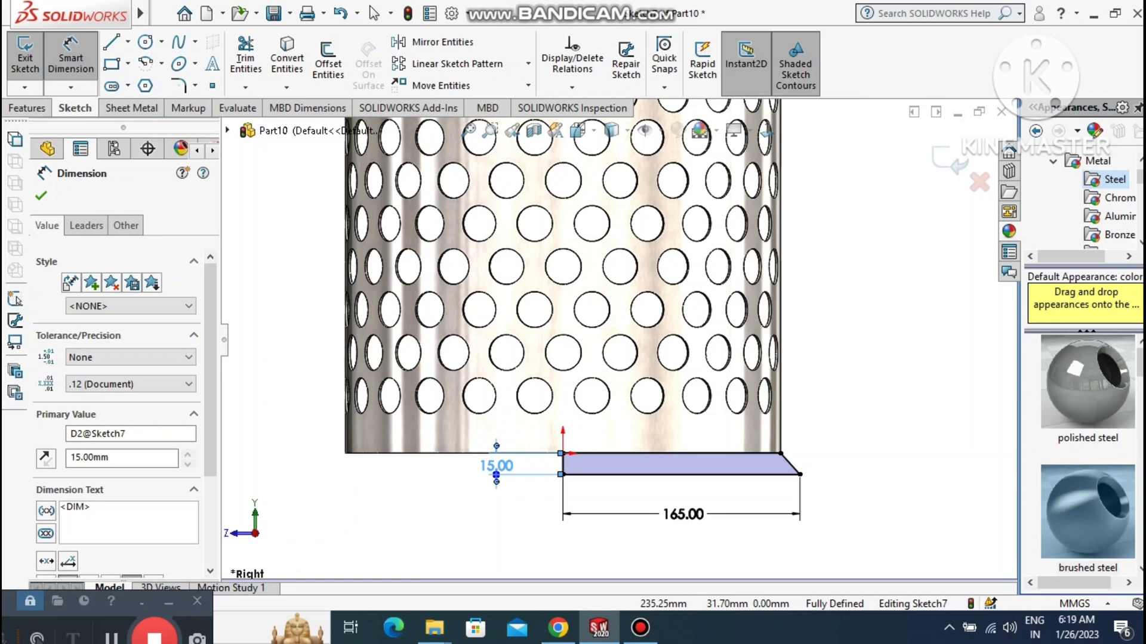
Add a driven vertical dimension between the two endpoints of the base profile's slanted outer line.
left_click(875, 414)
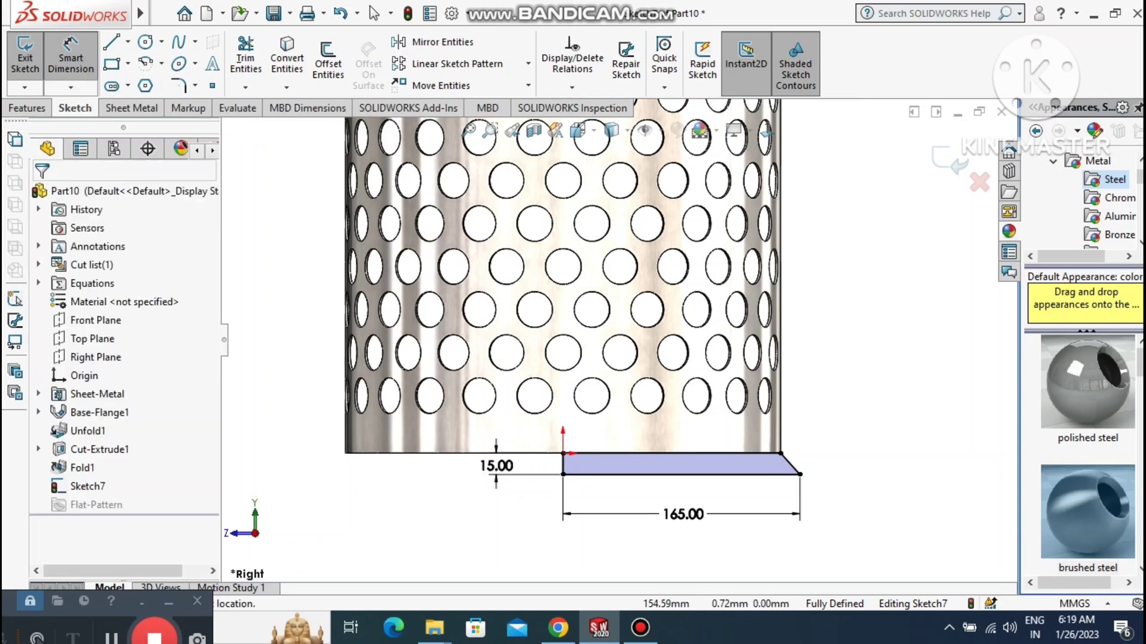
left_click(779, 454)
left_click(799, 474)
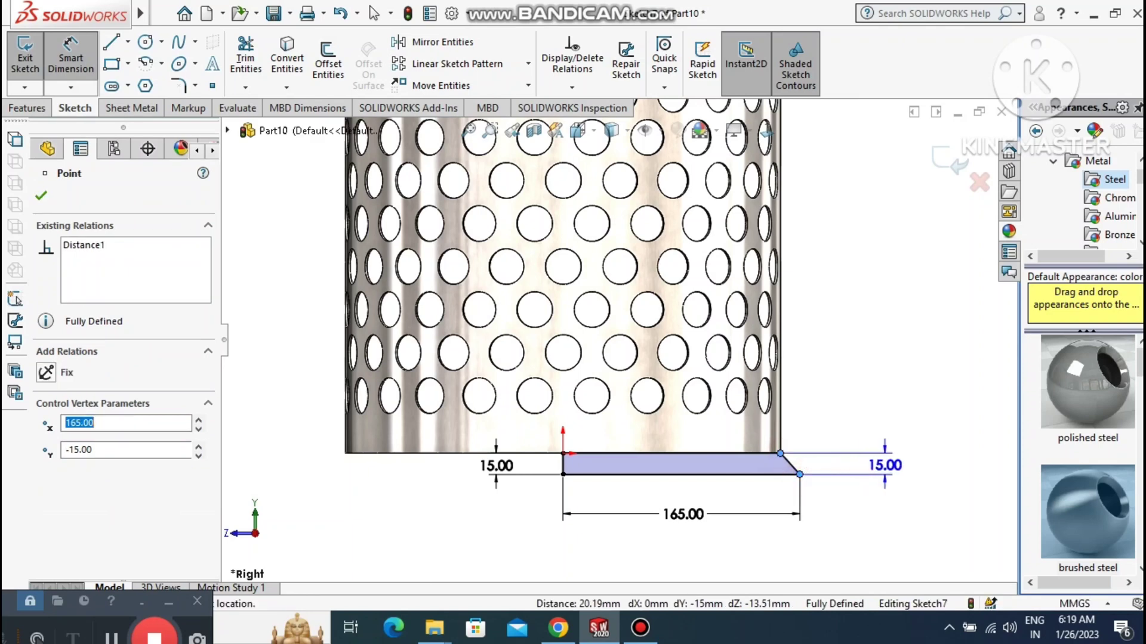
left_click(885, 465)
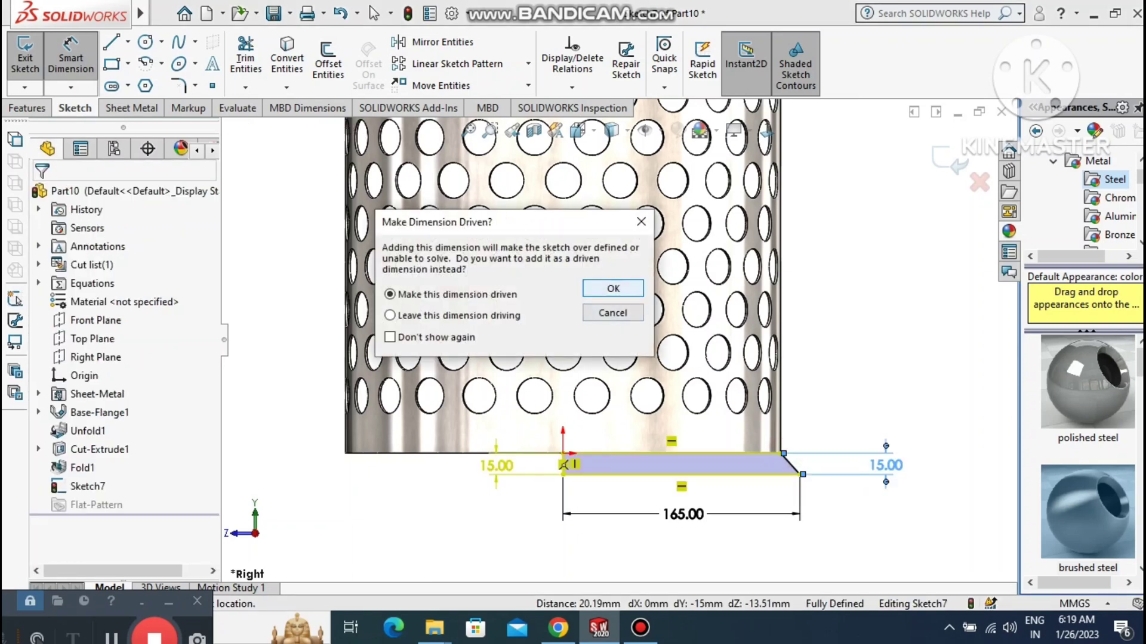
left_click(613, 288)
left_click(895, 366)
key("Escape")
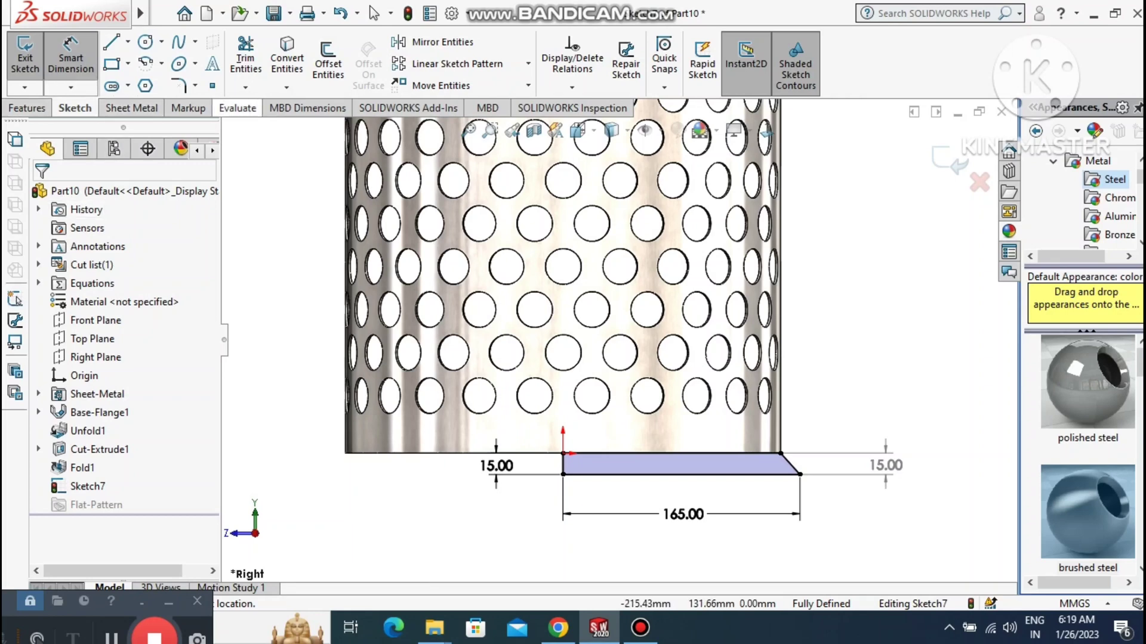
Revolve the base profile 360 degrees about its vertical line at the origin, merging the result.
left_click(27, 108)
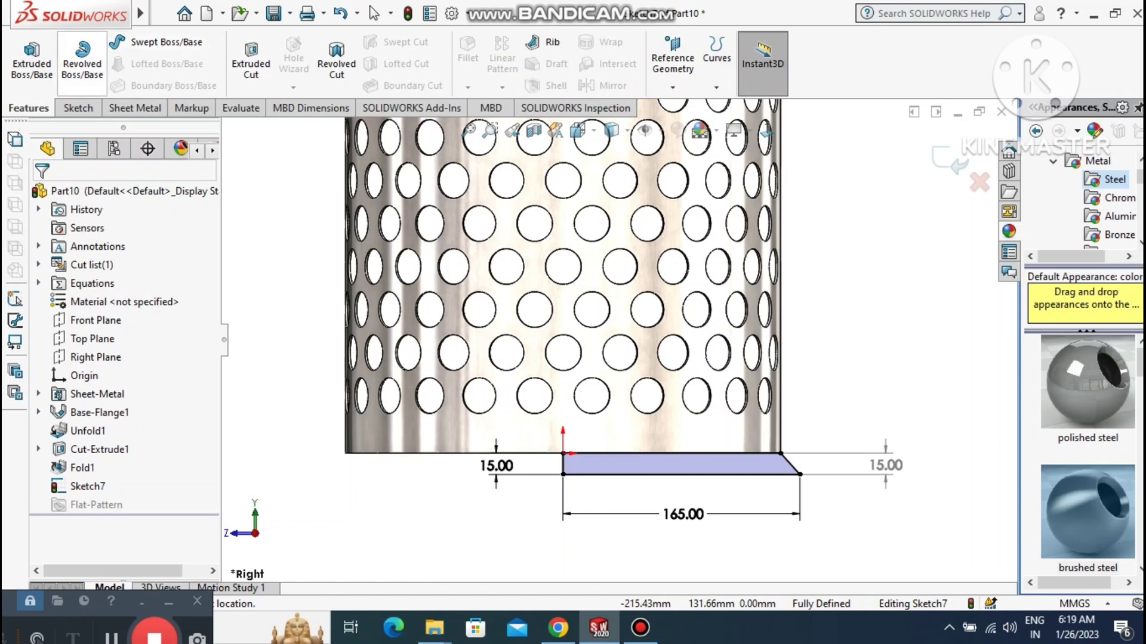
left_click(82, 59)
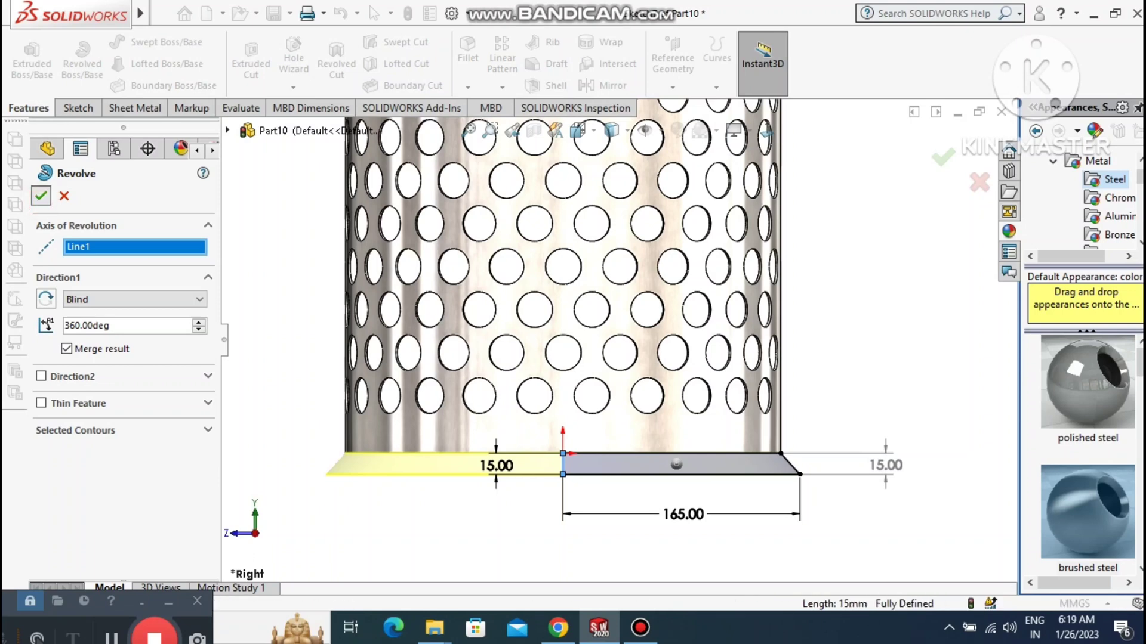
left_click(41, 196)
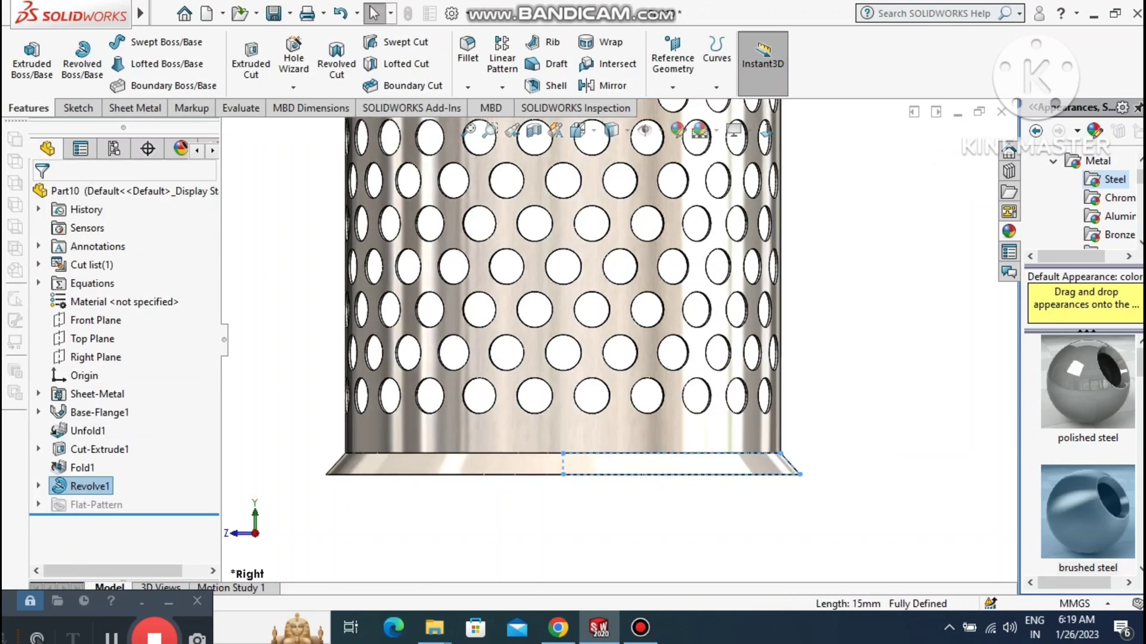
left_click(882, 342)
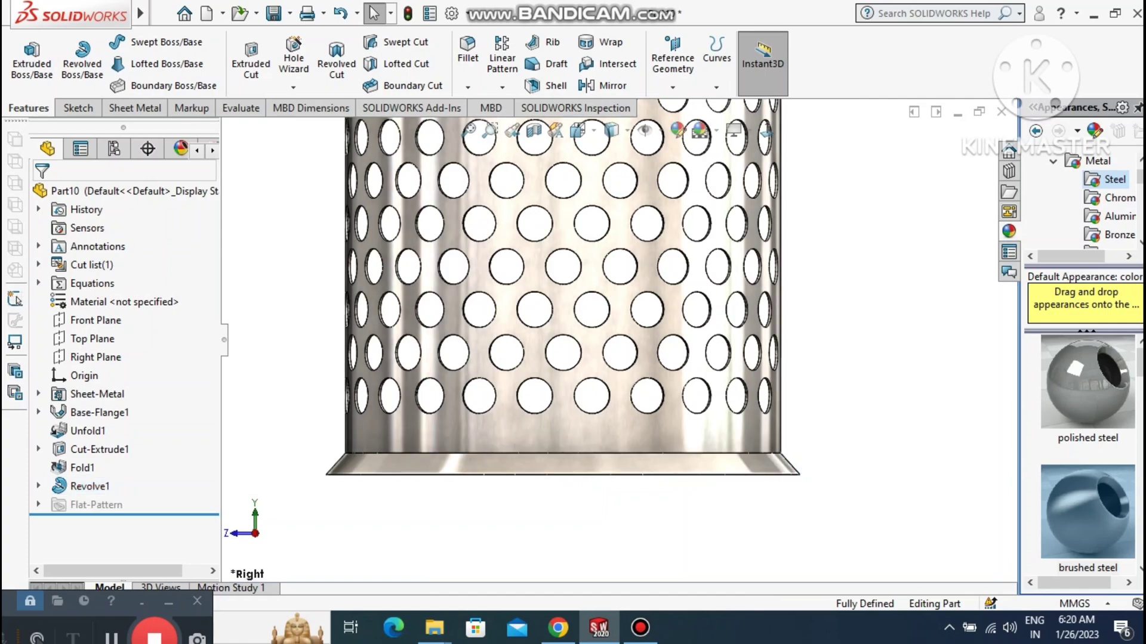
Fillet the circular edge where the perforated cylinder meets the flared base with a 20 mm symmetric radius.
middle_click_drag(782, 298, 795, 339)
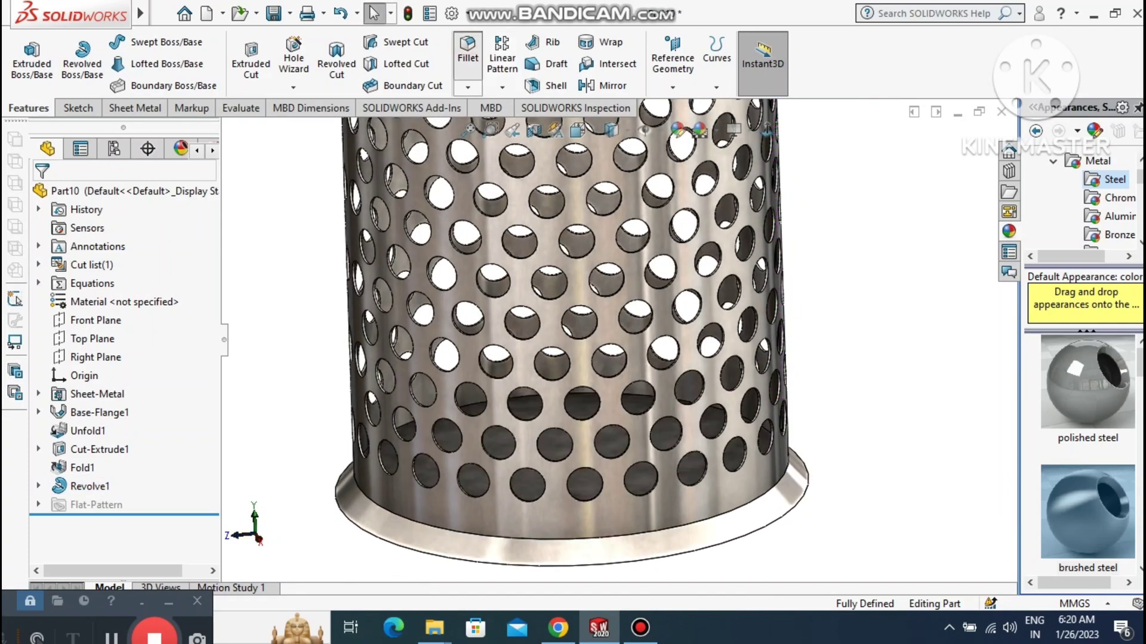
left_click(468, 54)
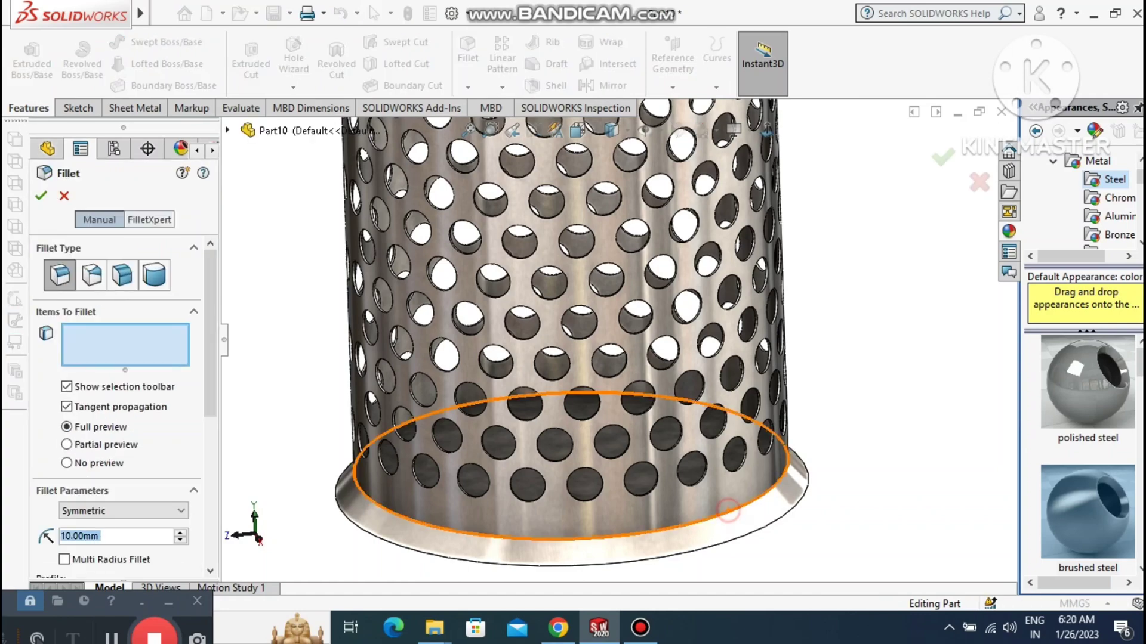
left_click(728, 510)
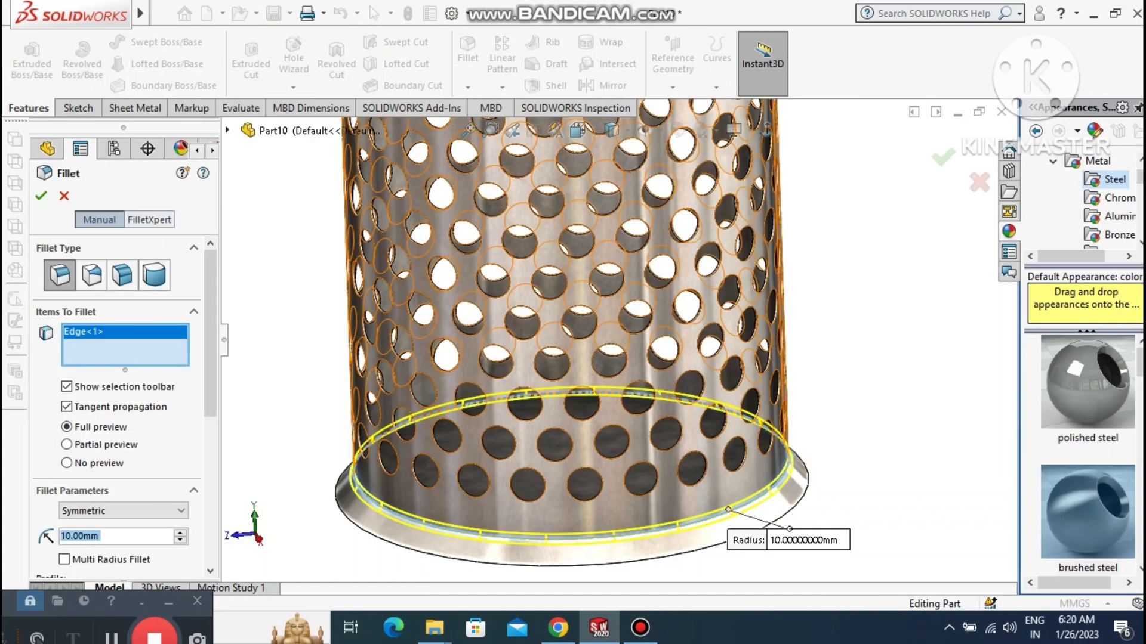
left_click(179, 533)
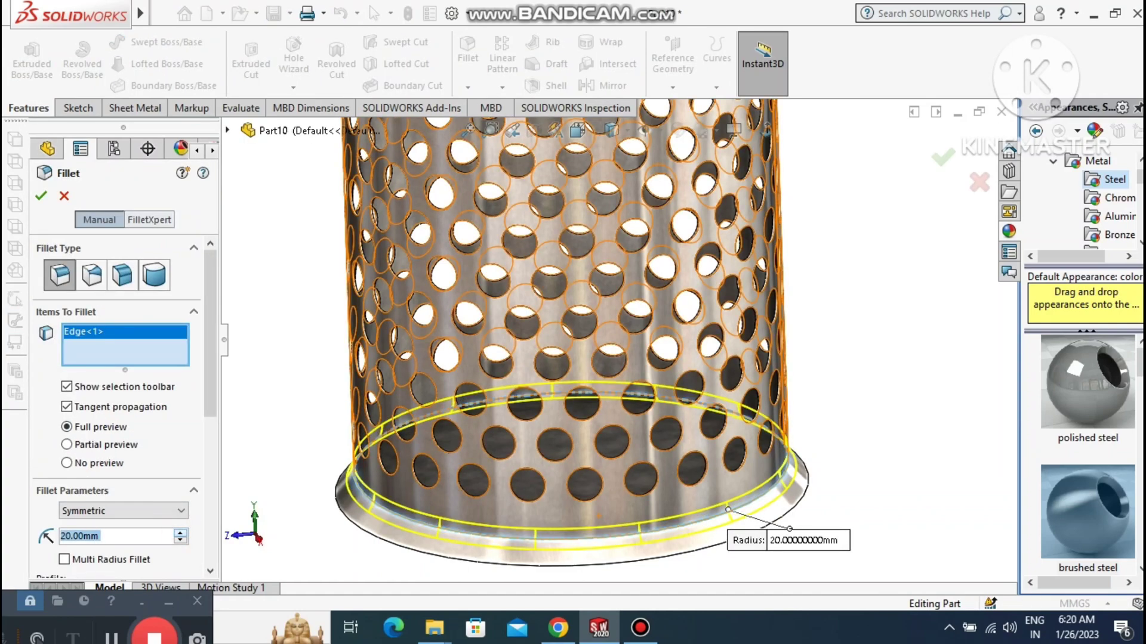
left_click(41, 196)
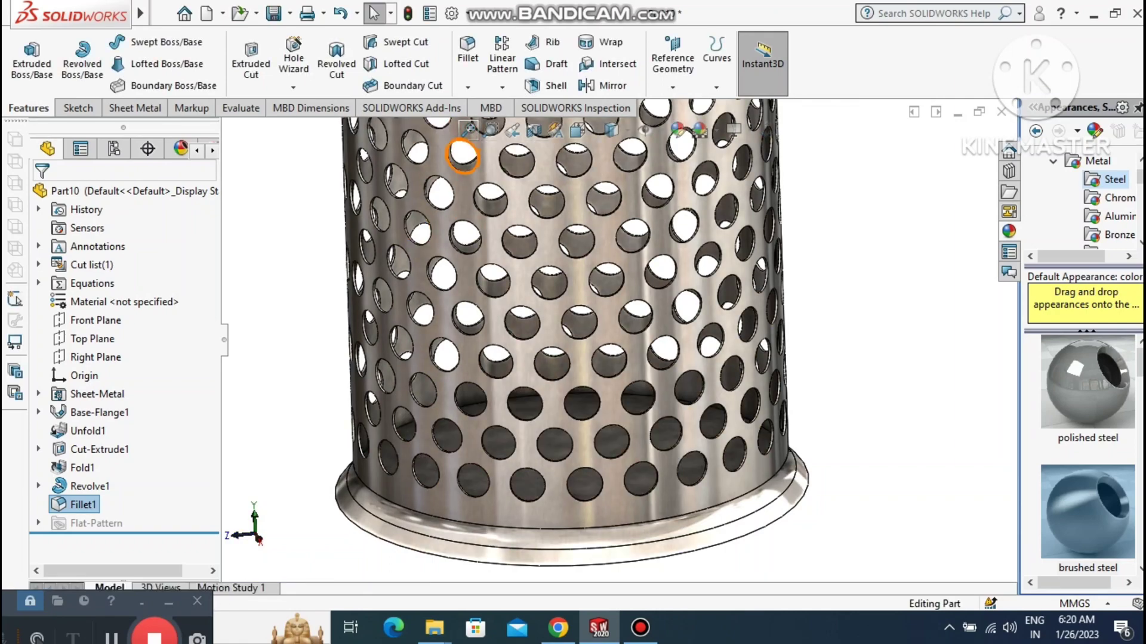
Start a new sketch on the Right Plane.
key("f")
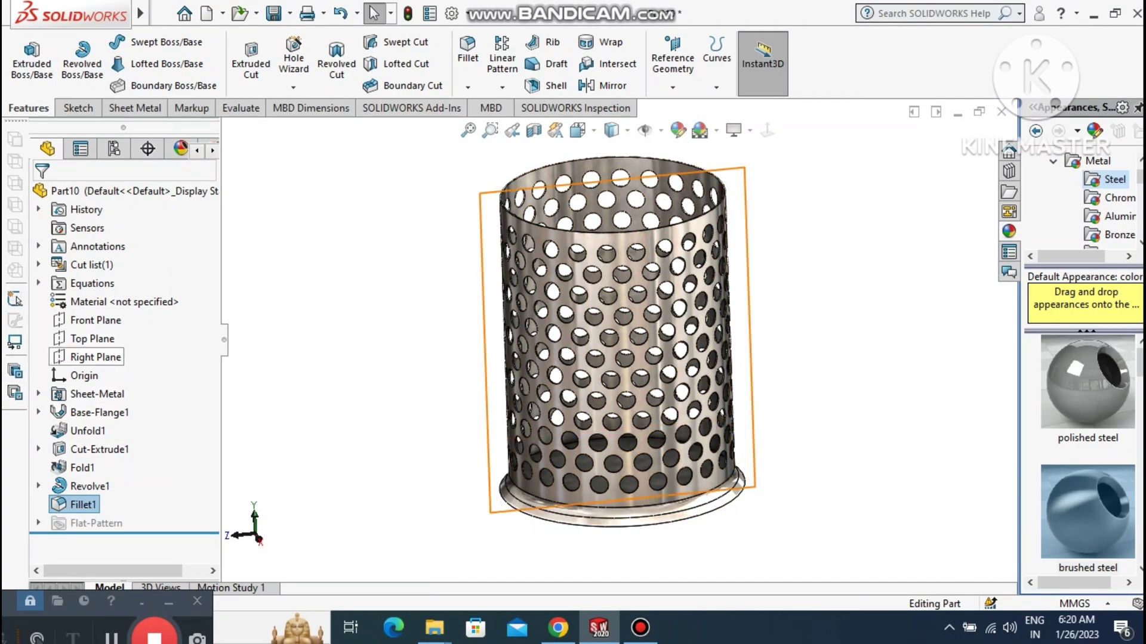
left_click(95, 357)
right_click(96, 356)
left_click(109, 321)
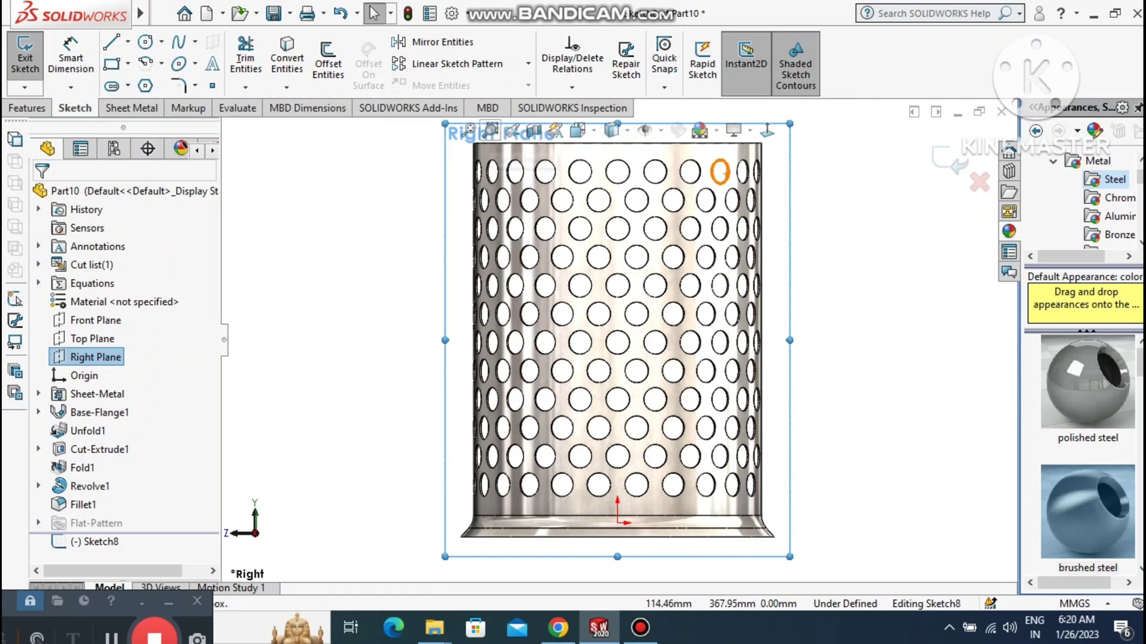
Sketch a vertical centerline upward from the midpoint of the cylinder's top edge.
scroll(656, 179, "down", 5)
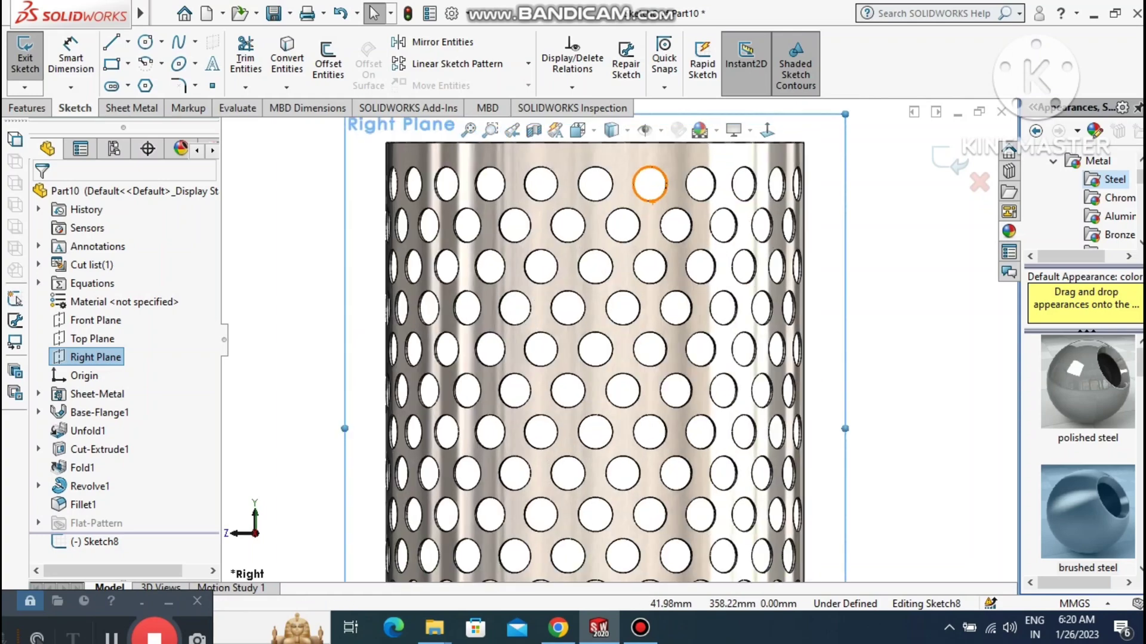
scroll(557, 170, "down", 3)
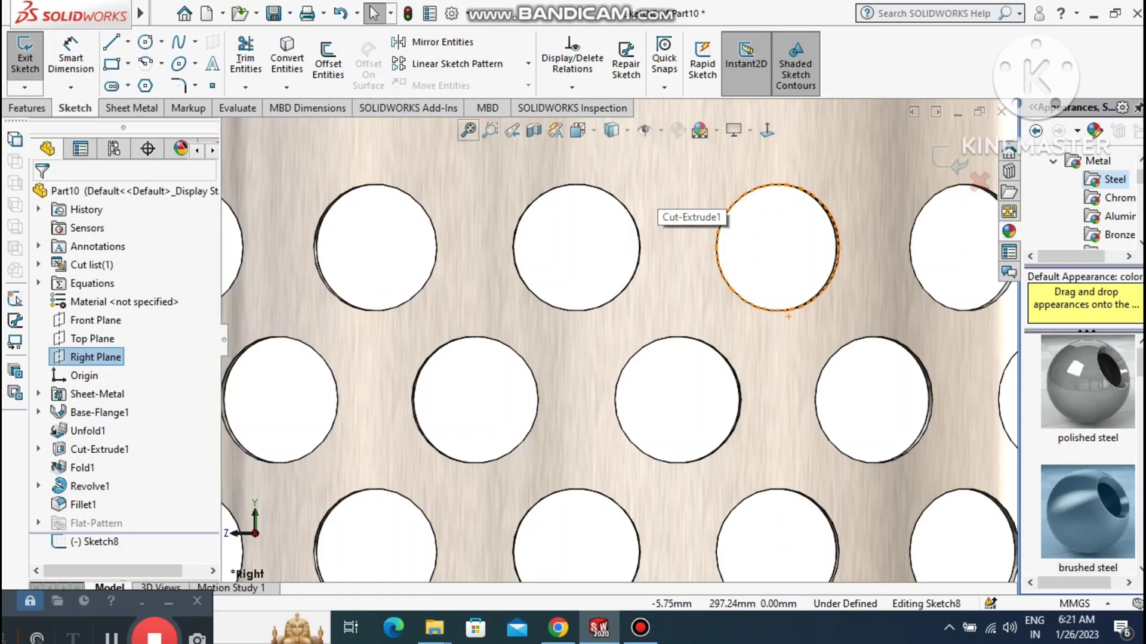
left_click(468, 129)
right_click(827, 202)
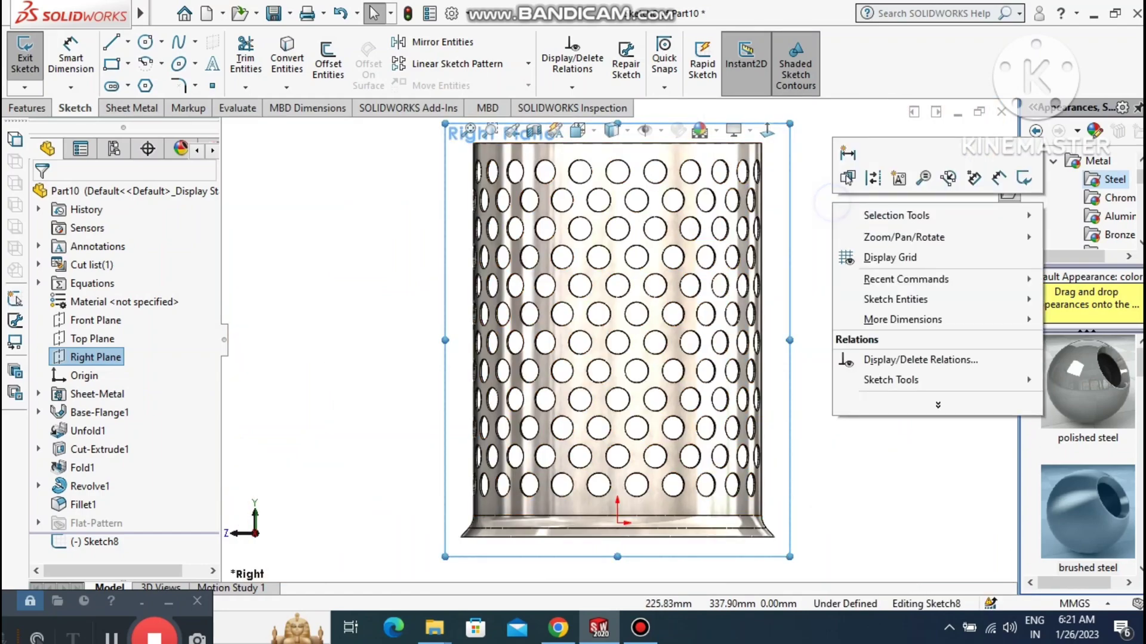
left_click(800, 217)
scroll(716, 175, "down", 2)
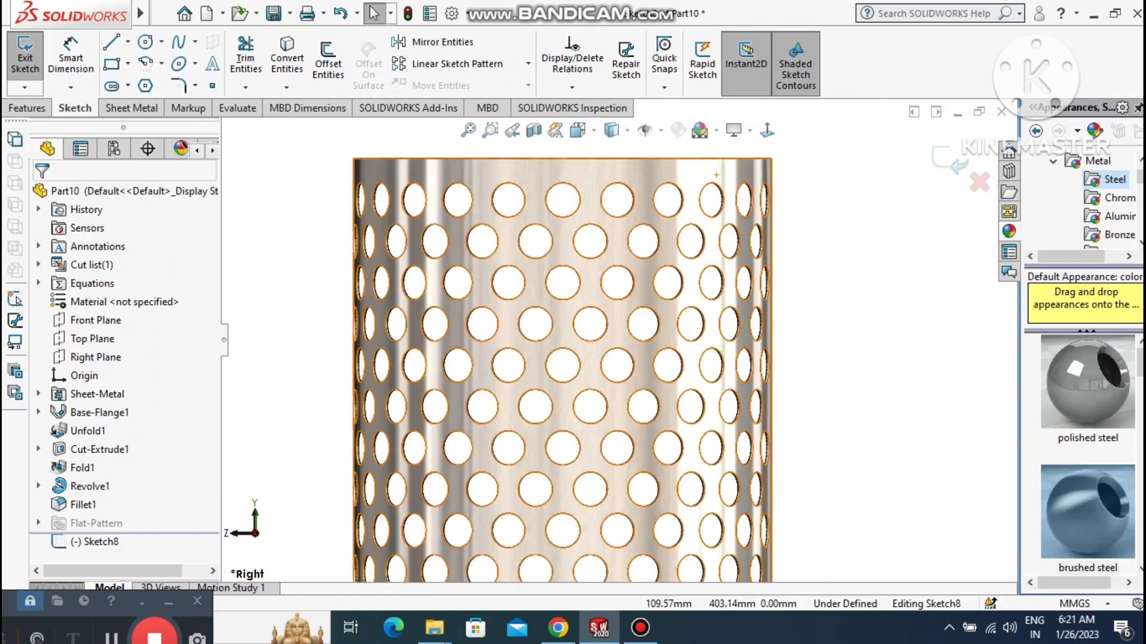
scroll(716, 175, "up", 2)
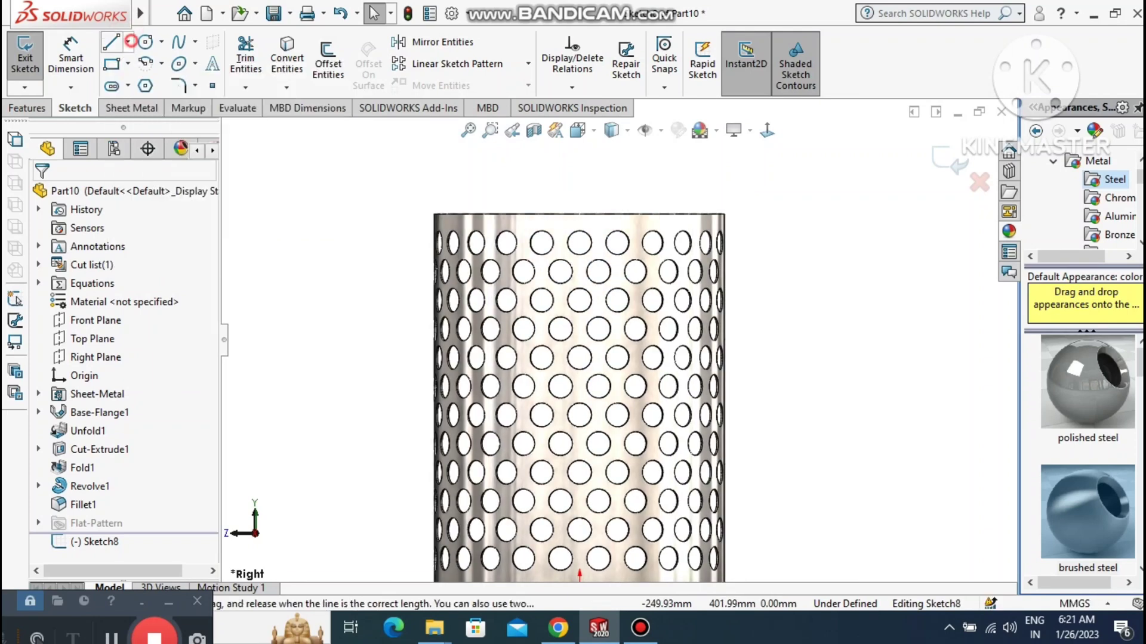
left_click(129, 42)
left_click(191, 82)
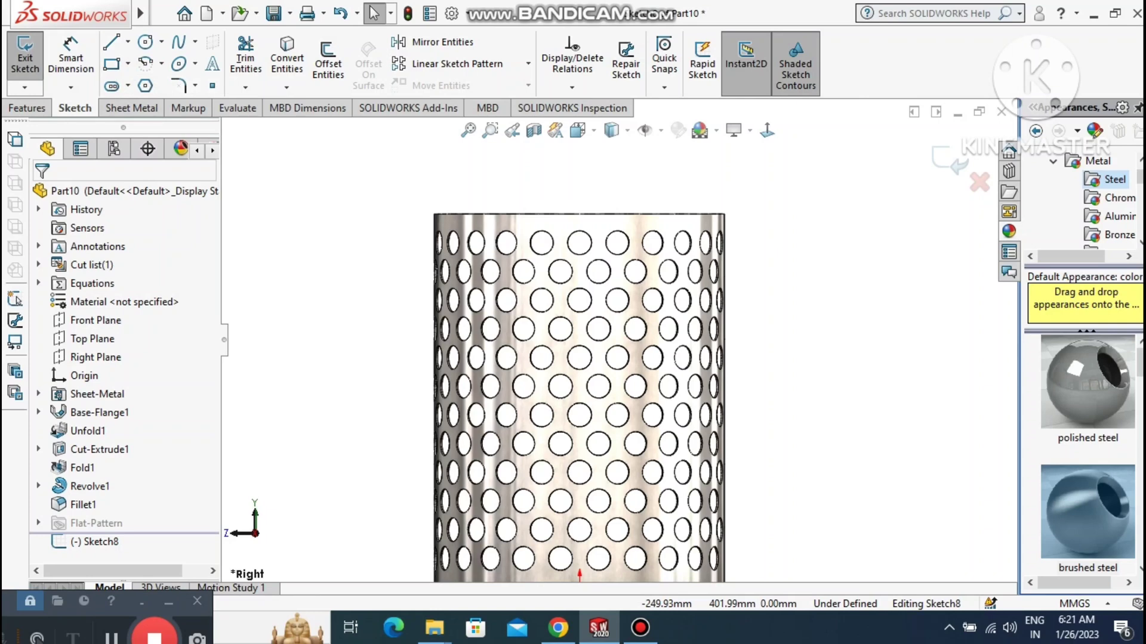
left_click(579, 214)
left_click(579, 150)
key("Escape")
key("Escape")
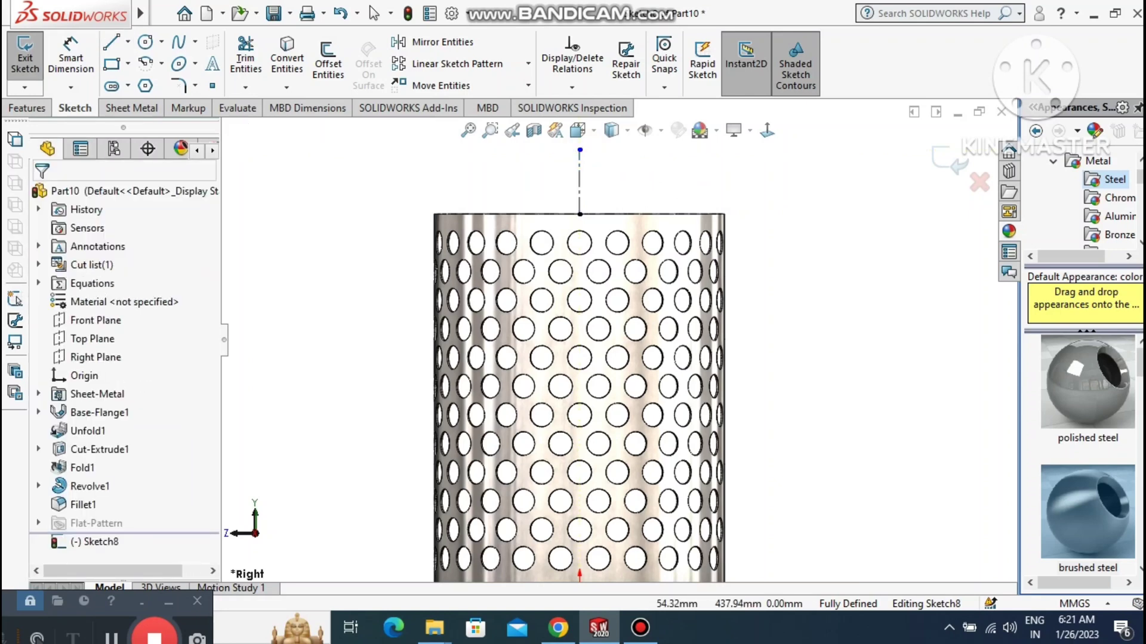
Sketch a line about 81 mm long from the top edge's left corner, slanting upward and inward at about 64 degrees.
mouse_move(140, 13)
left_click(111, 42)
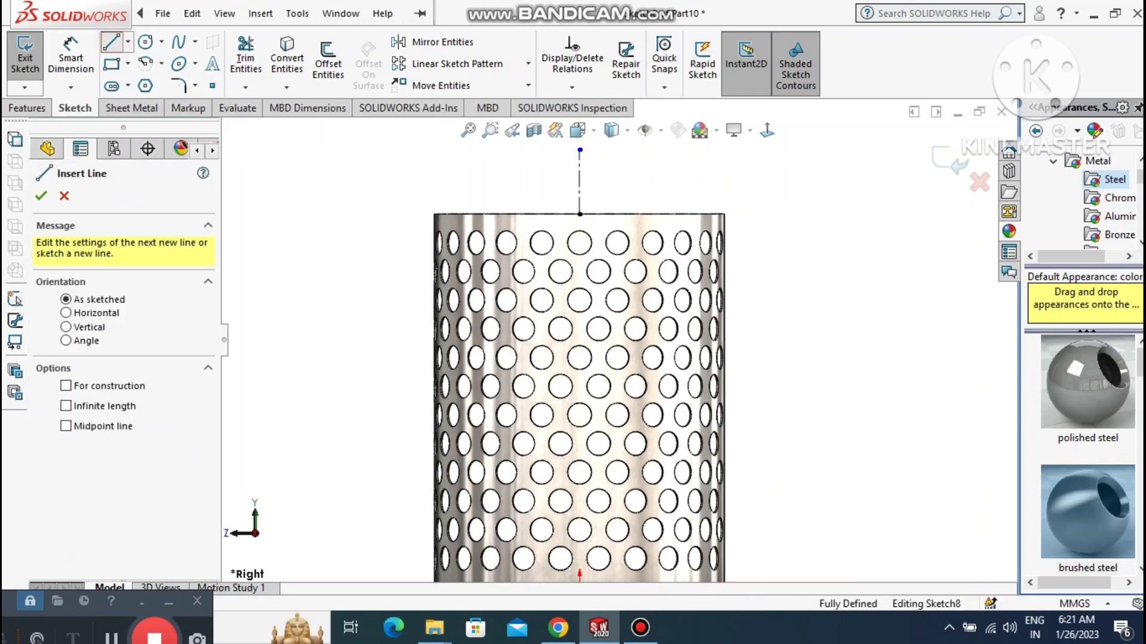
left_click(434, 214)
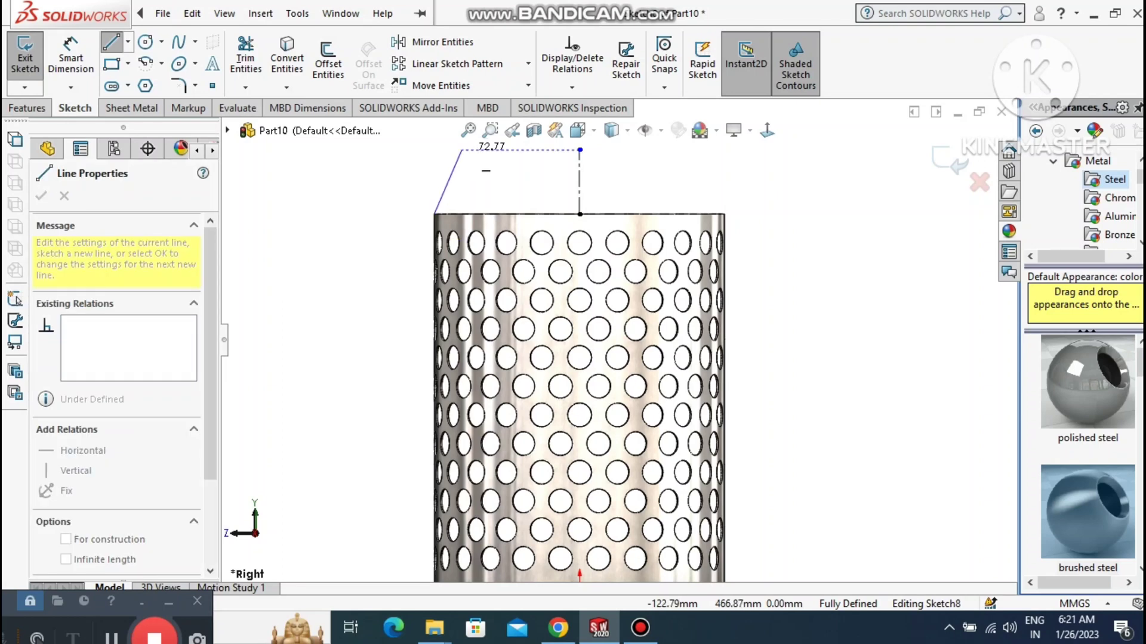
left_click(467, 144)
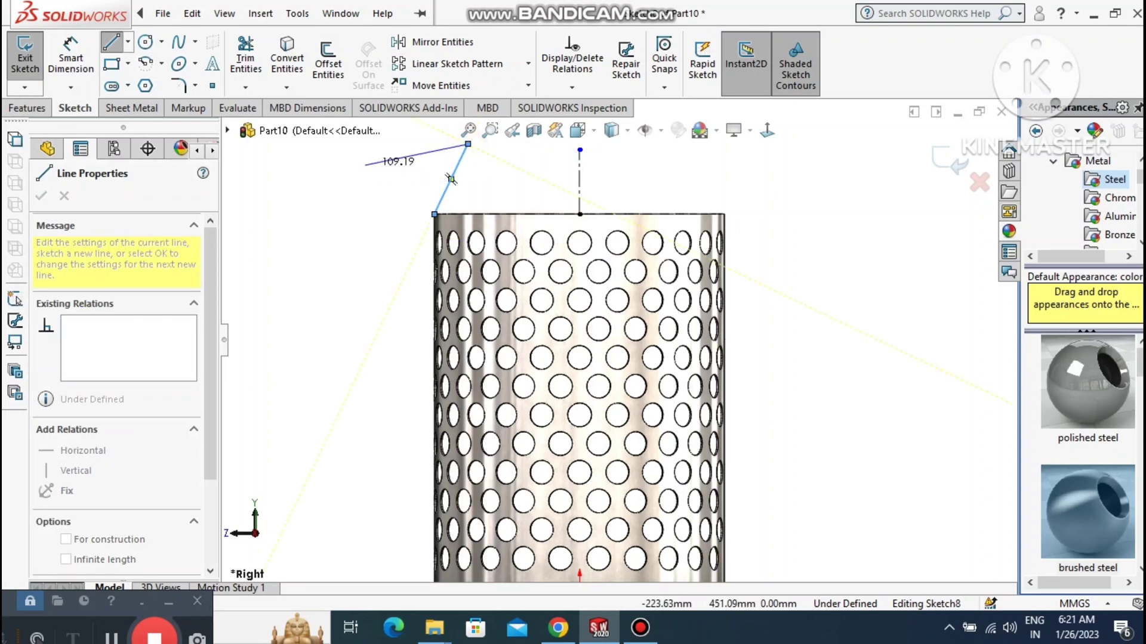
key("Escape")
key("Escape")
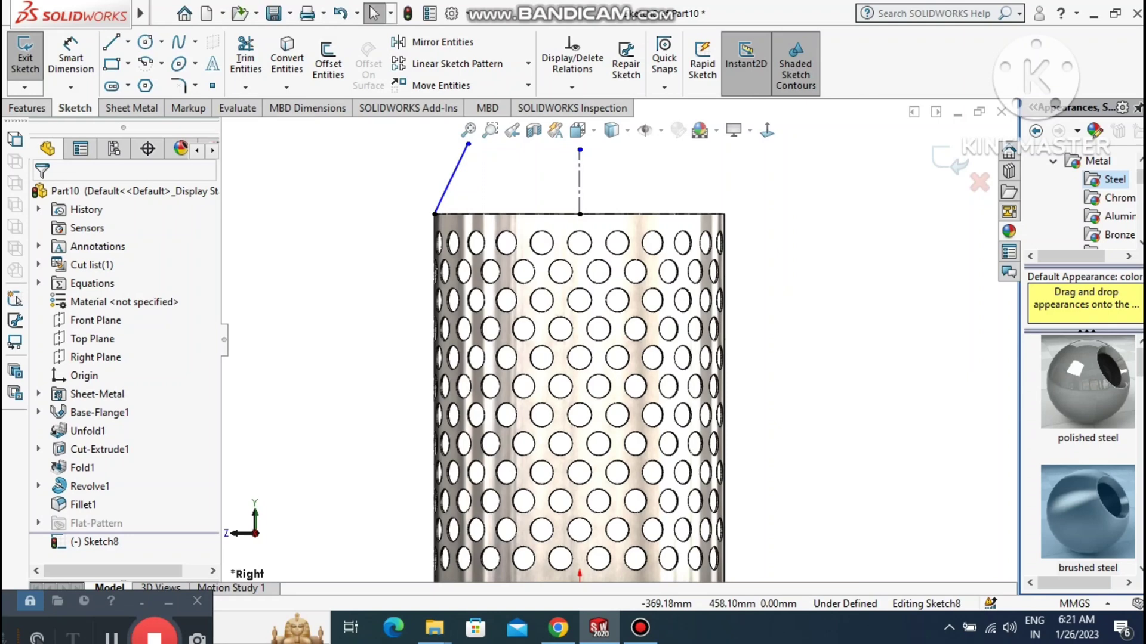
Dimension the angle between the slanted line and the cylinder's top edge at 73.77 degrees.
left_click(71, 58)
left_click(454, 214)
left_click(455, 173)
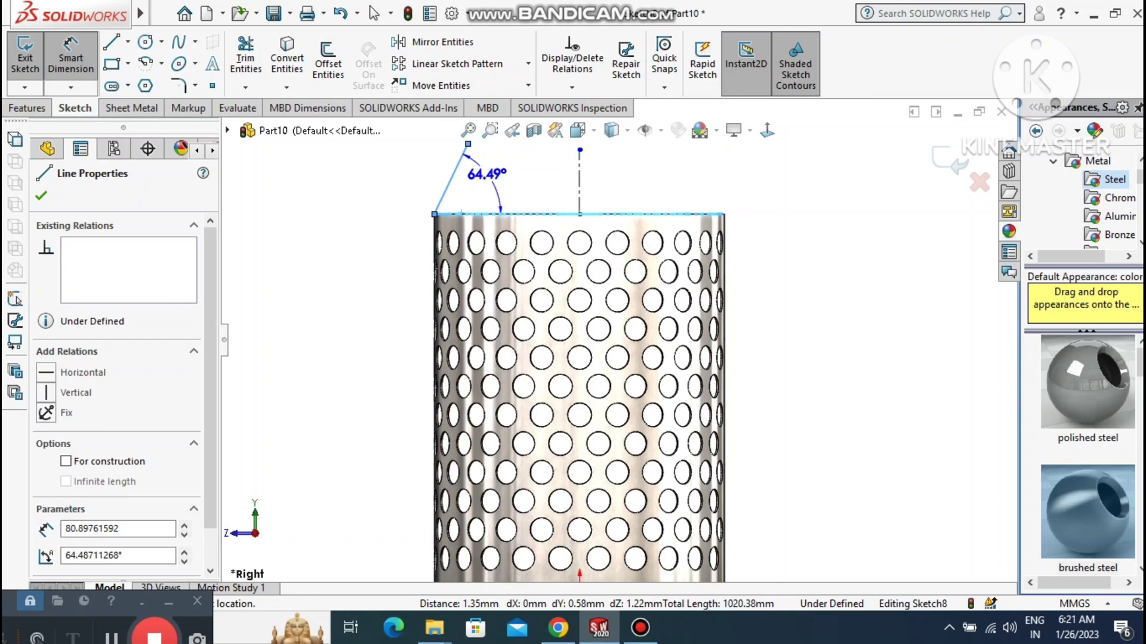
left_click(487, 177)
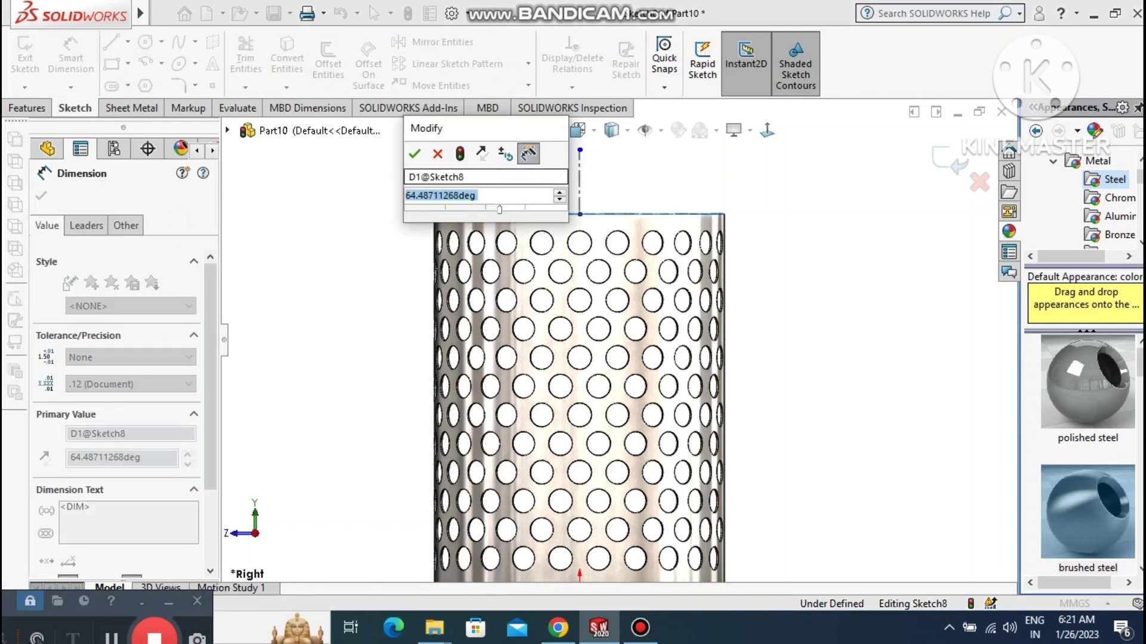
type("73")
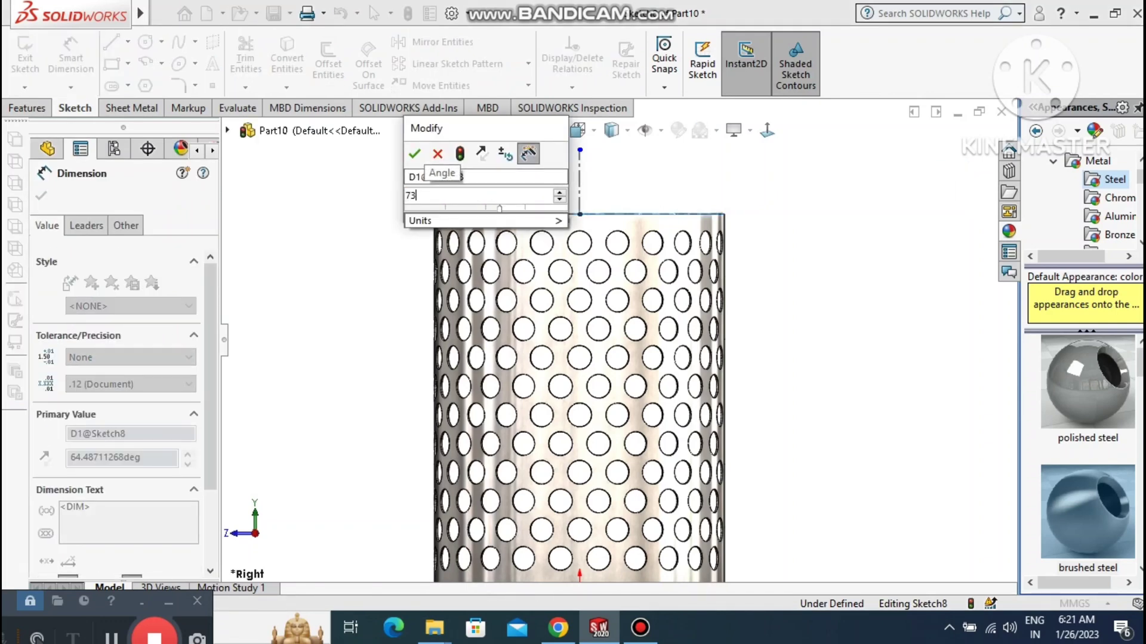
type(".77")
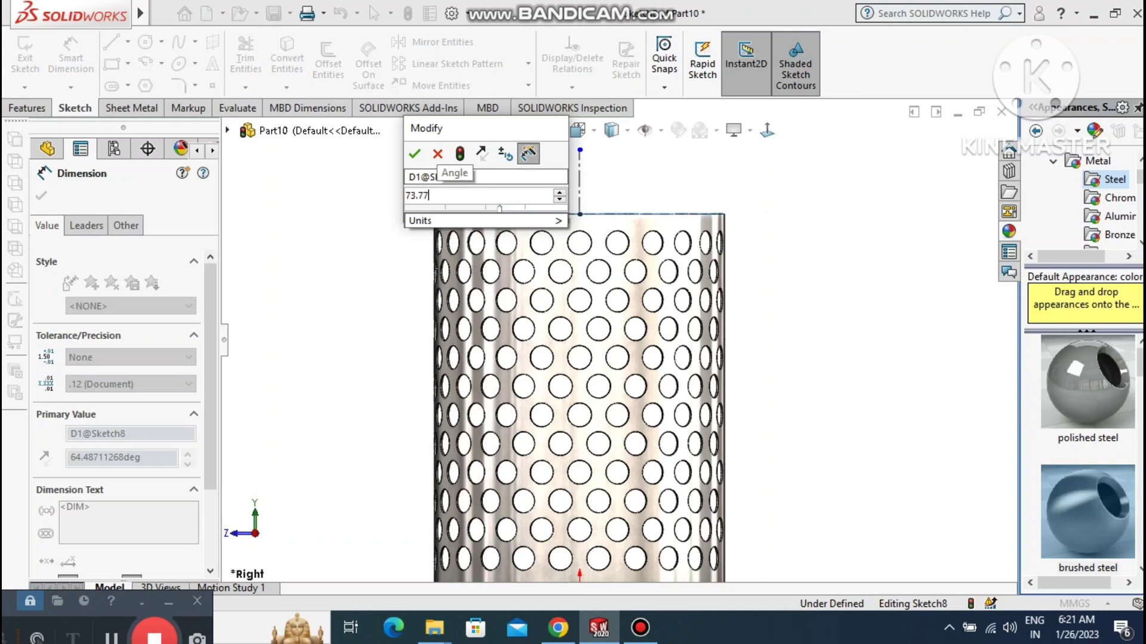
key("Return")
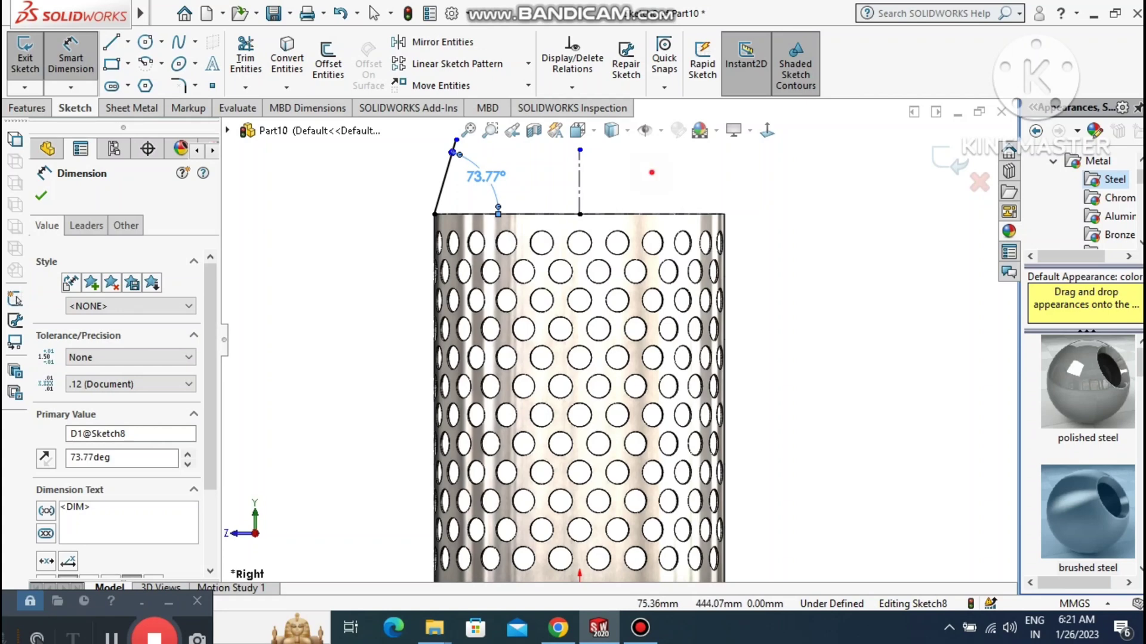
Dimension the vertical height between the slanted line's two endpoints at 75 mm.
left_click(652, 172)
scroll(510, 171, "up", 1)
scroll(509, 171, "down", 2)
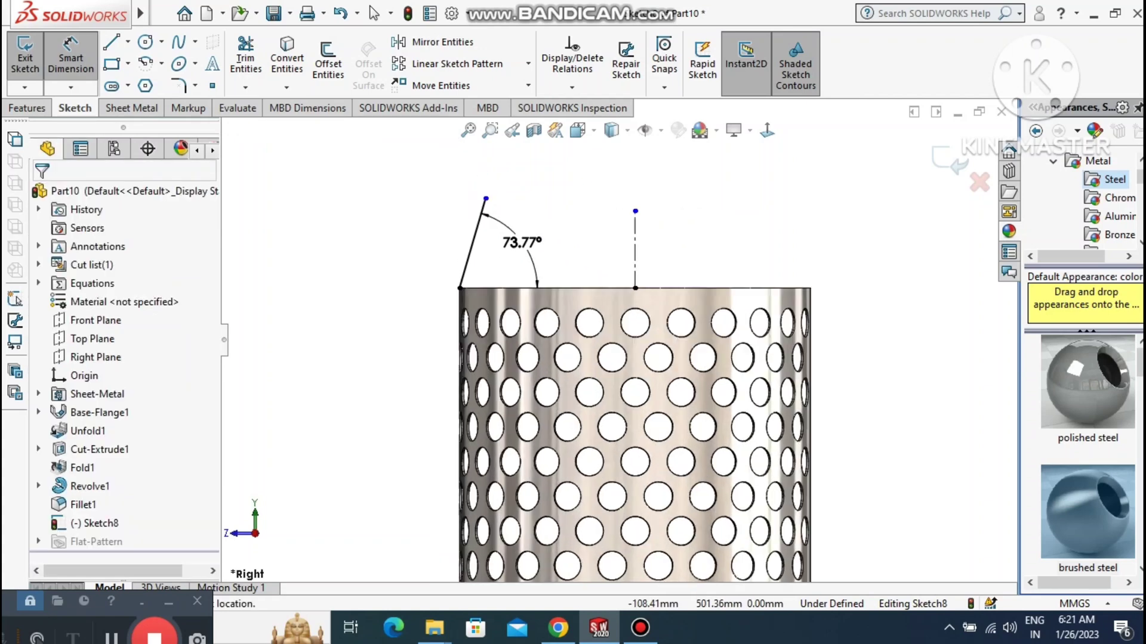
left_click(486, 198)
left_click(460, 288)
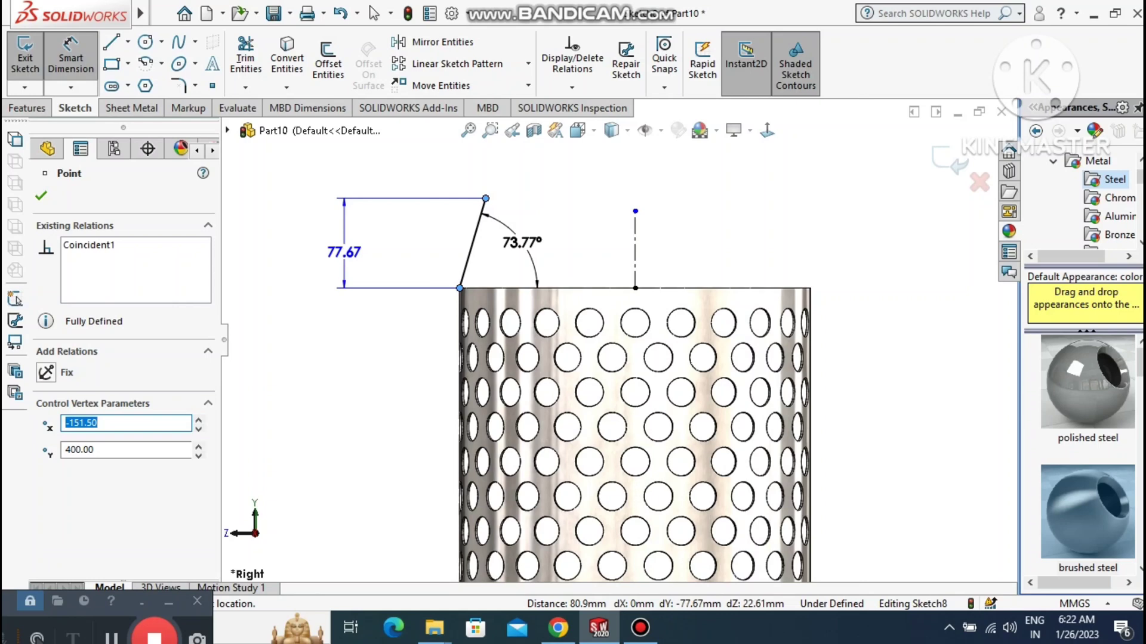
left_click(344, 251)
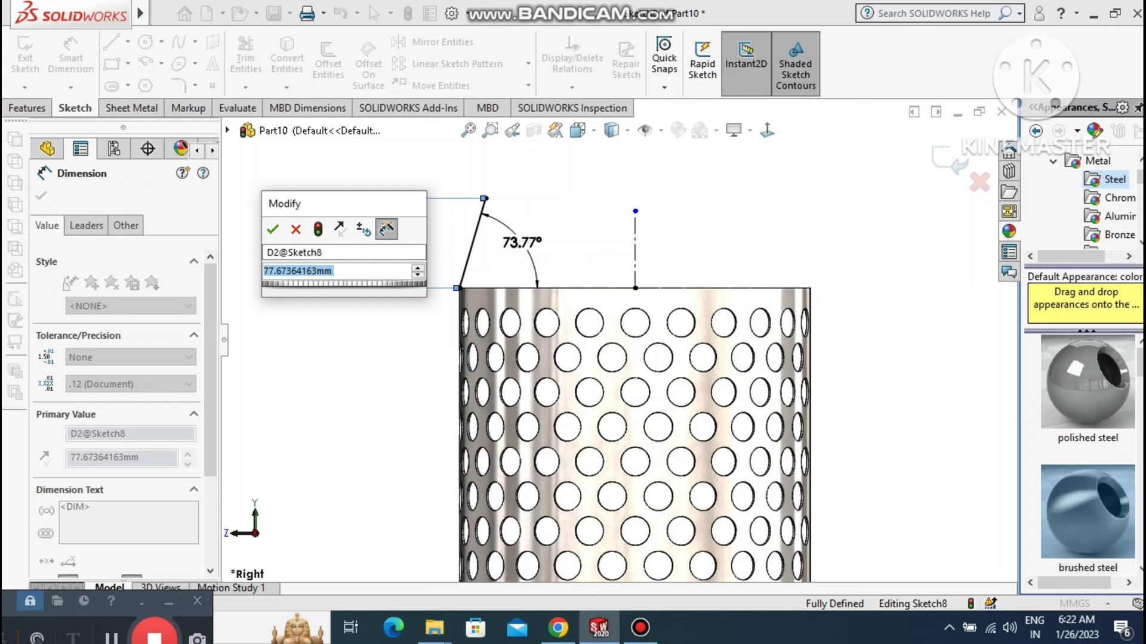
type("75")
key("Return")
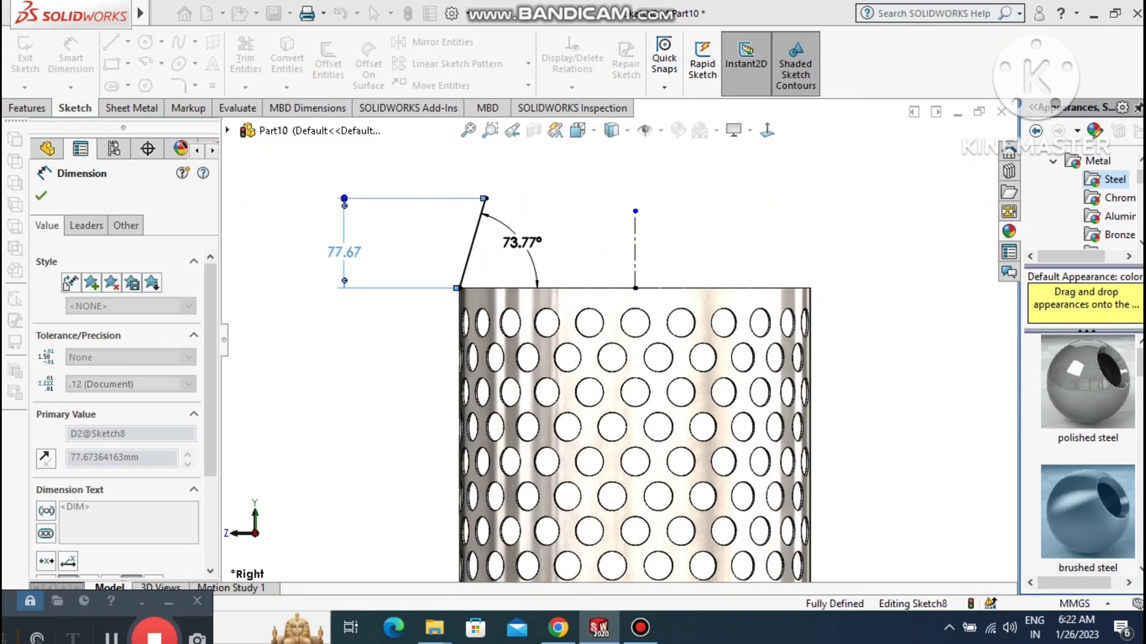
Set the slanted line's vertical height to 77 mm and sketch a circle about 29 mm in diameter centred on the line's midpoint.
left_click(316, 315)
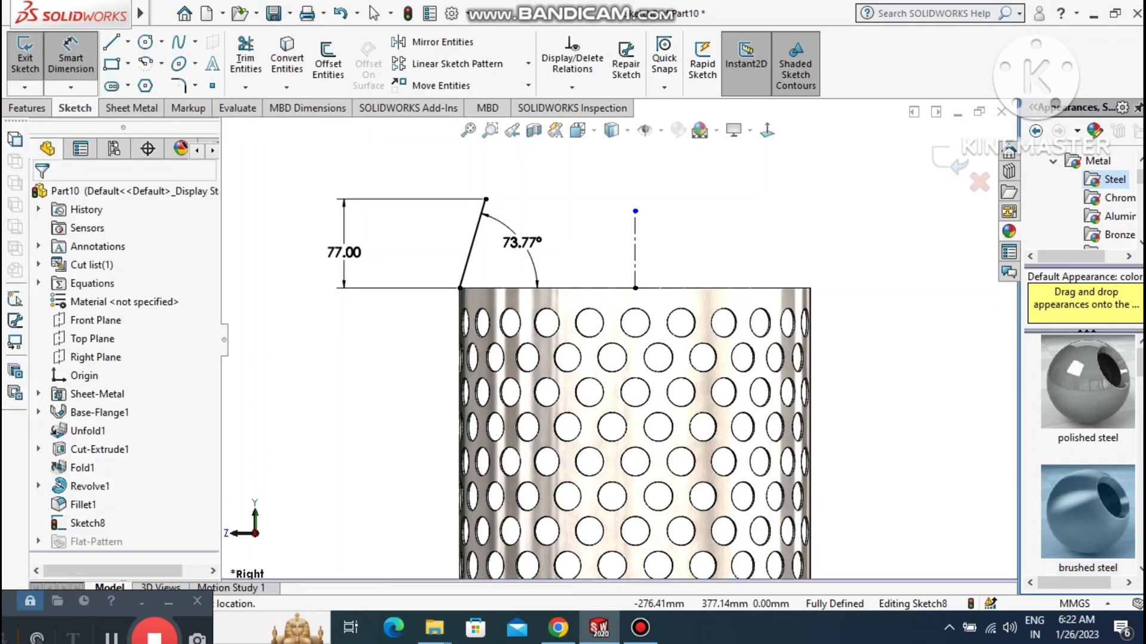
left_click(145, 42)
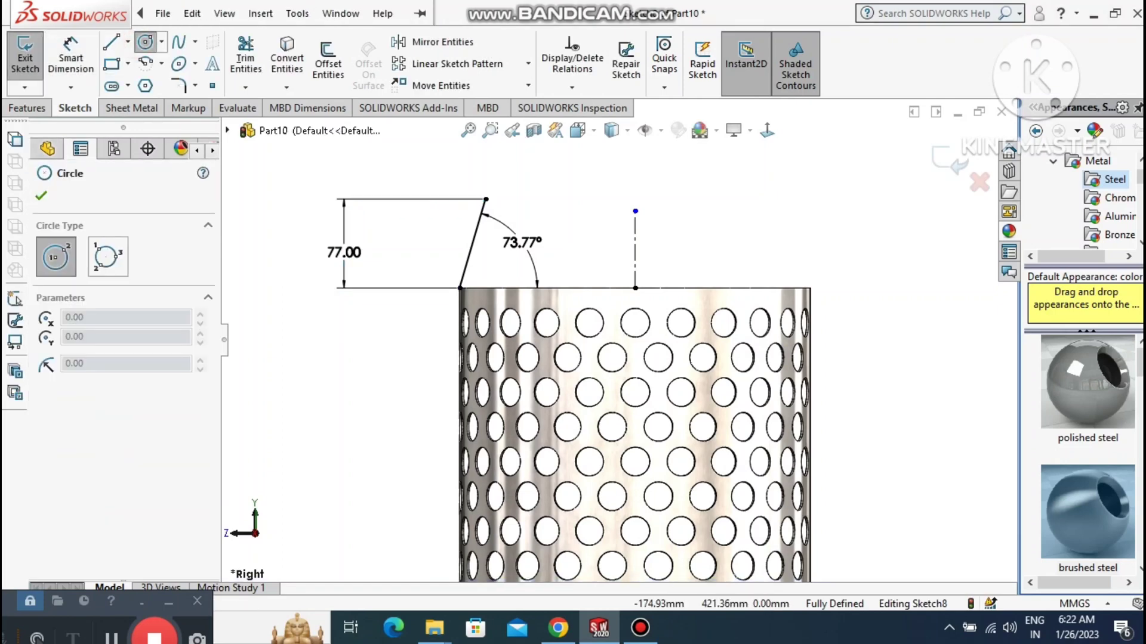
left_click(471, 244)
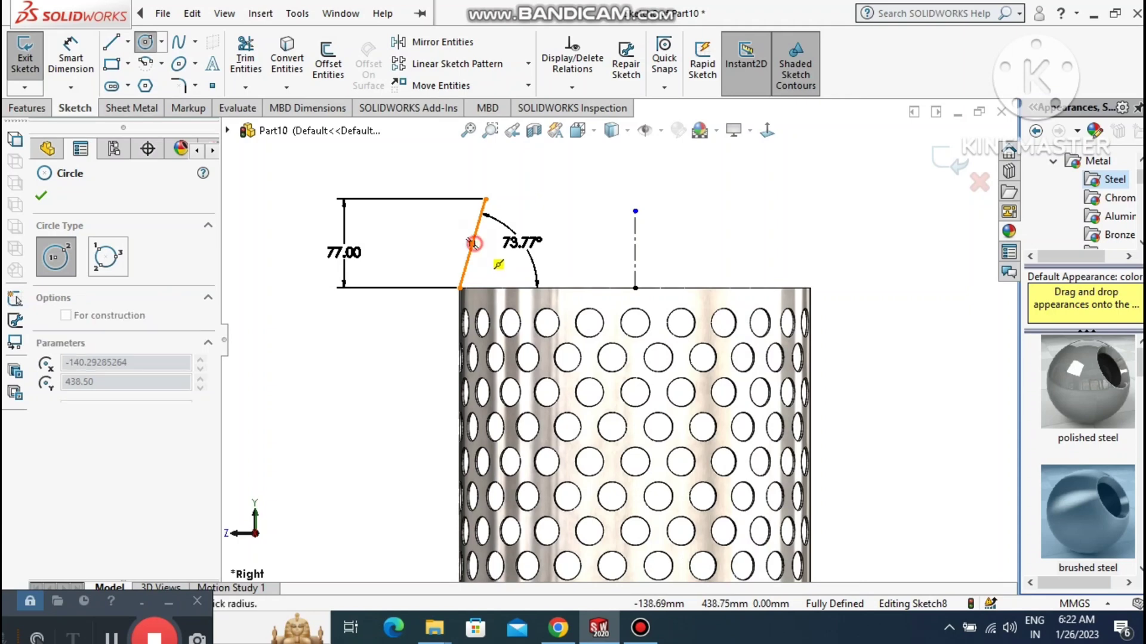
left_click(482, 254)
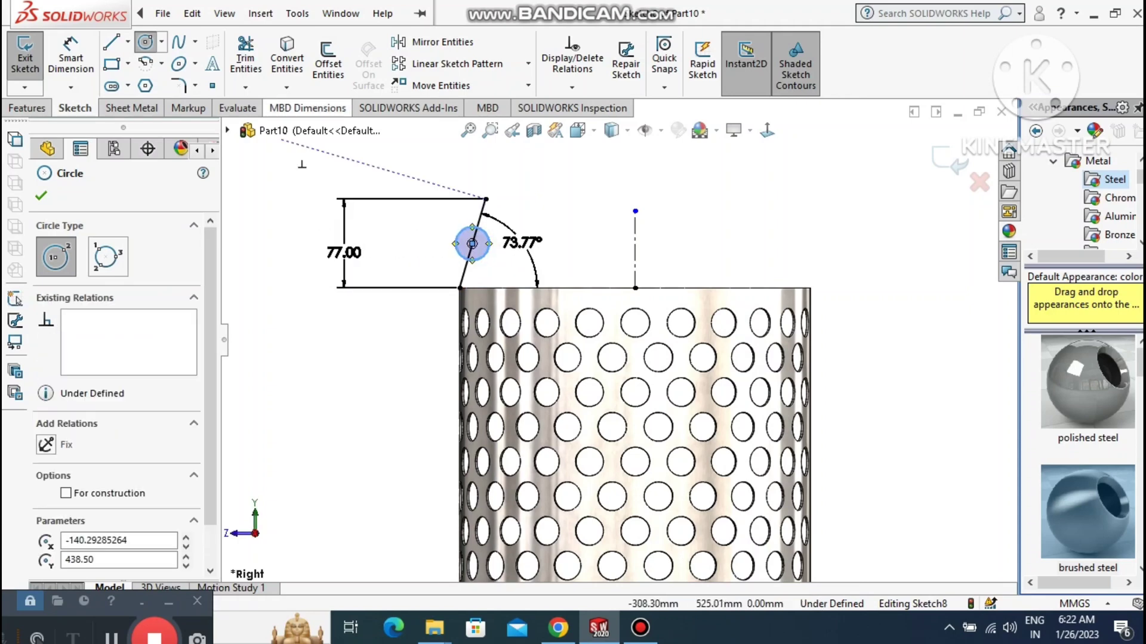
Dimension the diameter of the circle on the slanted line at 15 mm.
left_click(70, 54)
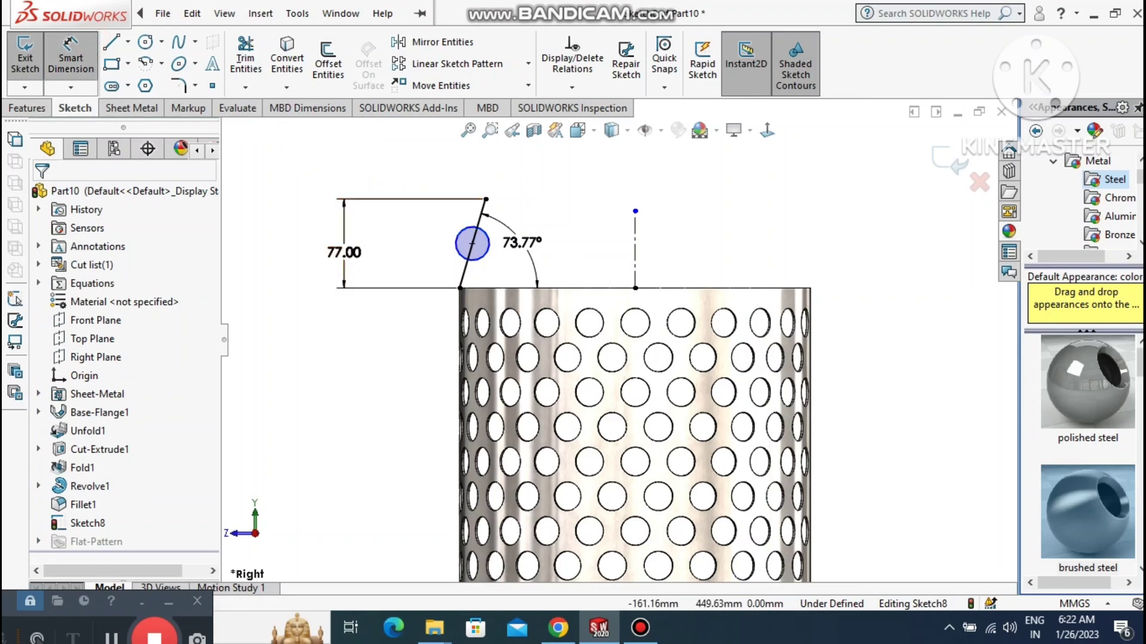
left_click(471, 243)
left_click(399, 160)
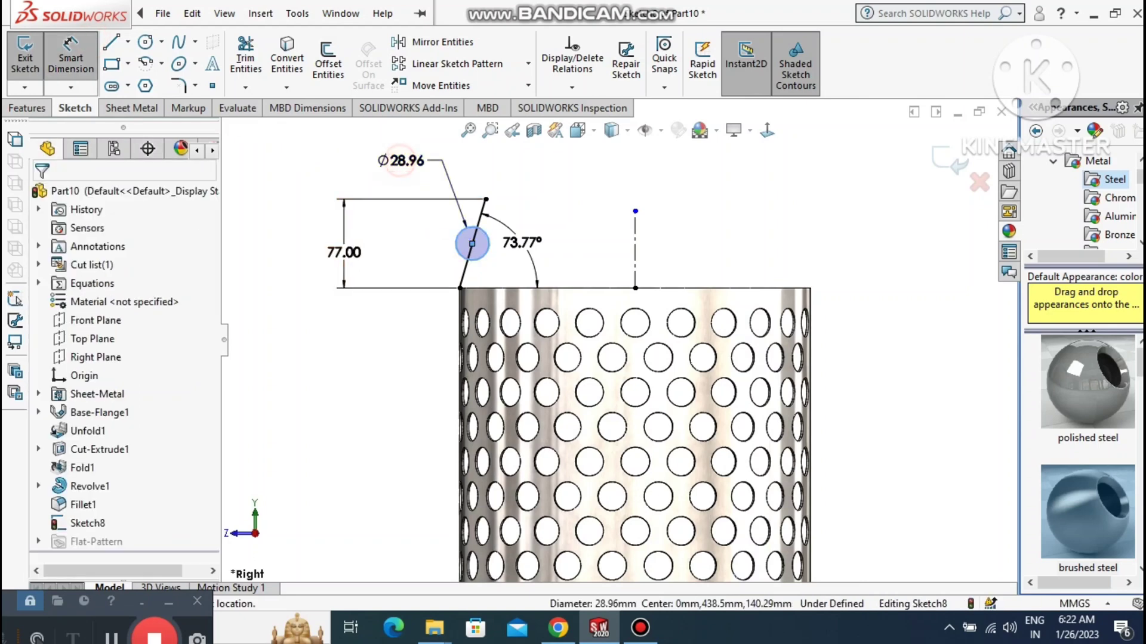
type("15")
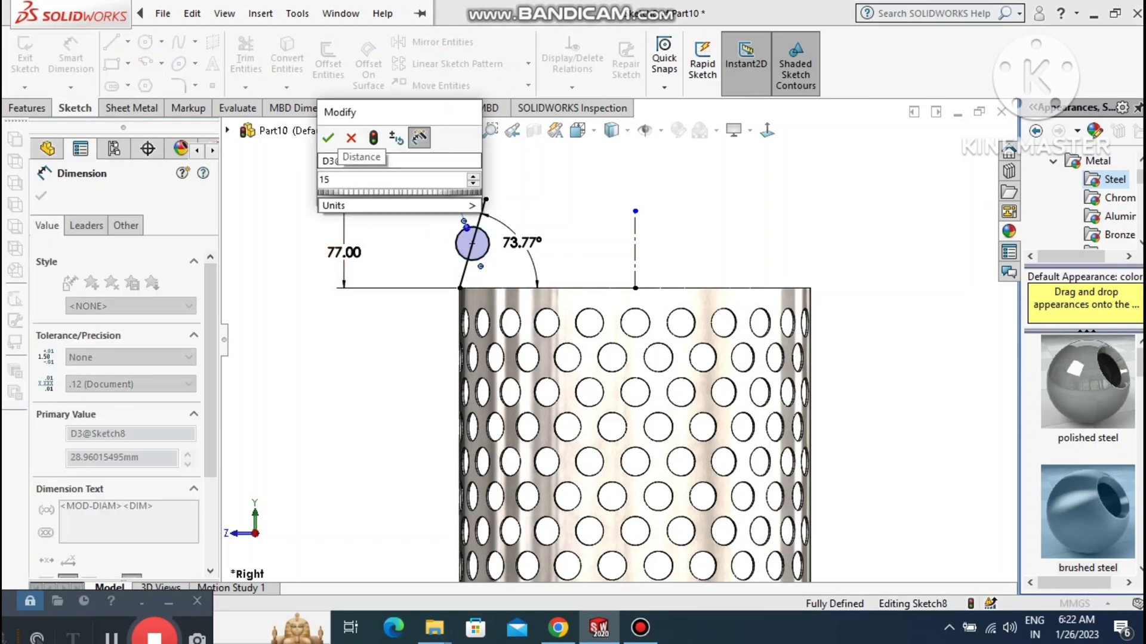
key("Return")
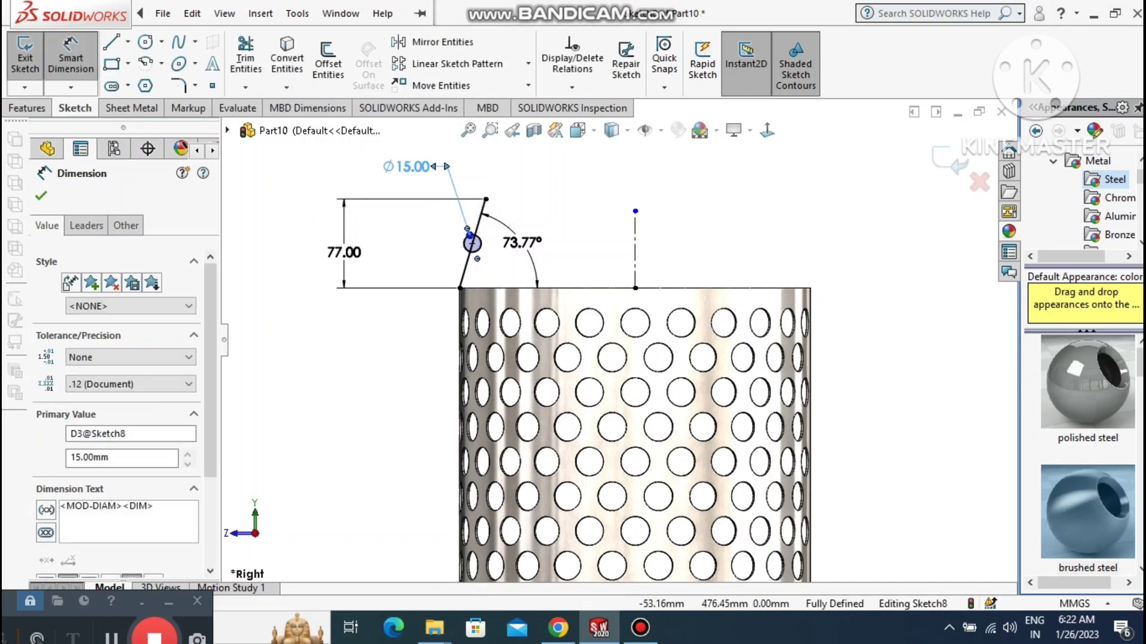
left_click(574, 200)
key("Escape")
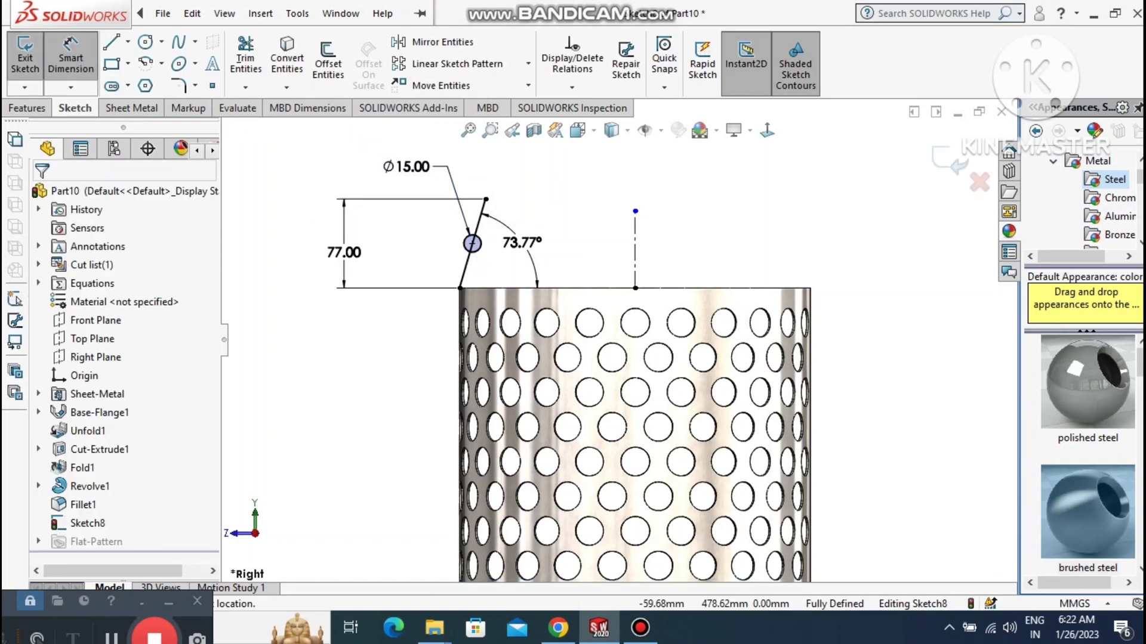
Trim away the circle's outer half and the line segment inside it, leaving an inward semicircular groove in the slanted line.
scroll(552, 164, "down", 2)
left_click(245, 58)
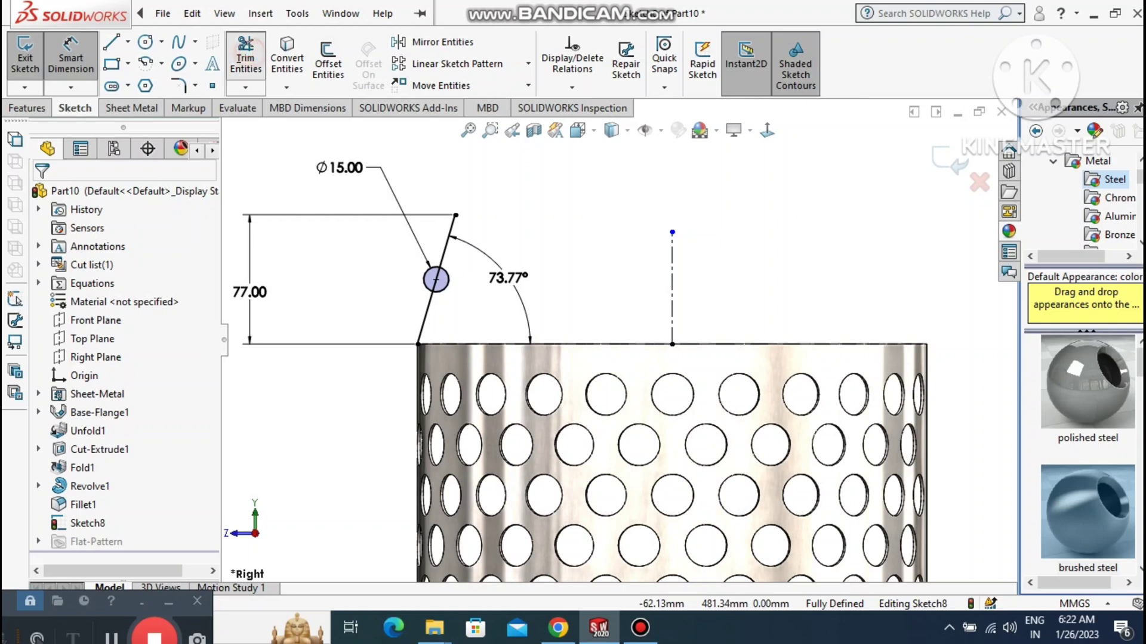
left_click_drag(421, 272, 440, 273)
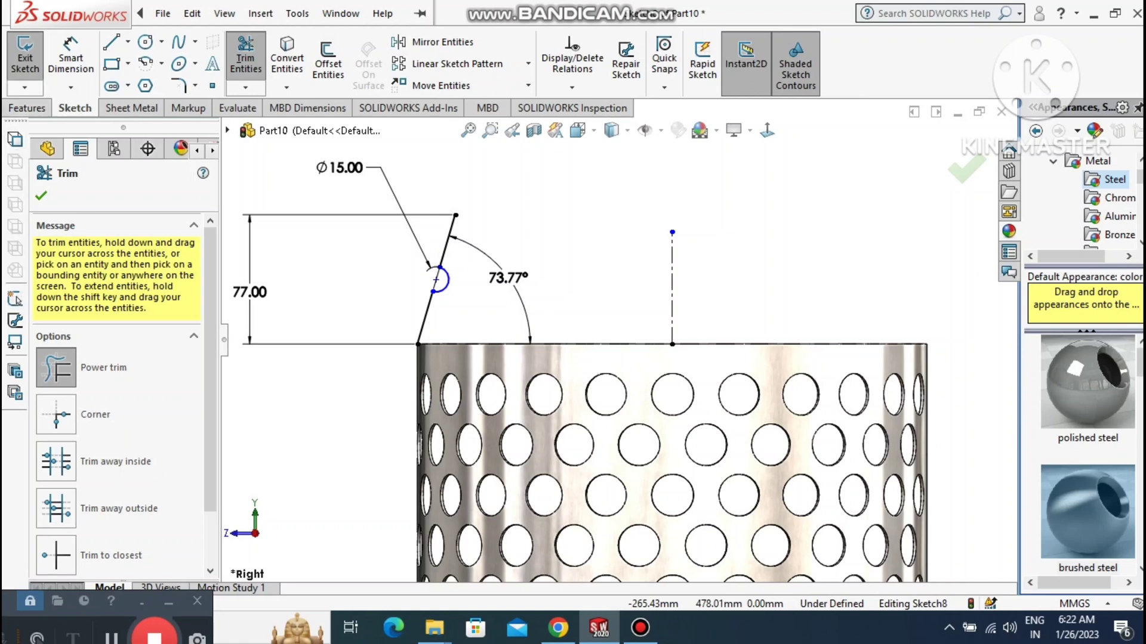
left_click(41, 196)
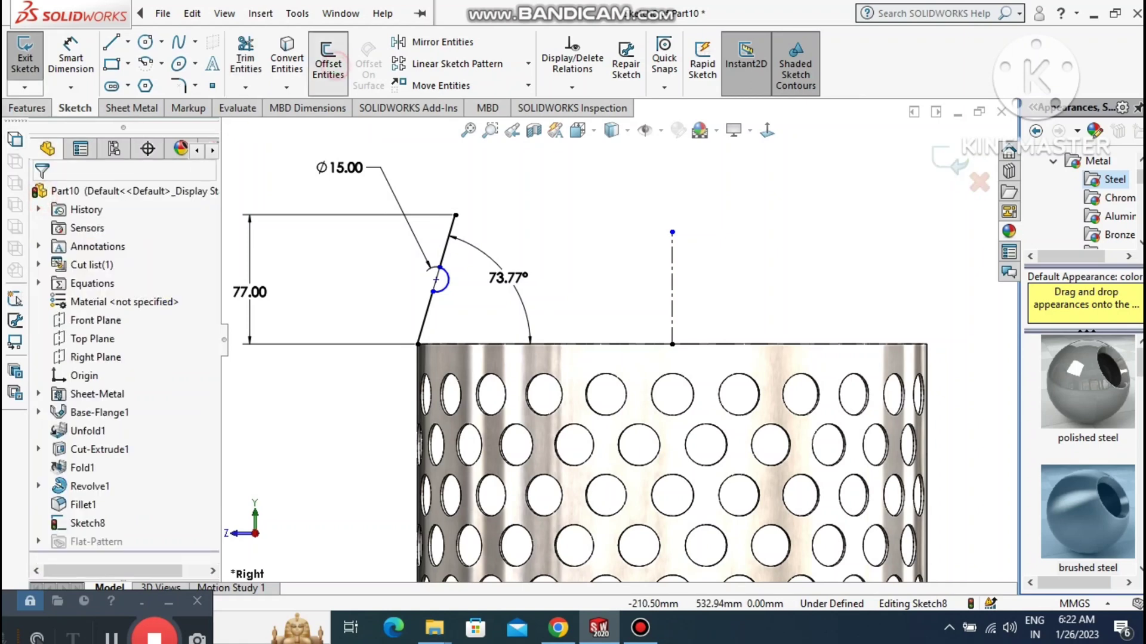
Offset the slanted line and groove arc chain 1.50 mm inward in one direction, with capped ends.
left_click(328, 62)
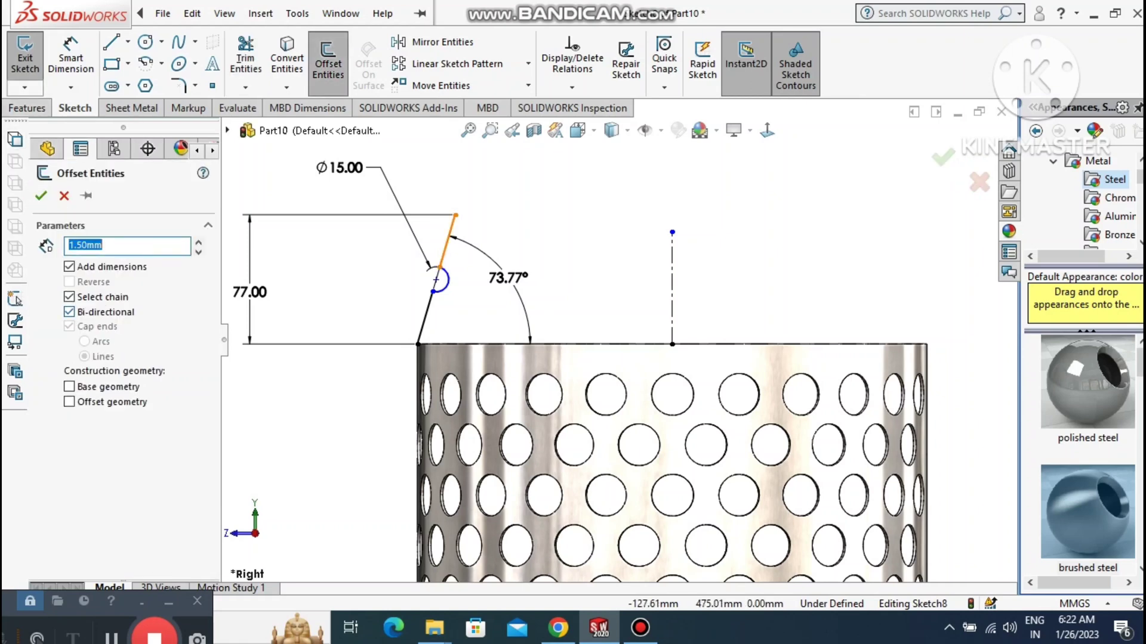
left_click(448, 240)
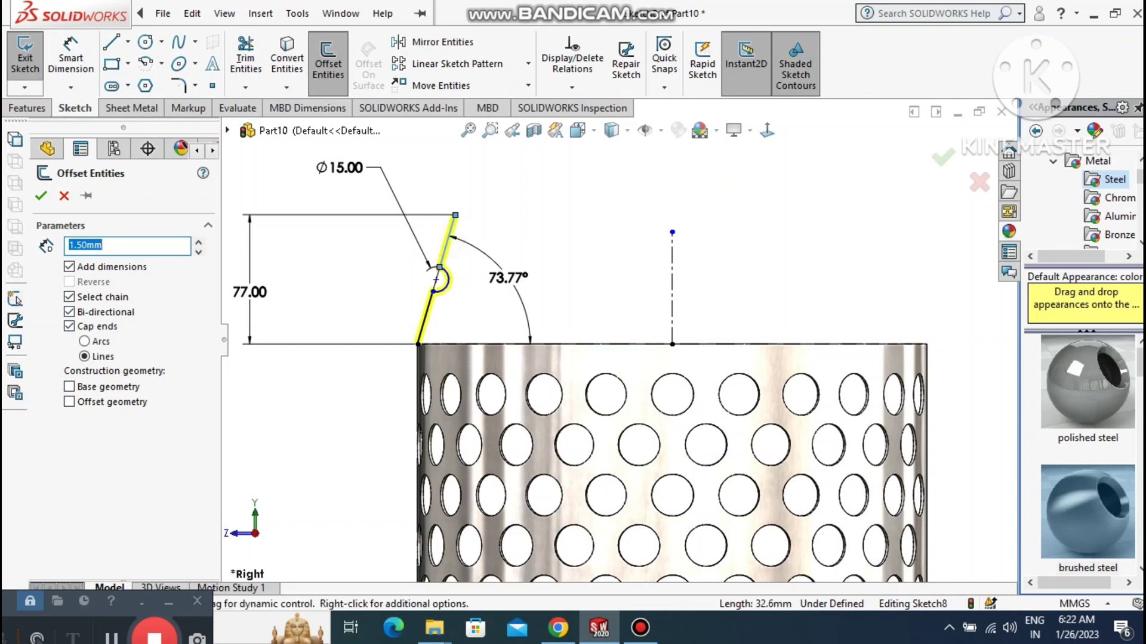
left_click(69, 312)
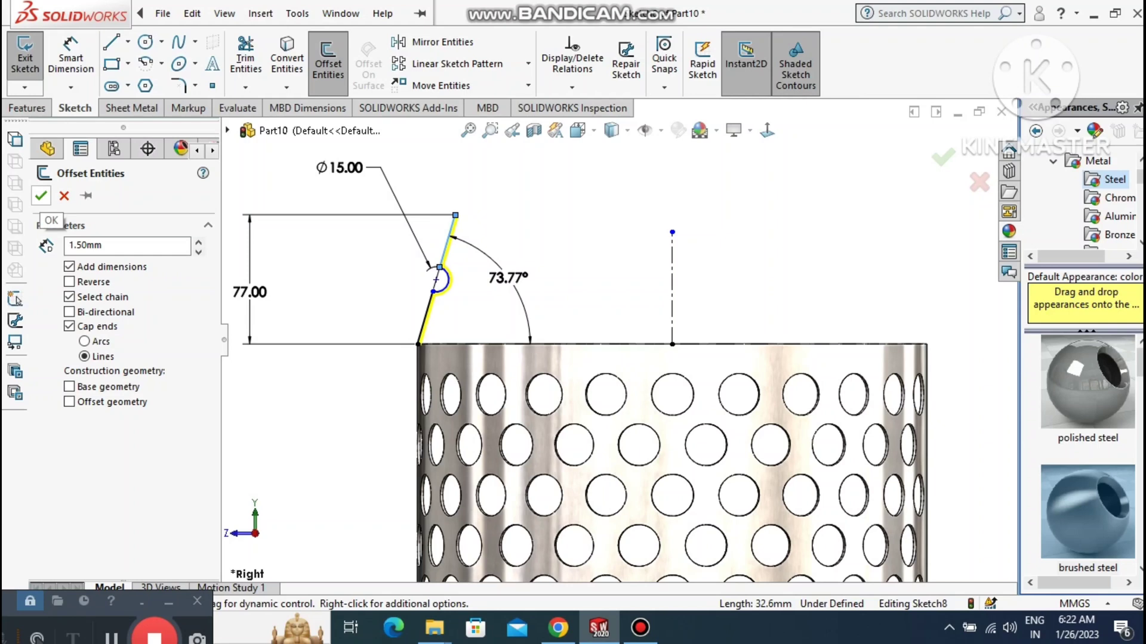
left_click(84, 342)
left_click(40, 196)
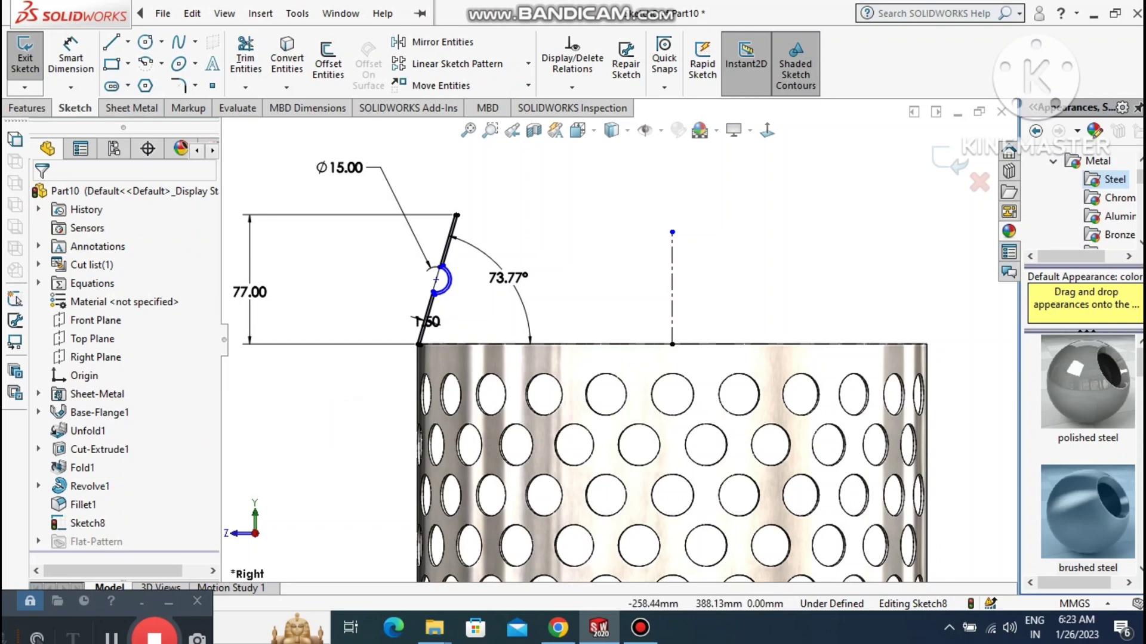
Revolve the capped offset profile around the vertical centerline to form the grooved, tapered top.
left_click(133, 108)
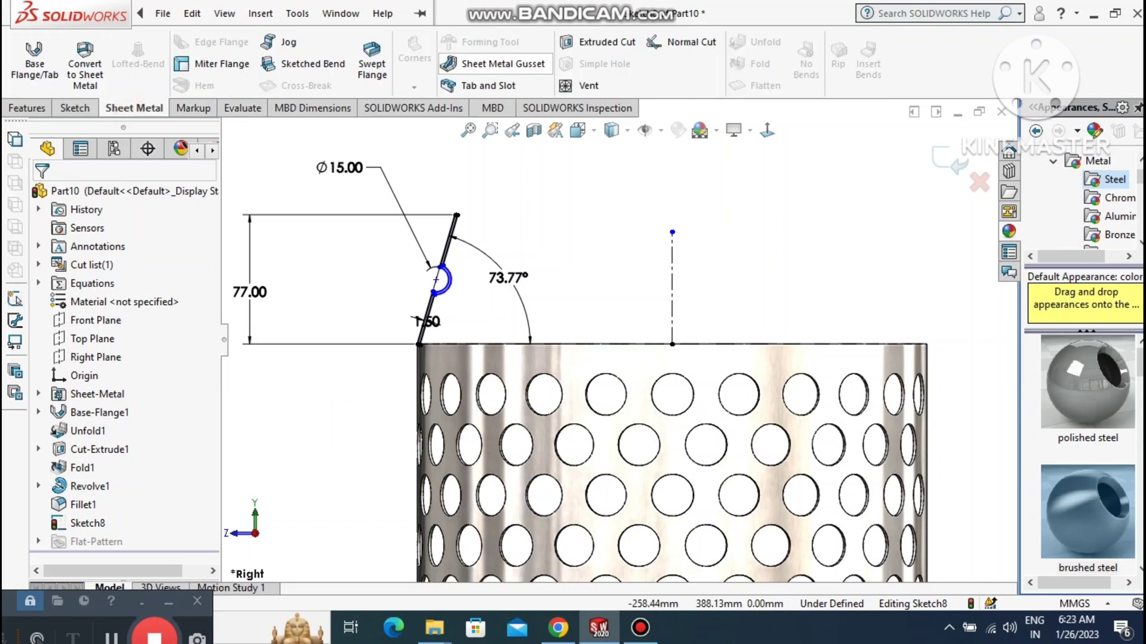
left_click(27, 108)
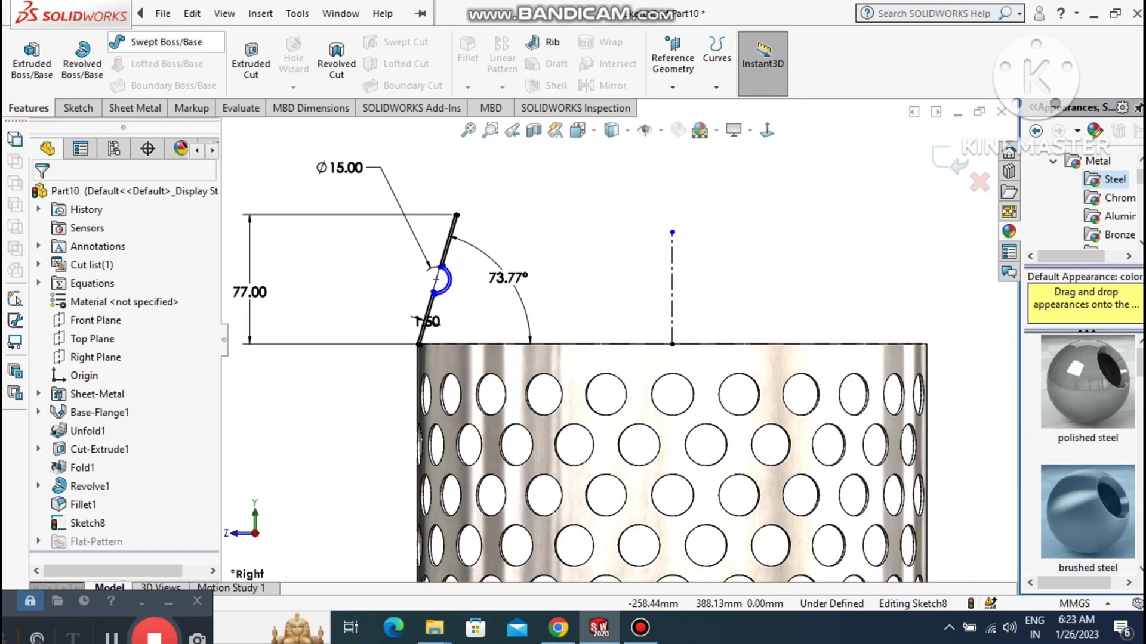
left_click(83, 59)
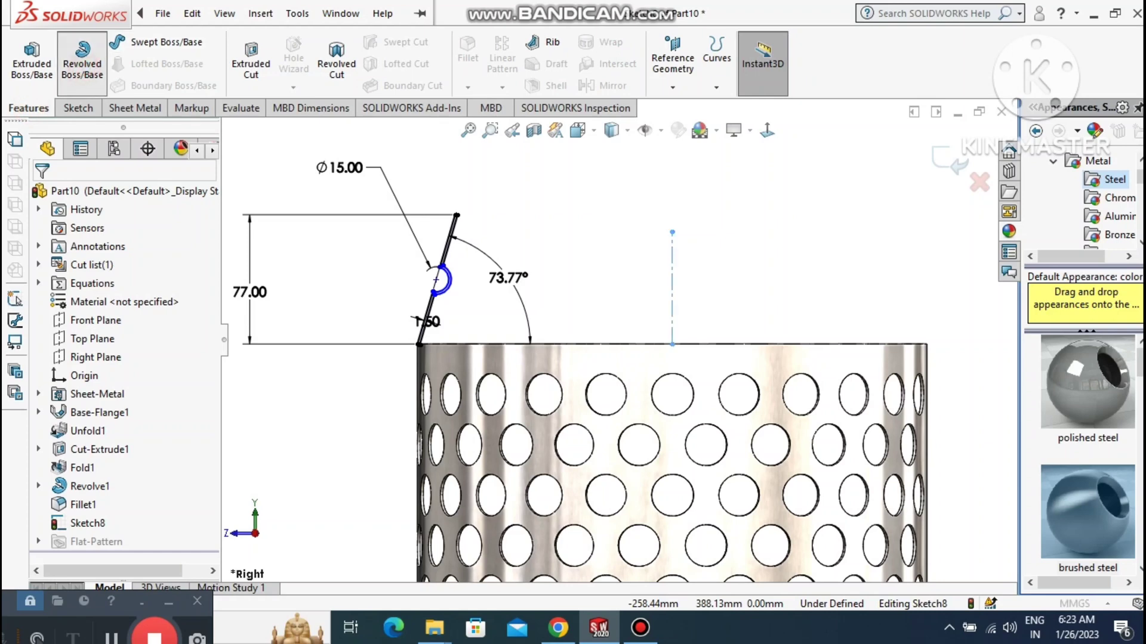
left_click(40, 196)
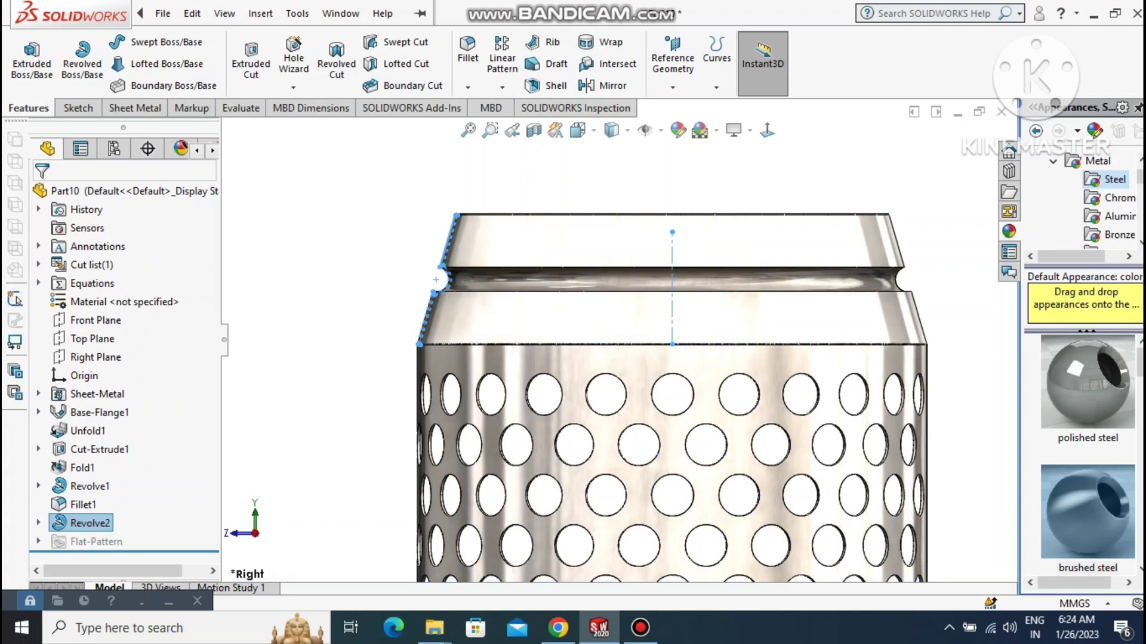
left_click(596, 166)
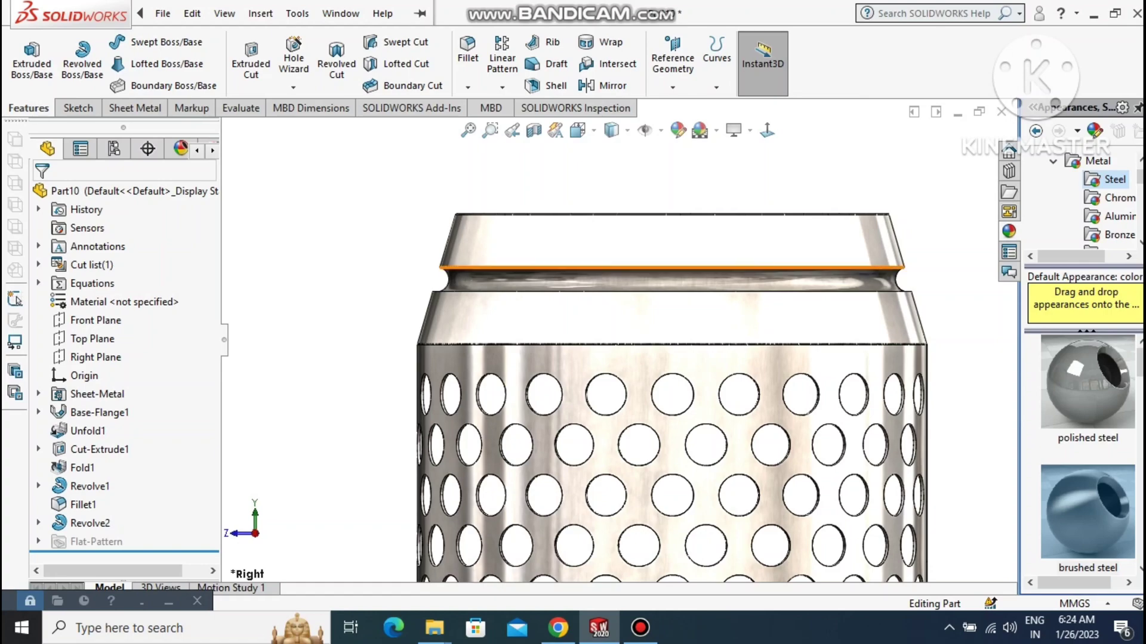
Fillet the outer groove face of the tapered top with a 20 mm radius.
middle_click_drag(597, 316, 546, 346)
middle_click_drag(656, 301, 657, 286)
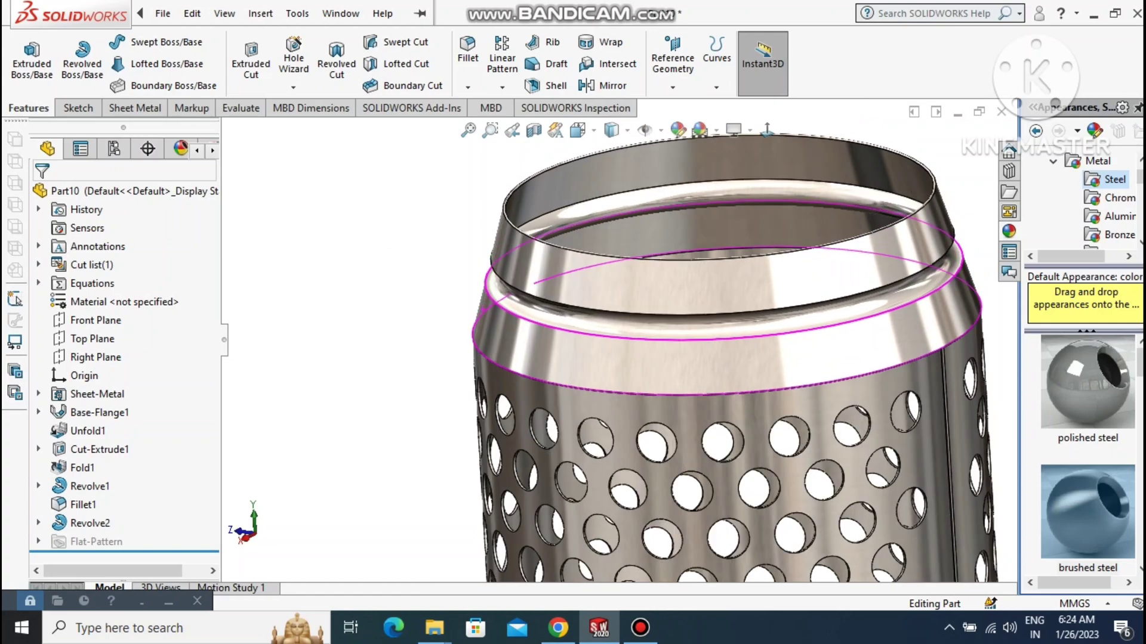
left_click(388, 244)
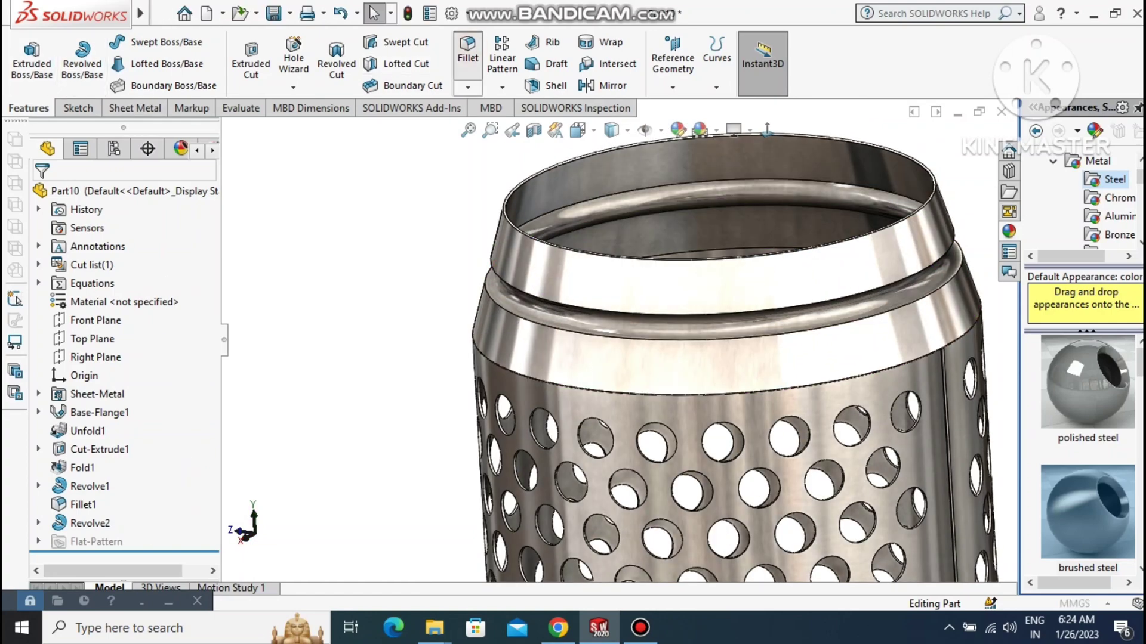
left_click(468, 53)
left_click(616, 325)
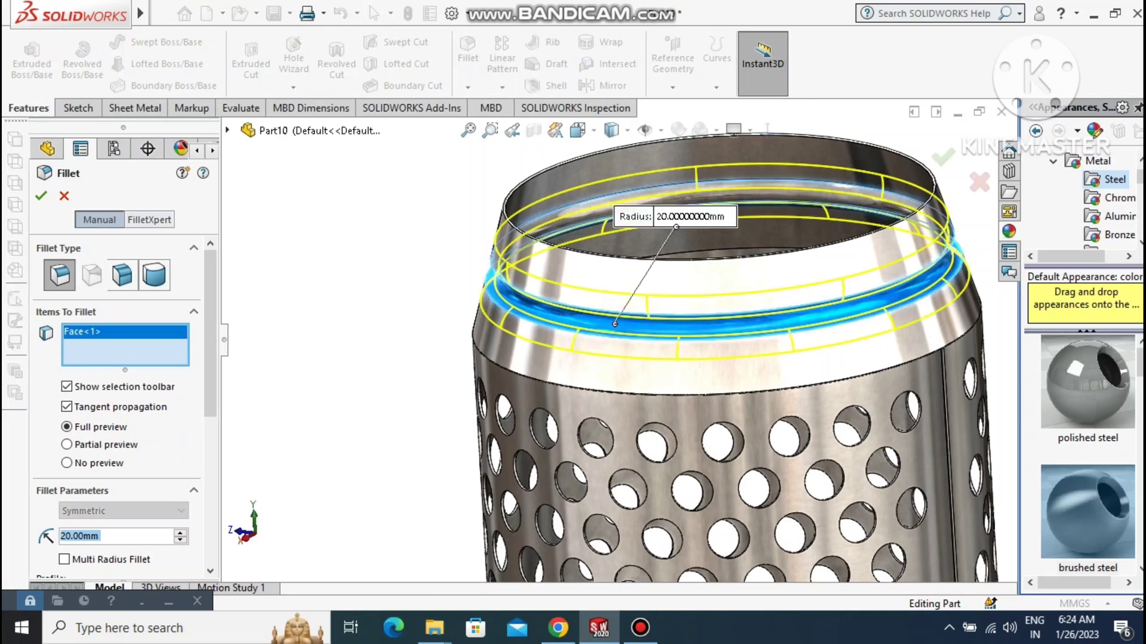
left_click(42, 196)
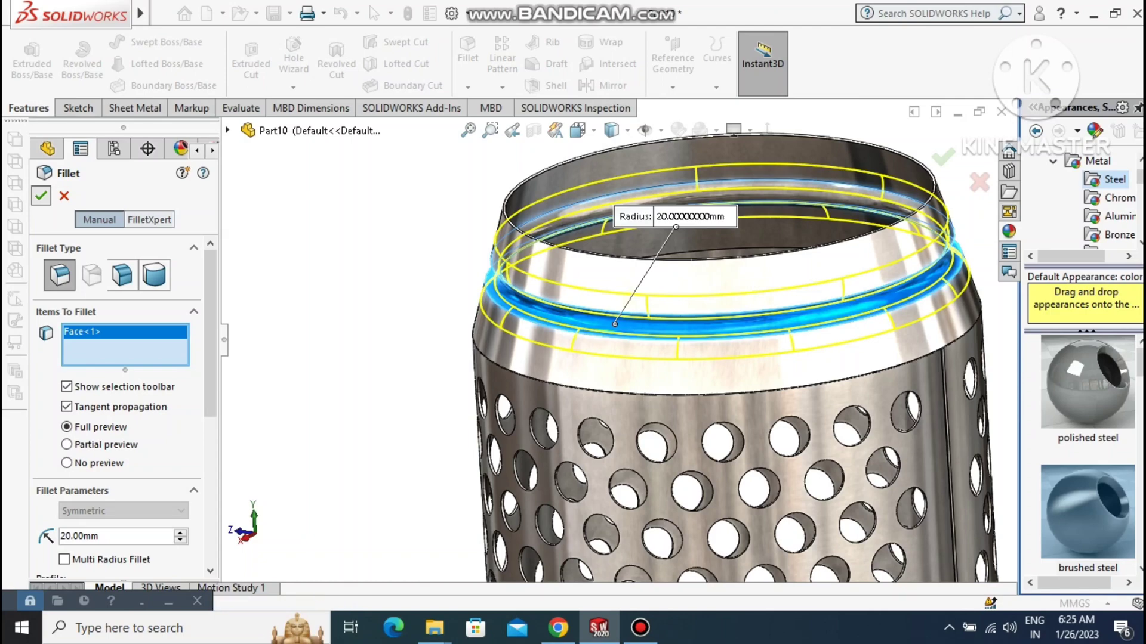
key("Return")
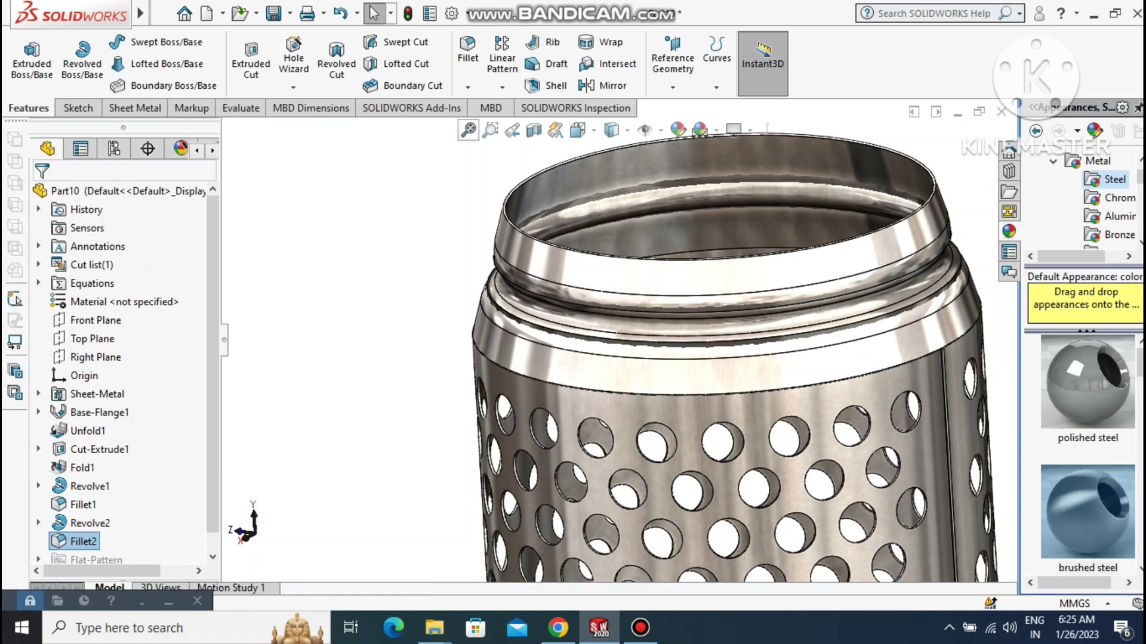
Fit the whole dustbin in view and turn on the perspective display.
left_click(469, 130)
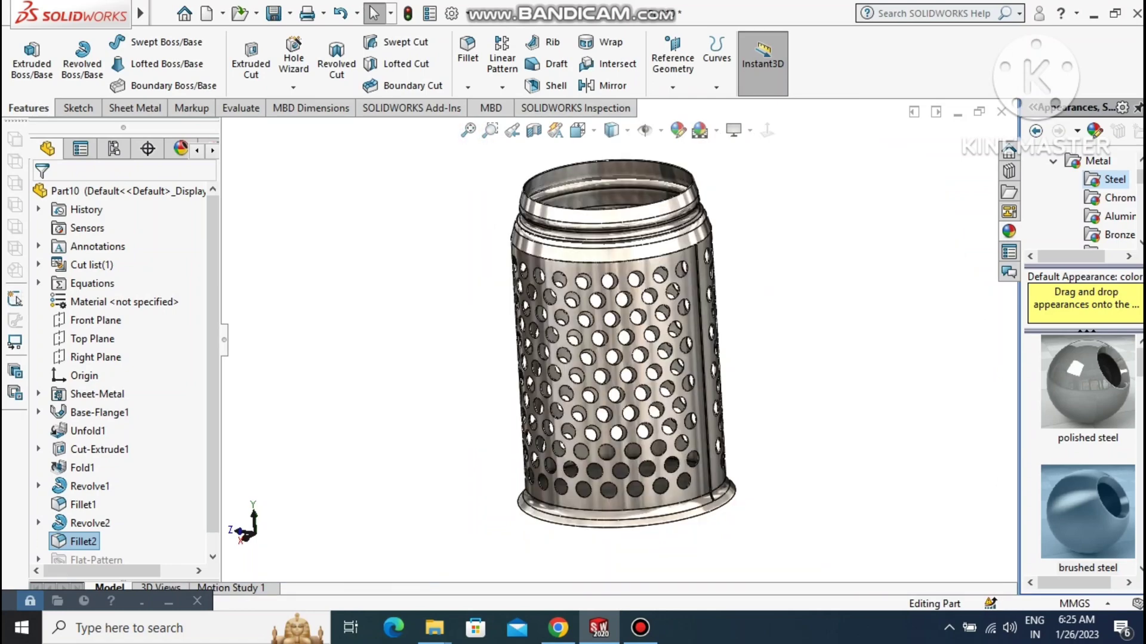
middle_click_drag(620, 334, 654, 334)
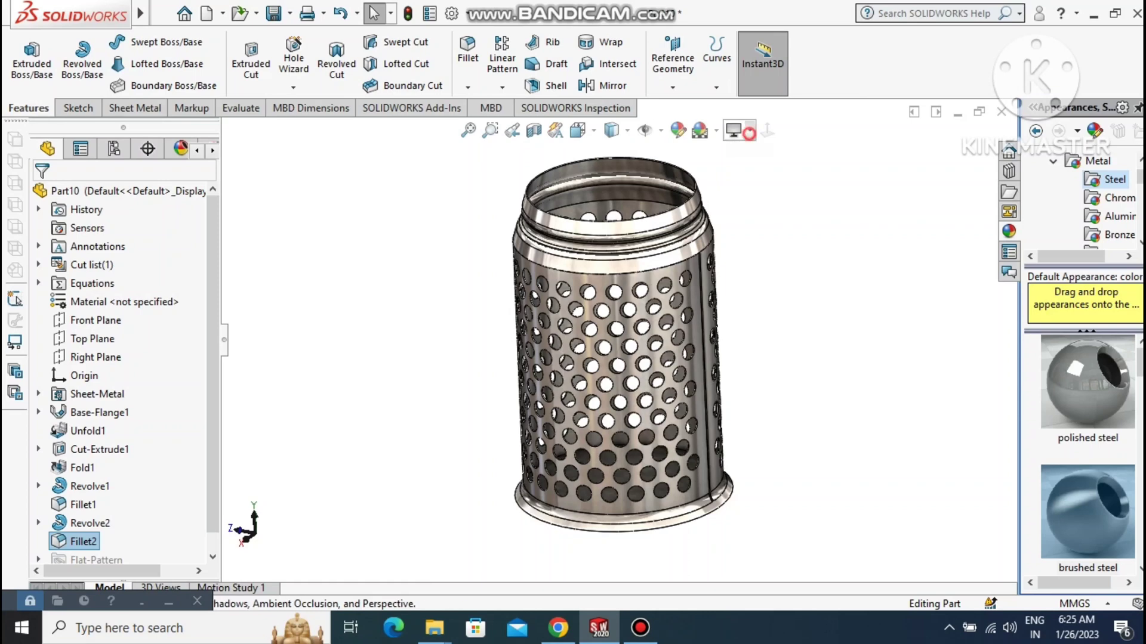
left_click(735, 129)
left_click(776, 213)
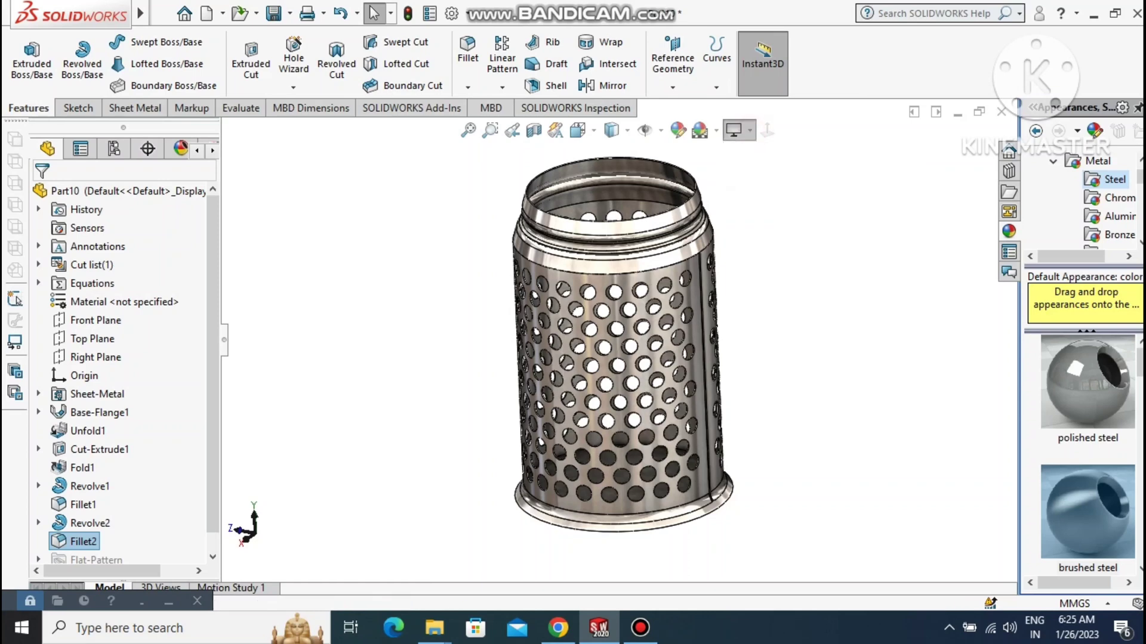
left_click(757, 206)
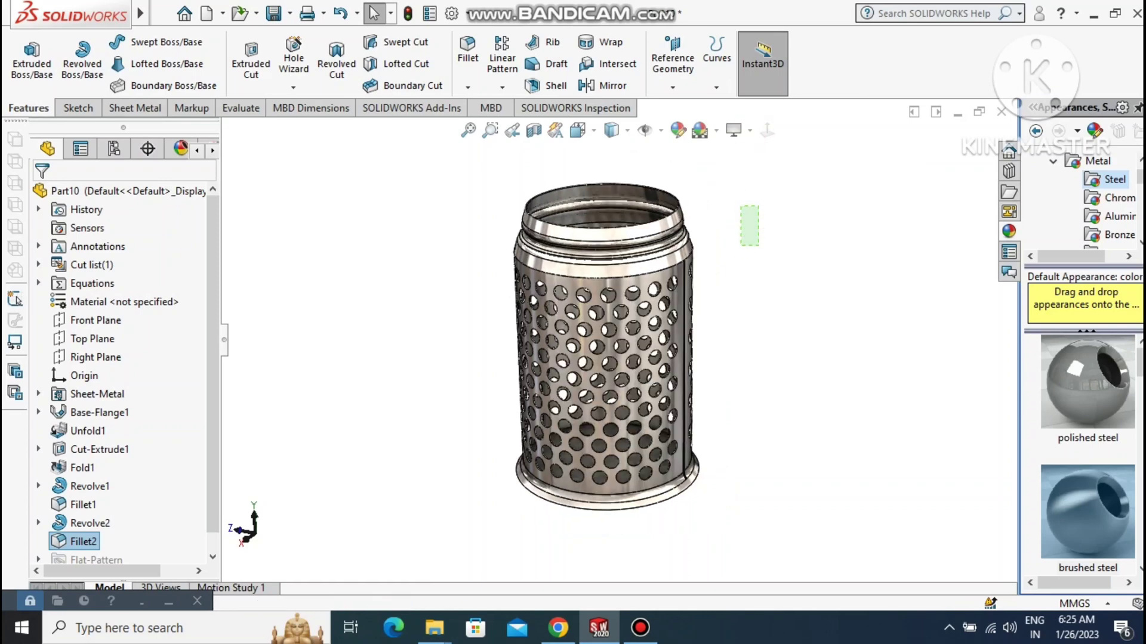
Examine the dustbin's perforated wall, flared base and grooved top up close from several angles.
middle_click_drag(740, 262, 764, 274)
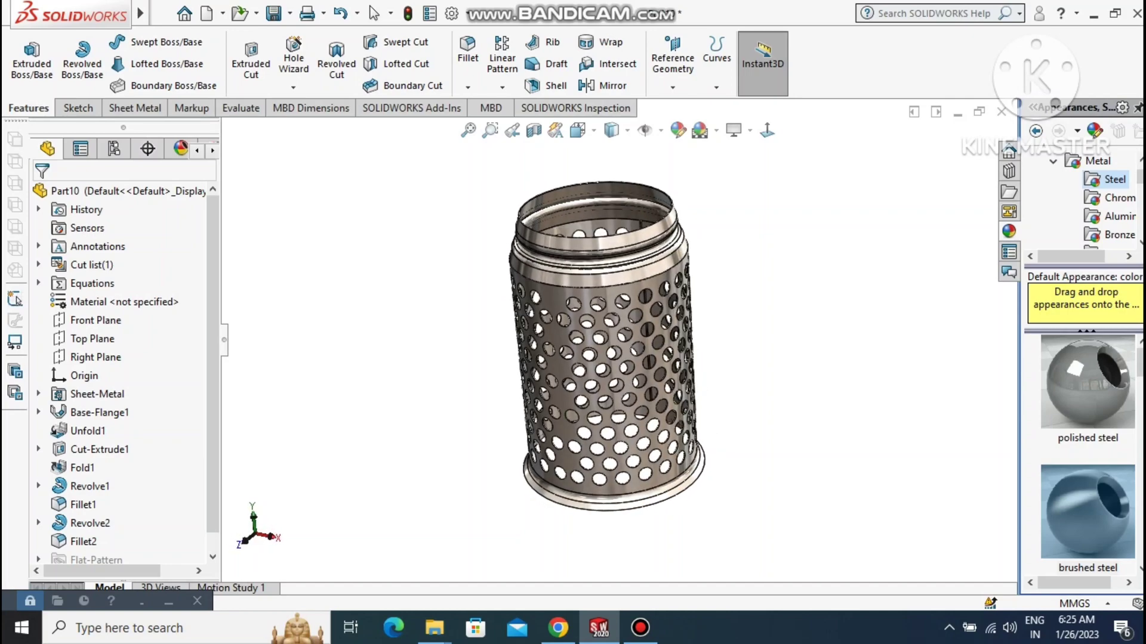
key("Right")
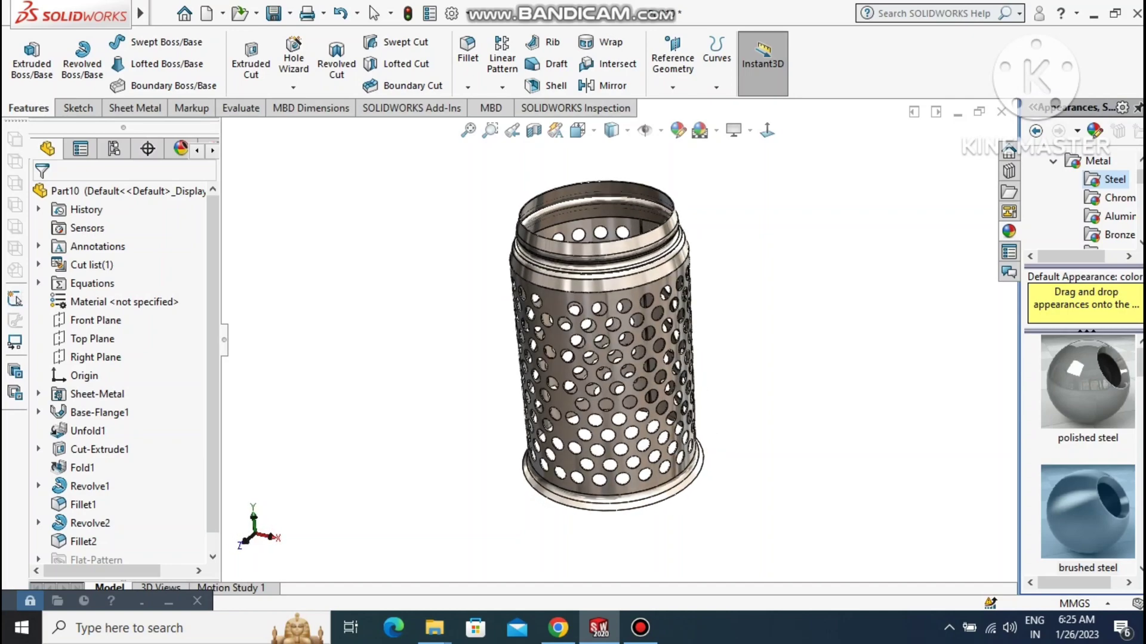
right_click(772, 213)
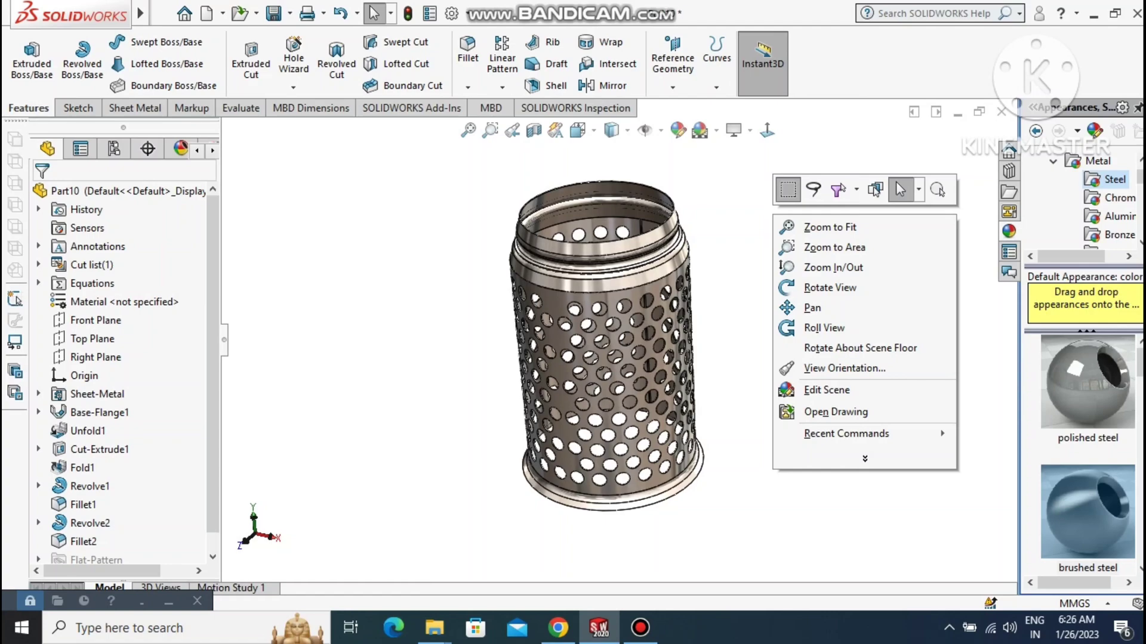
left_click(814, 271)
left_click_drag(746, 281, 746, 221)
right_click(851, 223)
mouse_move(793, 278)
left_mouse_down()
mouse_move(793, 241)
mouse_move(793, 278)
left_mouse_up()
right_click(816, 227)
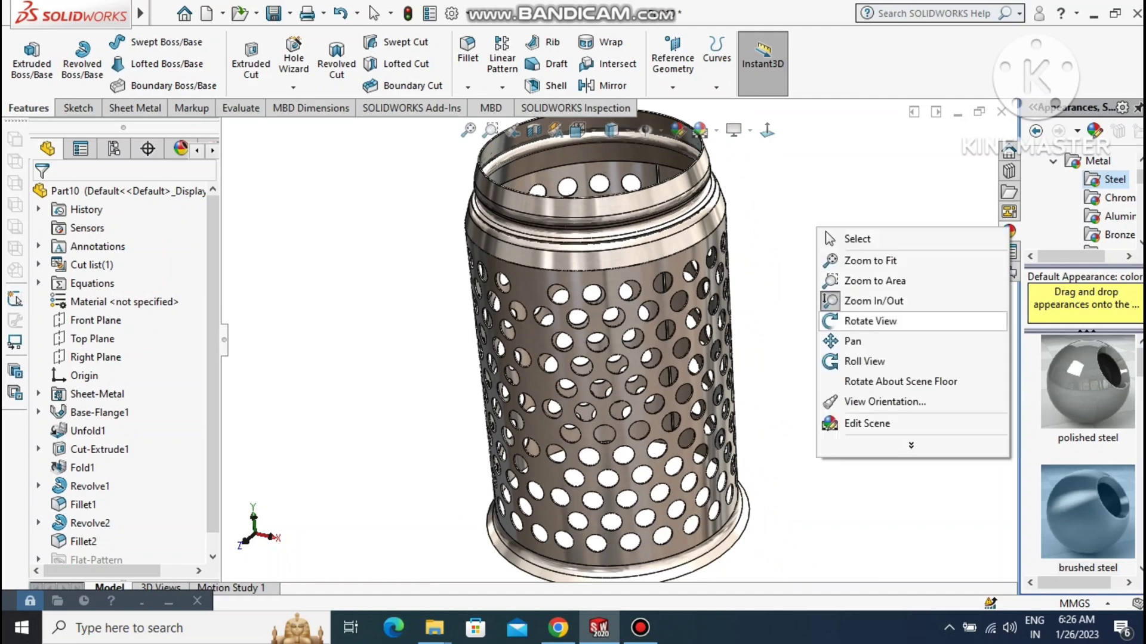
left_click(847, 320)
left_click_drag(782, 329, 718, 395)
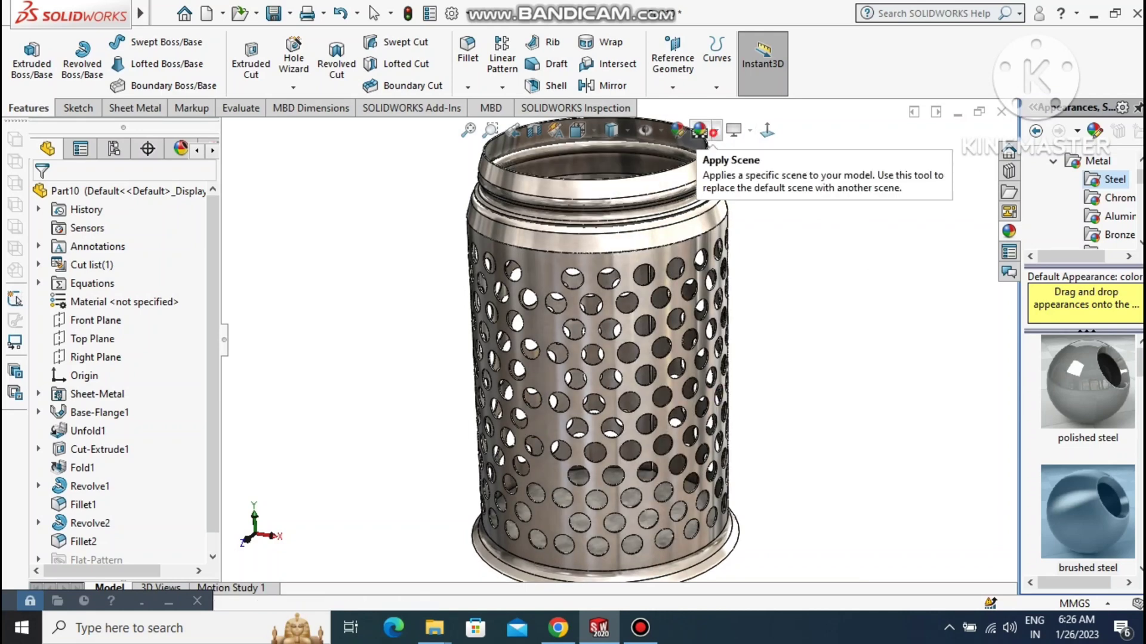
Apply the Courtyard Background scene behind the dustbin.
left_click(715, 130)
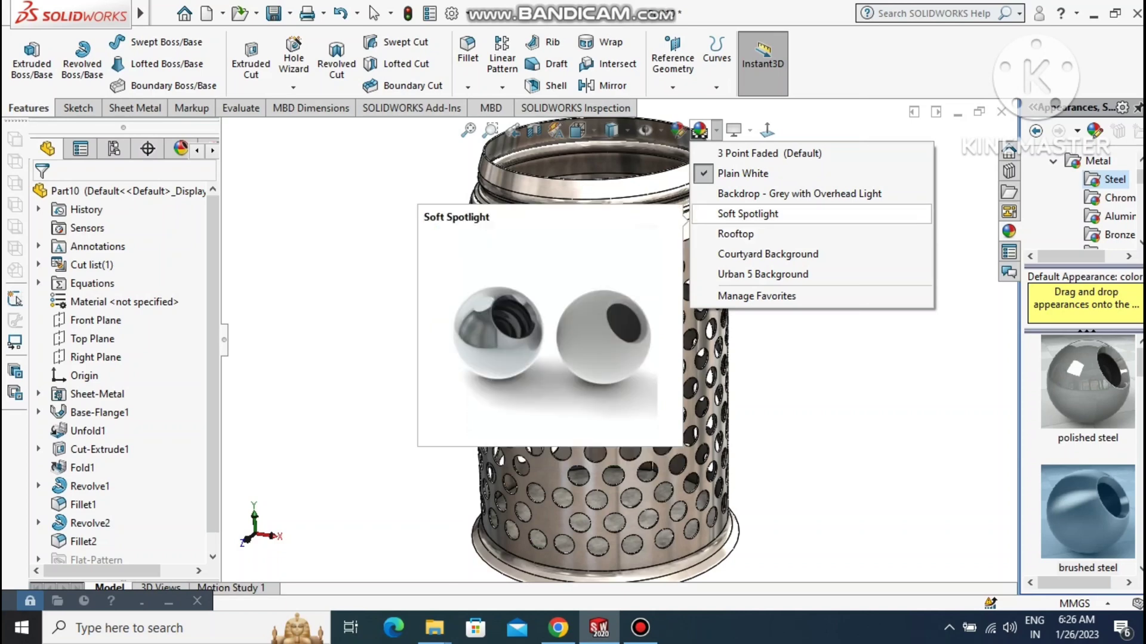
left_click(752, 254)
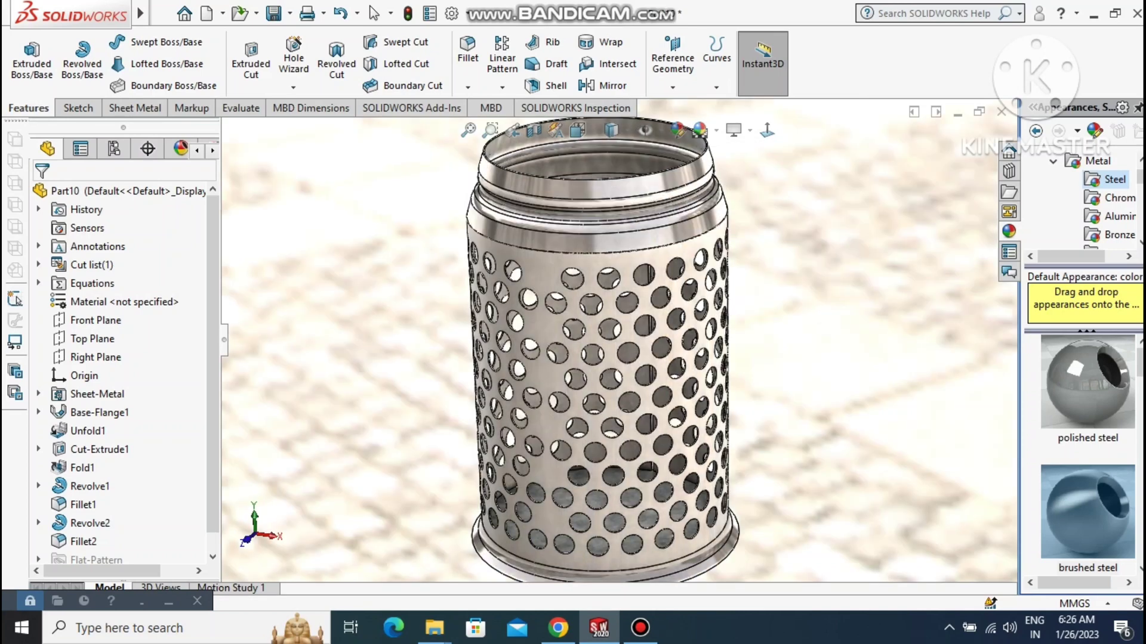
left_click(750, 131)
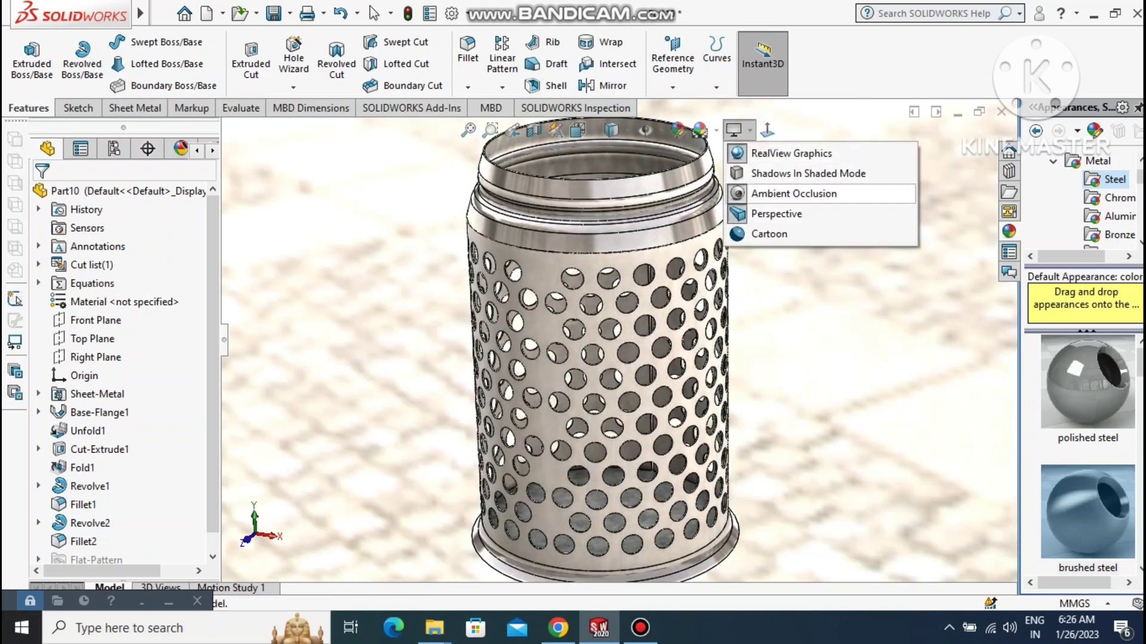
Apply the Urban 5 Background scene and fit the whole dustbin in view.
left_click(715, 131)
left_click(741, 274)
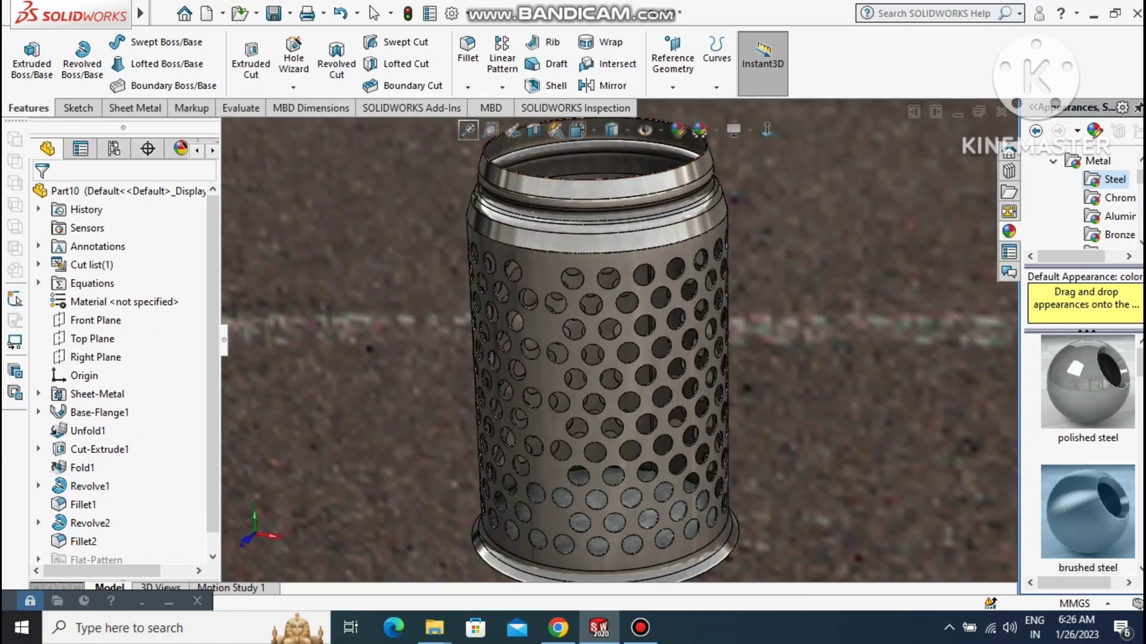
left_click(468, 130)
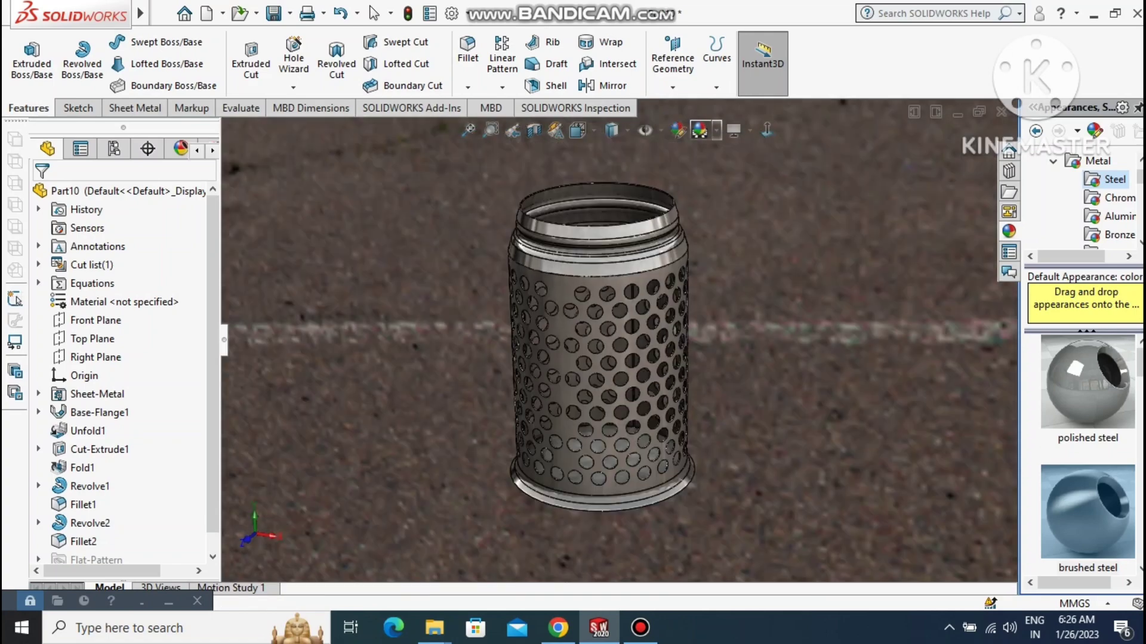
Change the dustbin's display style to shaded without edges.
left_click(700, 129)
left_click(699, 129)
left_click(645, 129)
left_click(611, 130)
left_click(613, 177)
Examine the shaded dustbin against the scene background, enlarging it and viewing it from several angles.
middle_click_drag(608, 286, 598, 407)
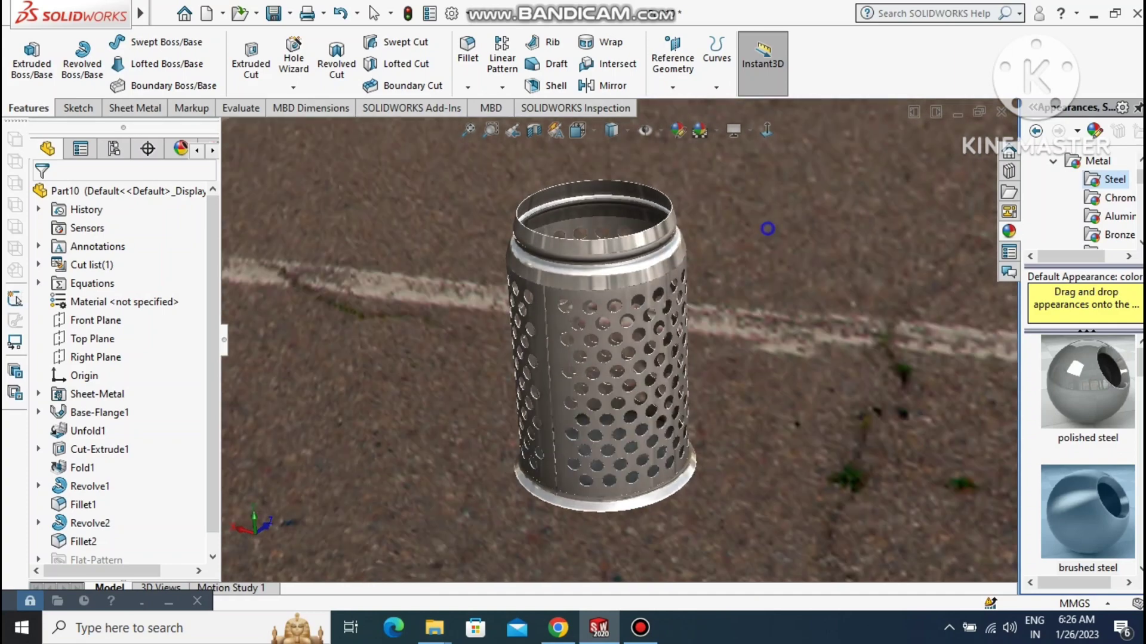
right_click(766, 228)
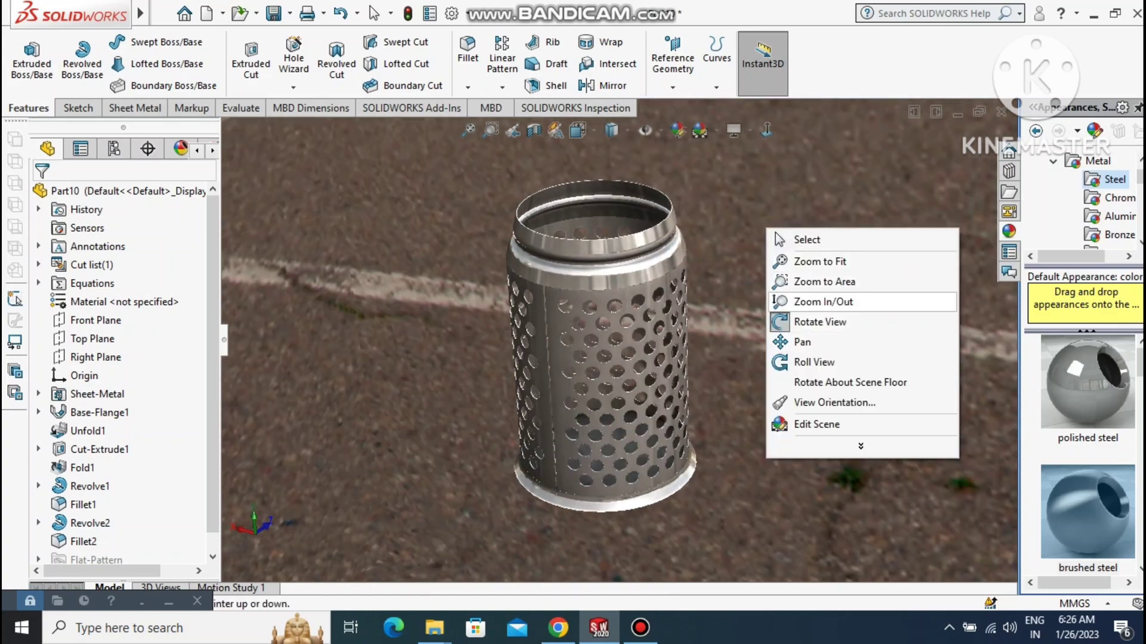
left_click(823, 302)
left_click_drag(823, 302, 824, 245)
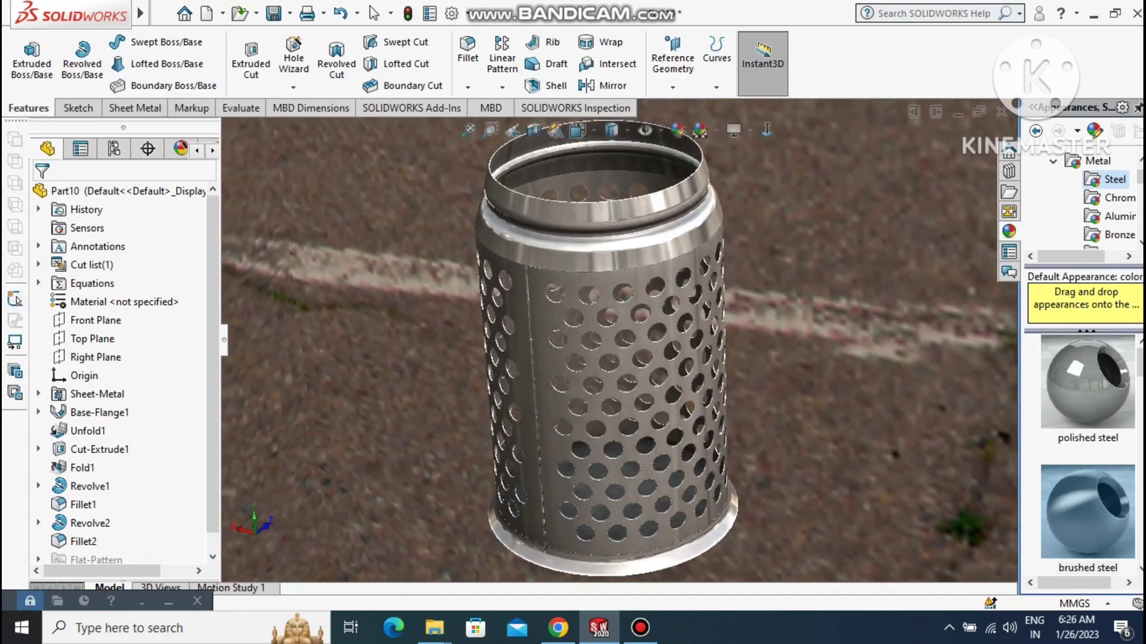
right_click(822, 245)
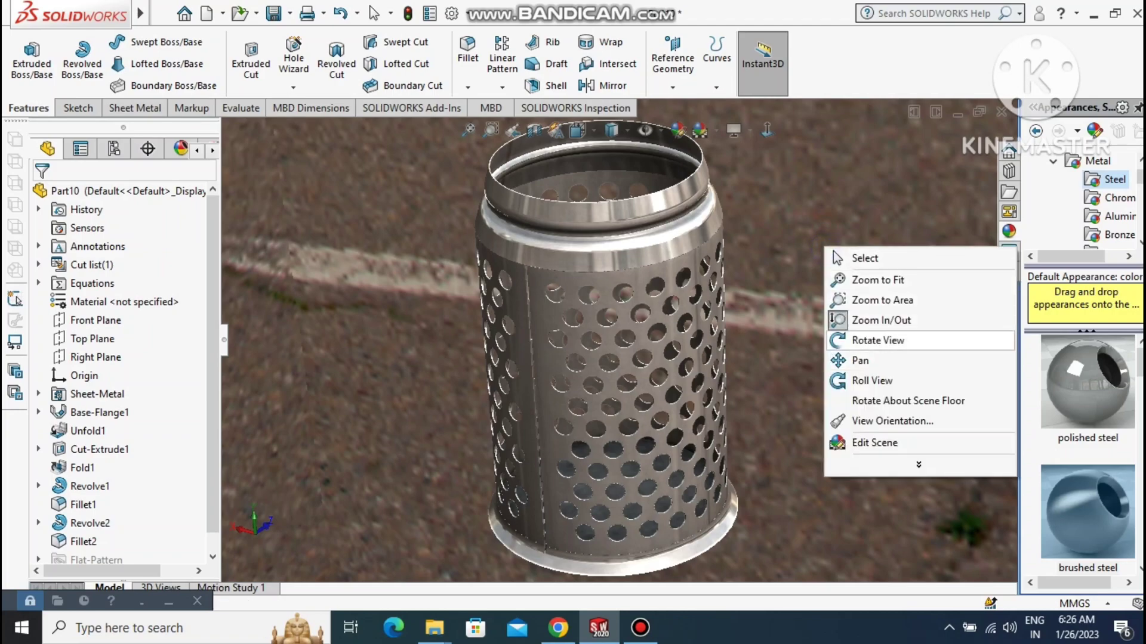
left_click(850, 338)
left_click_drag(857, 406, 708, 204)
left_click_drag(805, 383, 810, 377)
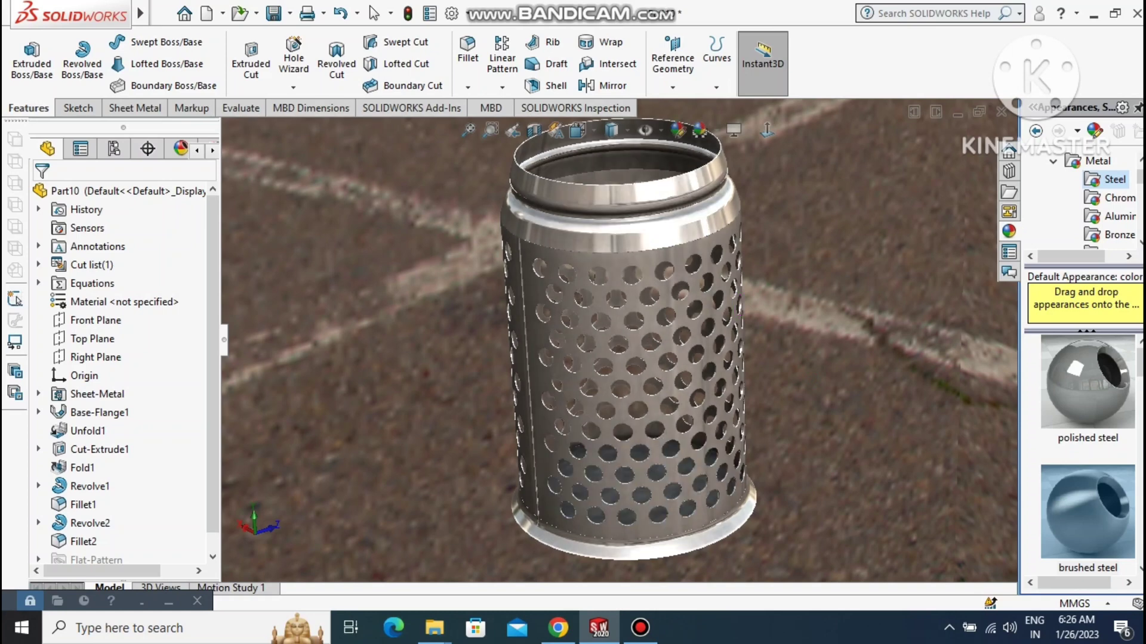
left_click(640, 628)
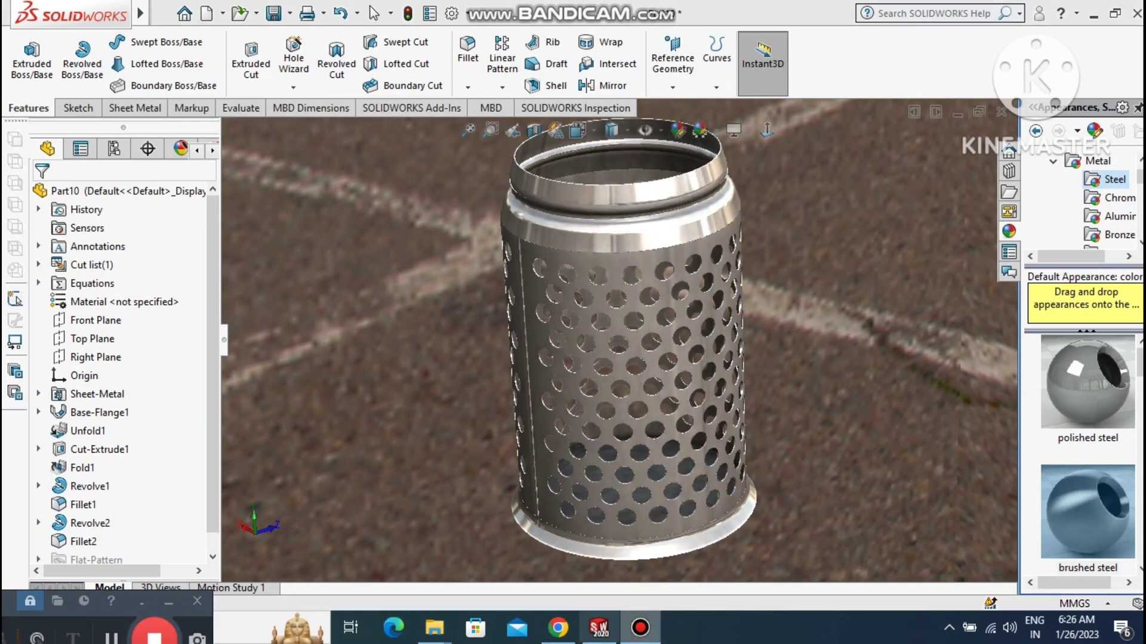